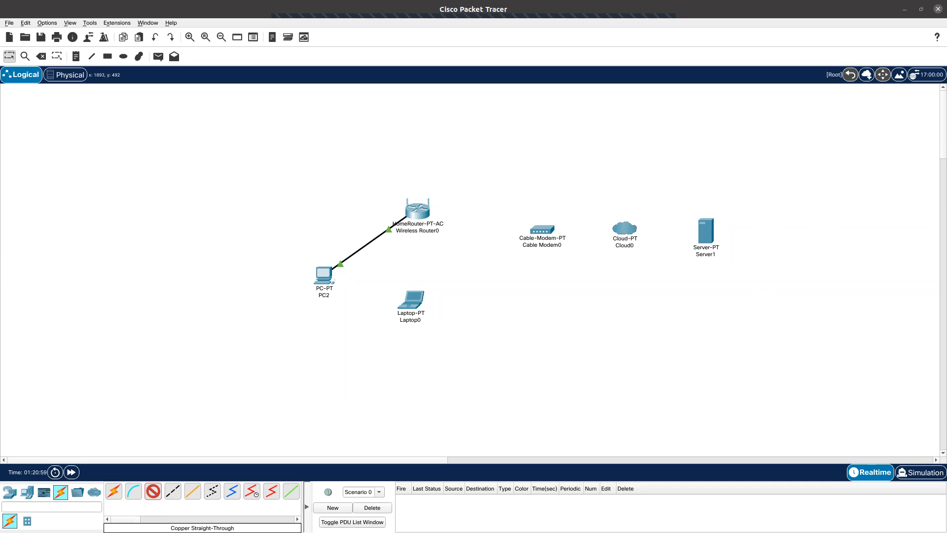
Connect the Internet port of Wireless Router0 to Port 1 of Cable Modem0 with the copper straight-through cable
left_click(426, 212)
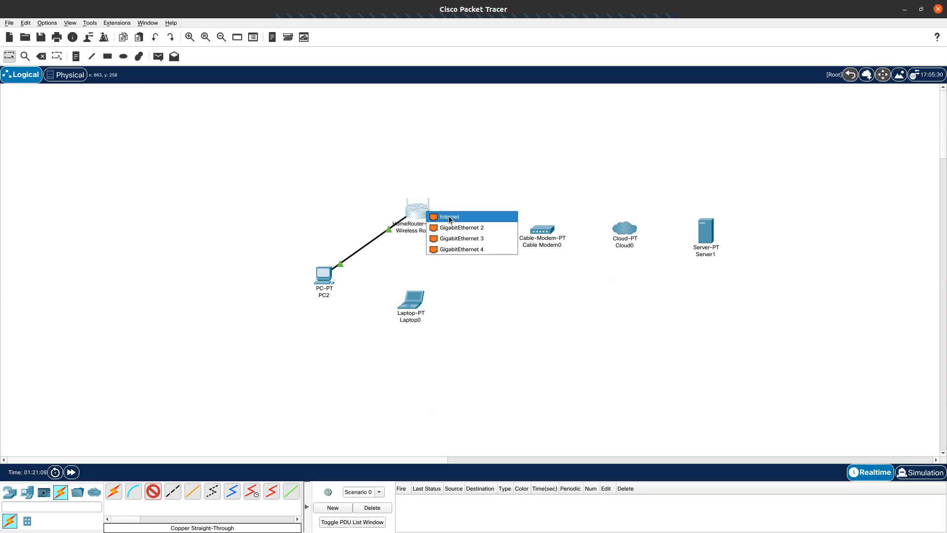
left_click(449, 217)
left_click(541, 235)
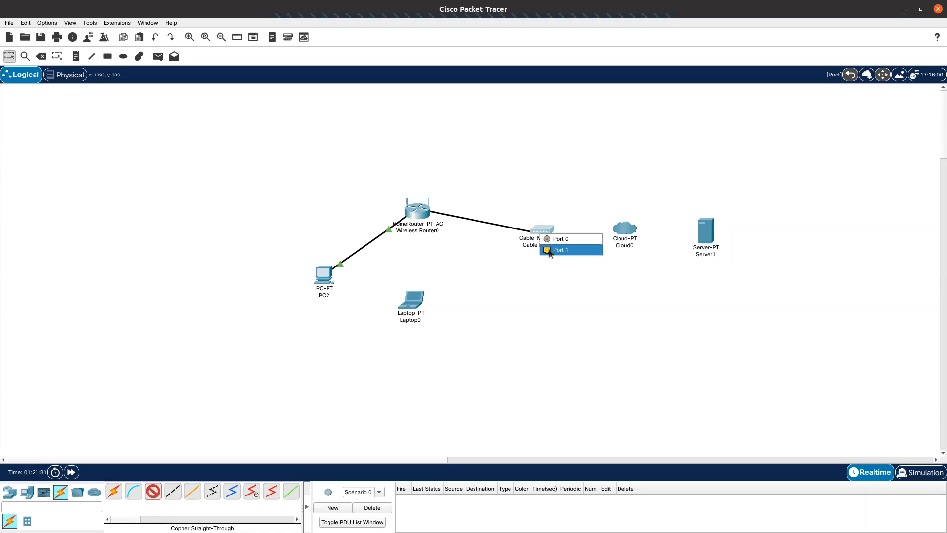
left_click(554, 250)
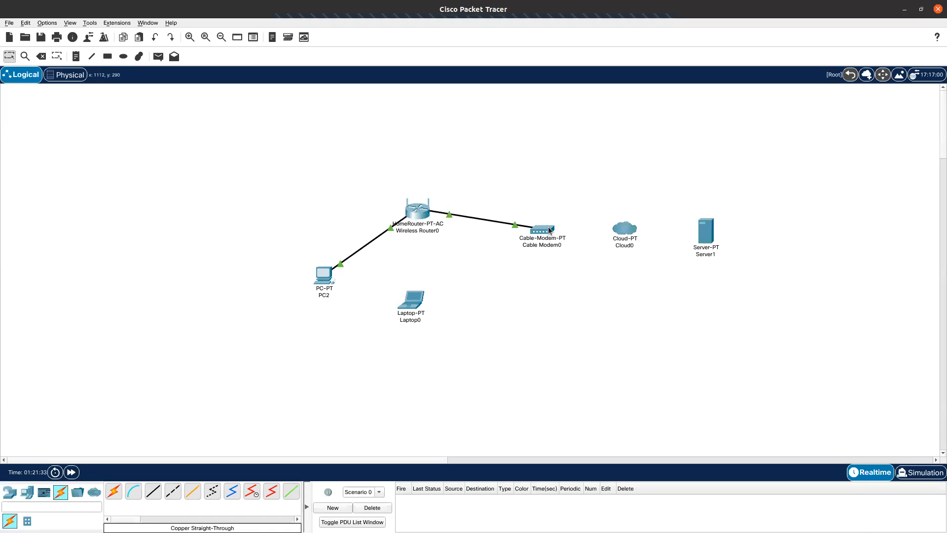
Examine the ports in Cable Modem0's physical device view and close its window
left_click(549, 230)
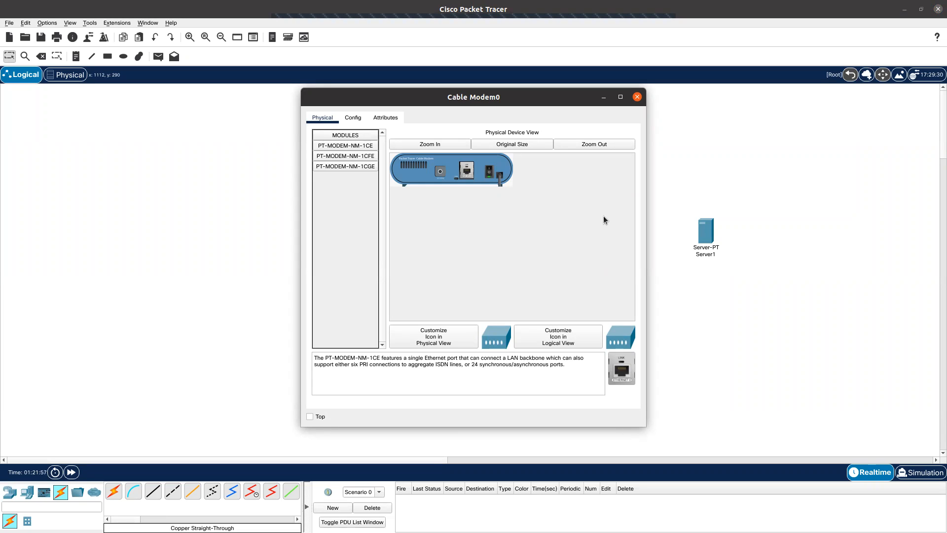
left_click(636, 98)
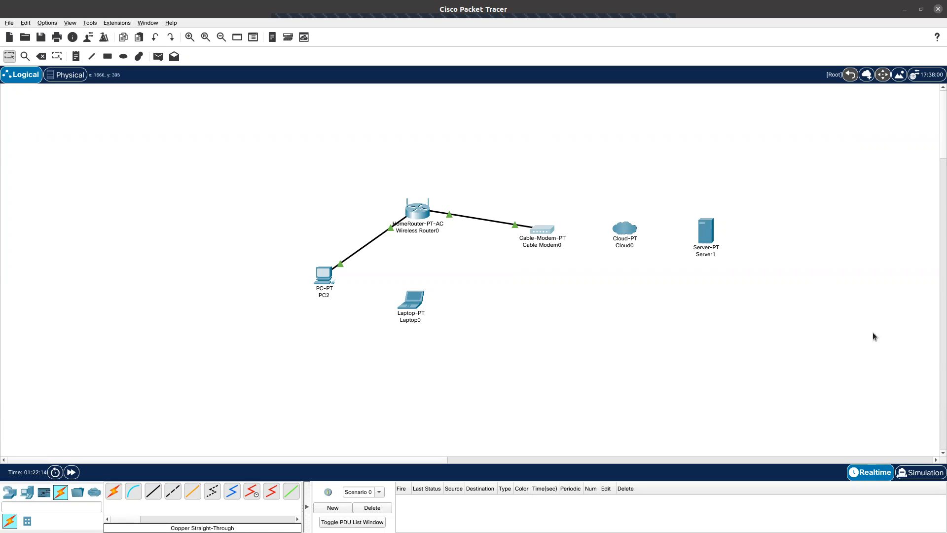
Switch to the Chromium browser and search Tokopedia for "kabel coaxial"
key("alt+Tab")
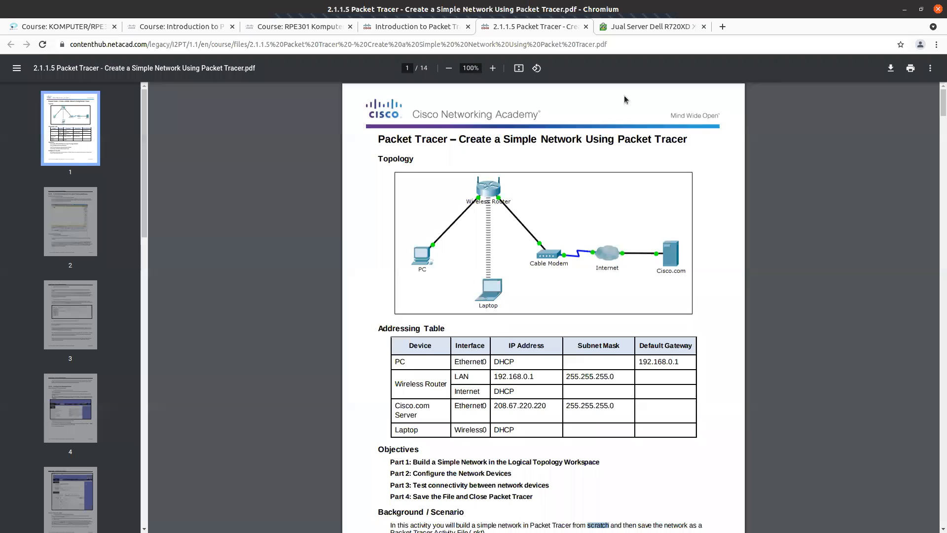
left_click(664, 28)
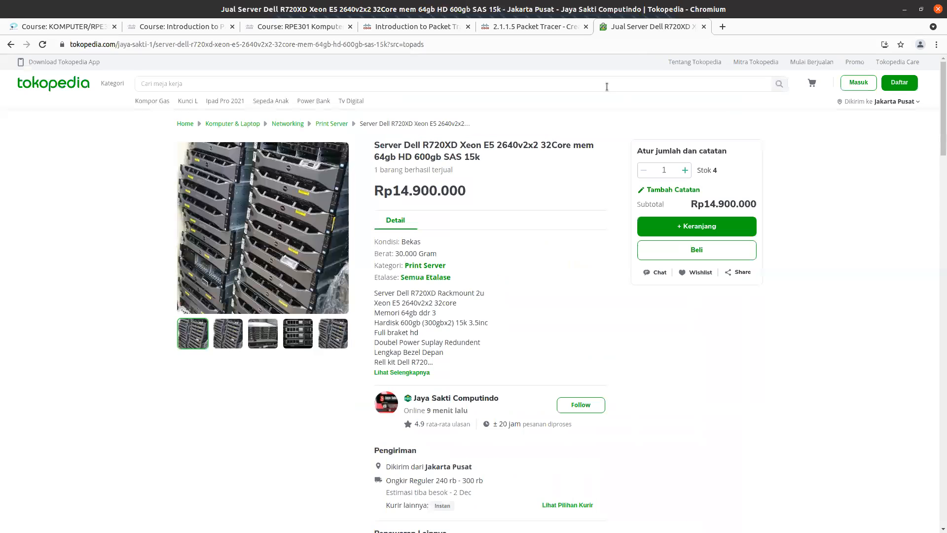
left_click(195, 80)
type("kabel")
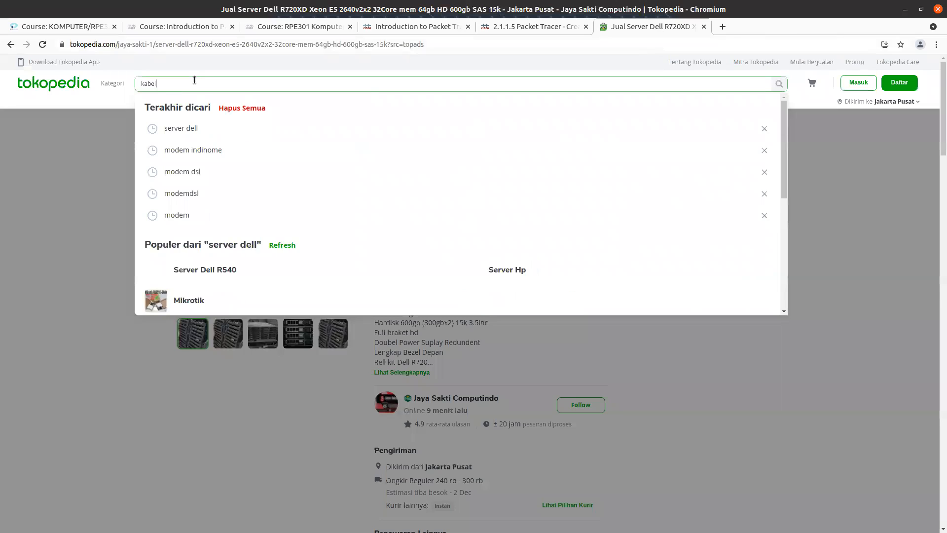
type(" kcoaxial")
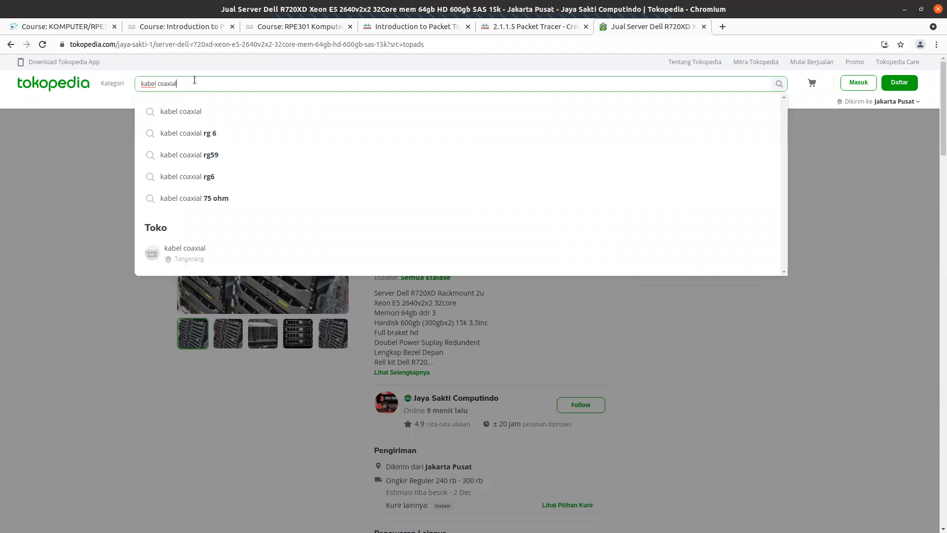
key("Return")
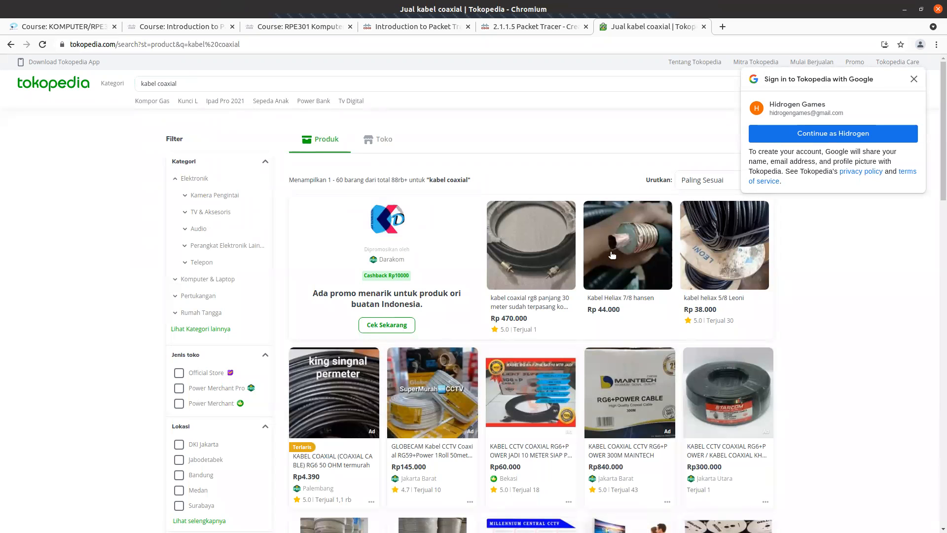
Browse the coaxial cable listings, open the LG SAT RG-6 KABEL COAXIAL product and examine its enlarged picture
scroll(633, 265, "down", 4)
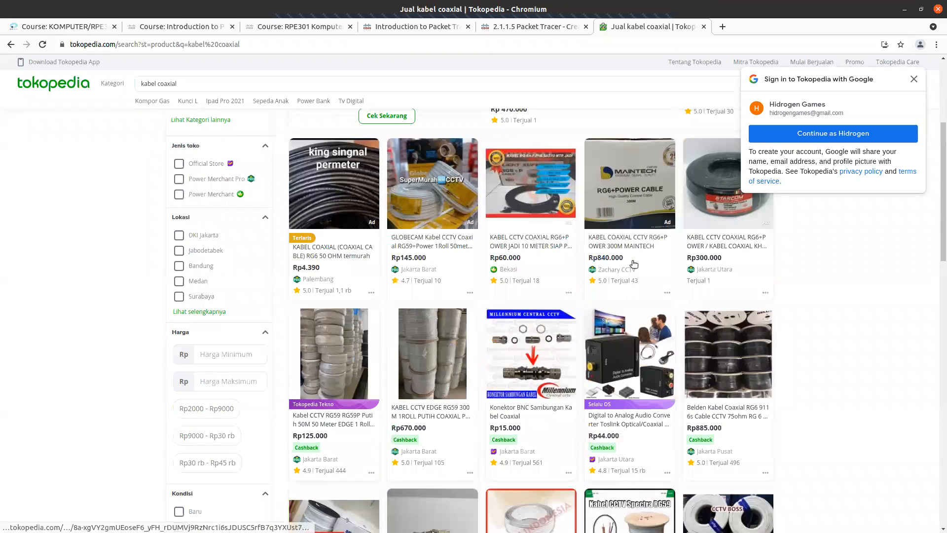
scroll(634, 265, "down", 2)
scroll(634, 264, "up", 8)
scroll(635, 263, "down", 8)
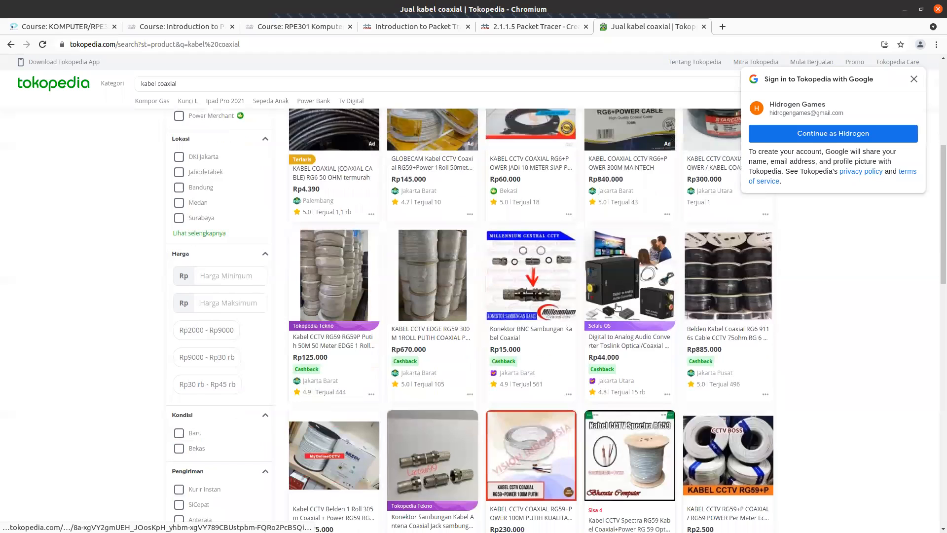
scroll(575, 373, "down", 5)
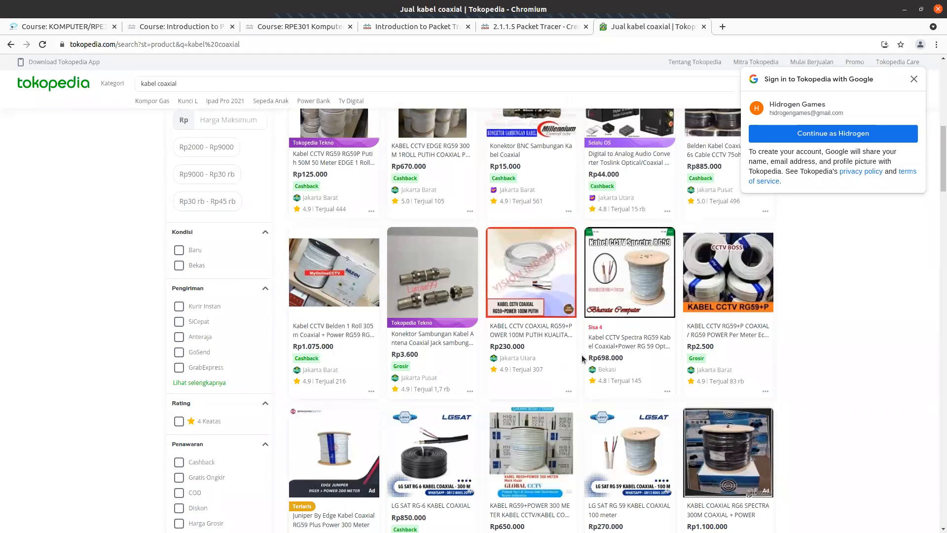
left_click(432, 449)
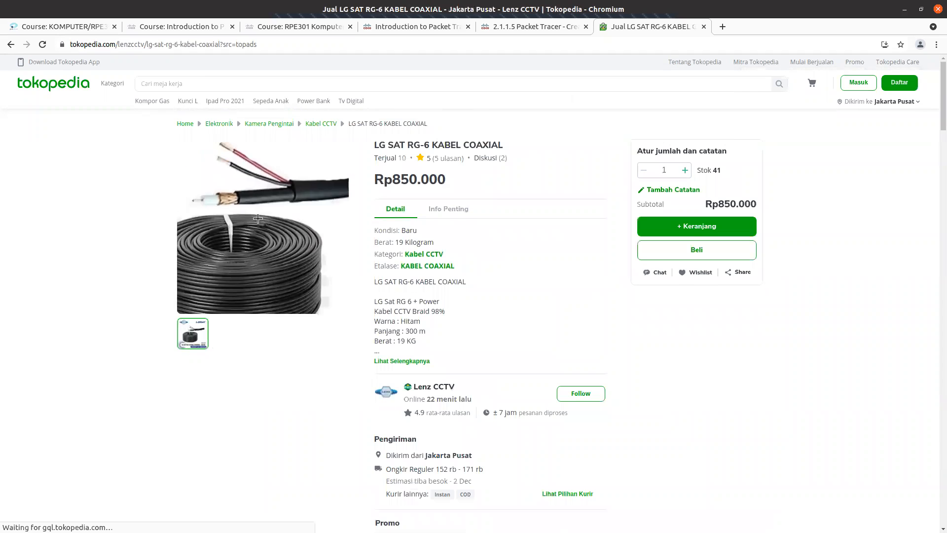
left_click(271, 234)
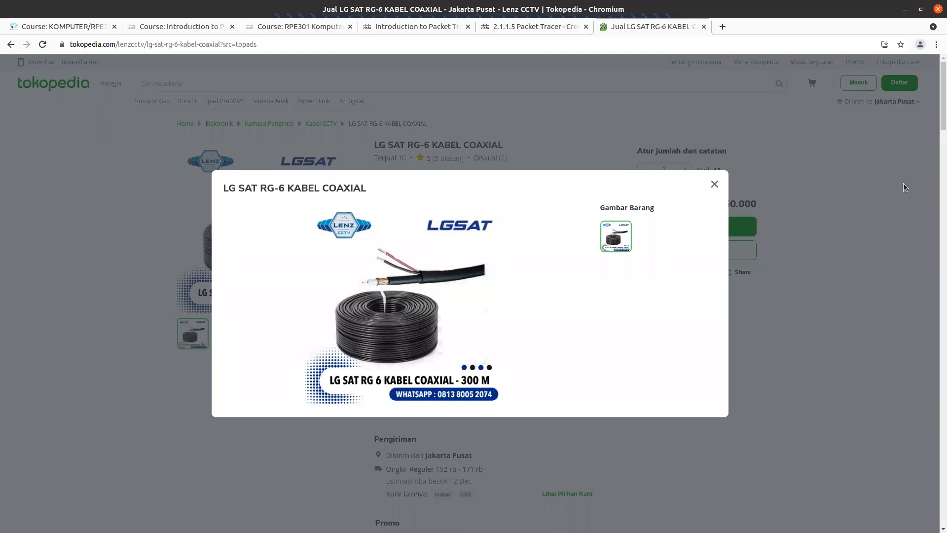
left_click(713, 185)
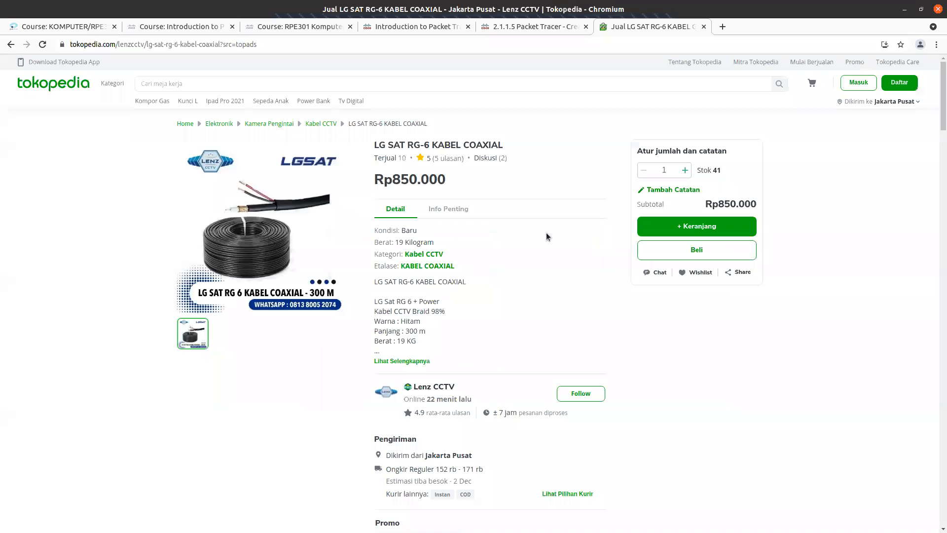
Return to Packet Tracer via the PDF topology and connect Cable Modem0 Port 0 to Cloud0 Coaxial7 with a coaxial cable
left_click(558, 27)
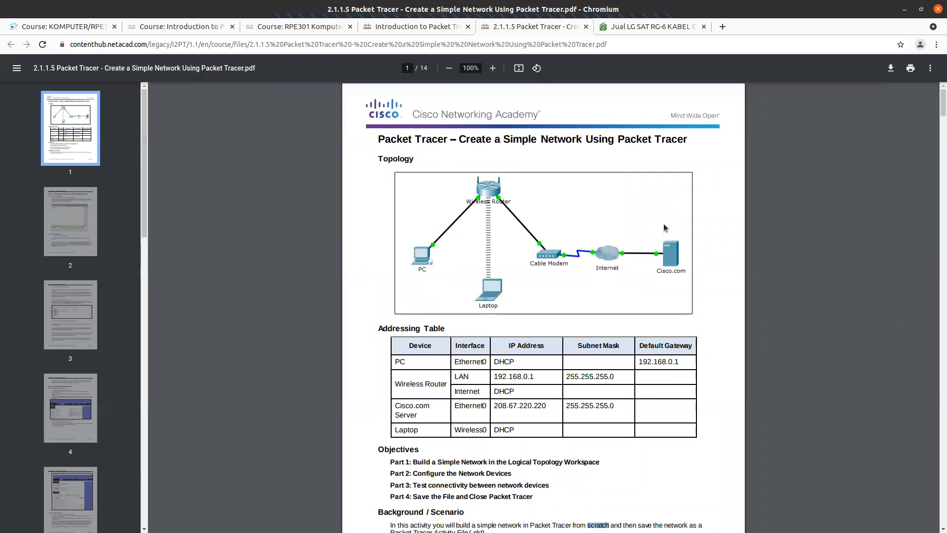
key("alt+Tab")
left_click(232, 489)
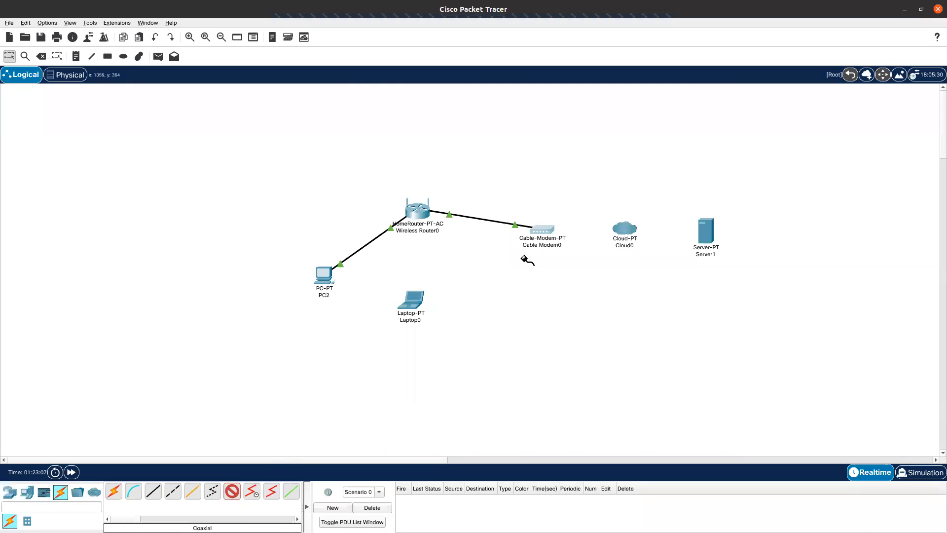
left_click(550, 231)
left_click(560, 237)
left_click(623, 232)
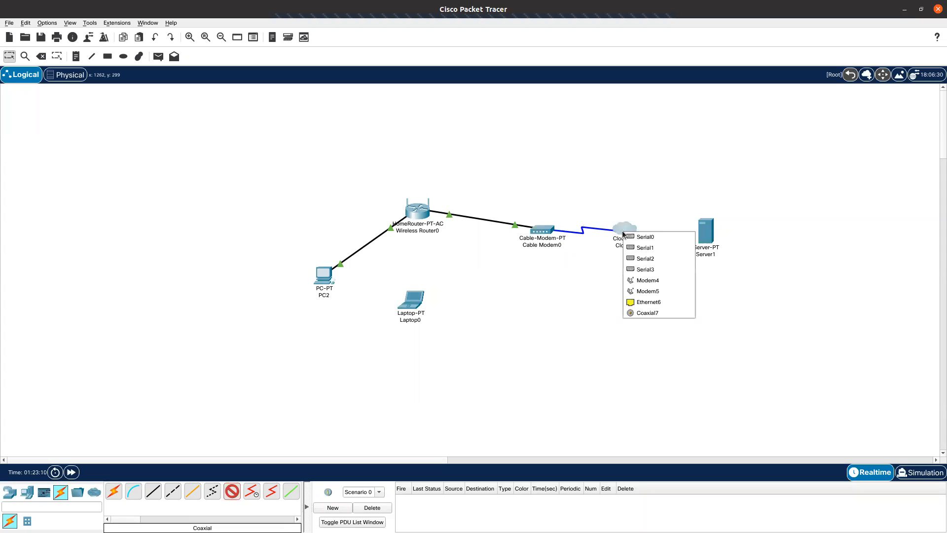
left_click(653, 315)
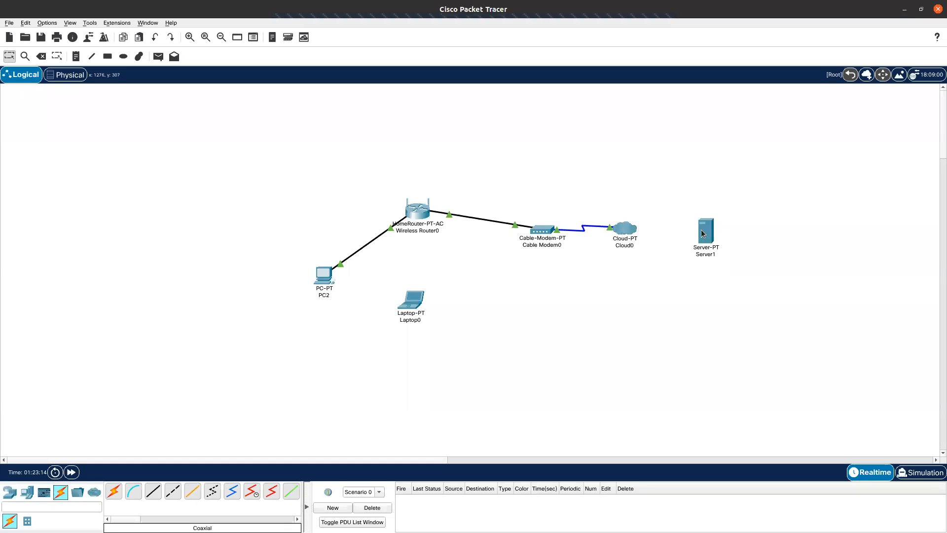
Connect Cloud0's Ethernet6 port to Server1's FastEthernet0 port with a copper straight-through cable
left_click(153, 491)
left_click(627, 229)
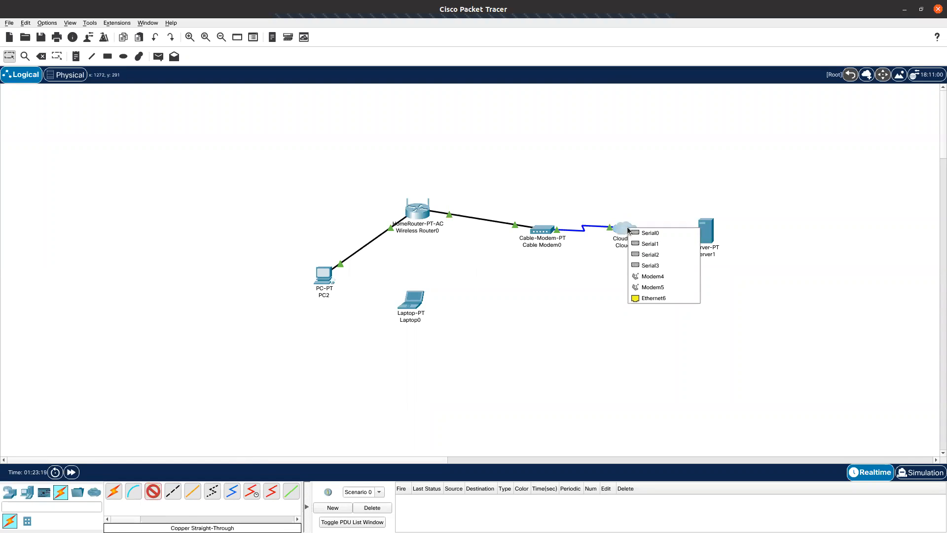
left_click(652, 298)
left_click(704, 233)
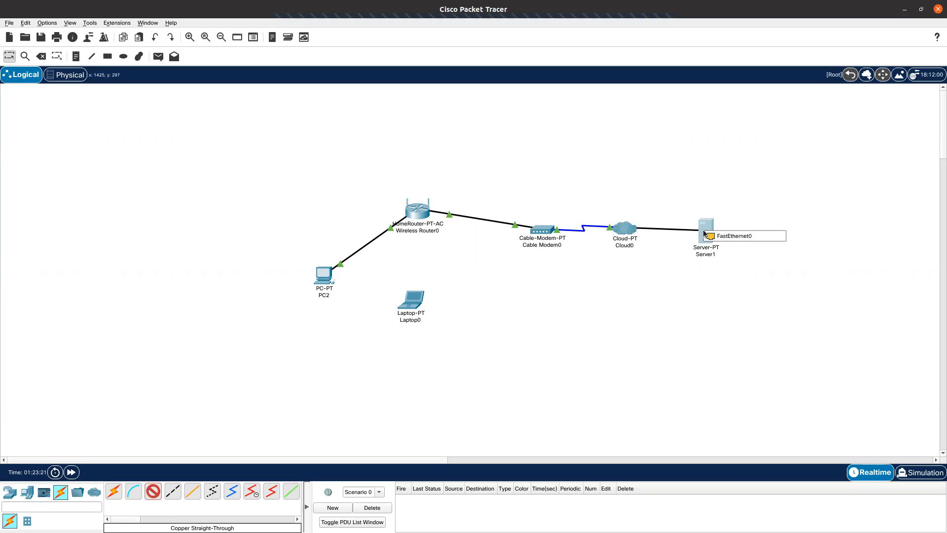
left_click(730, 236)
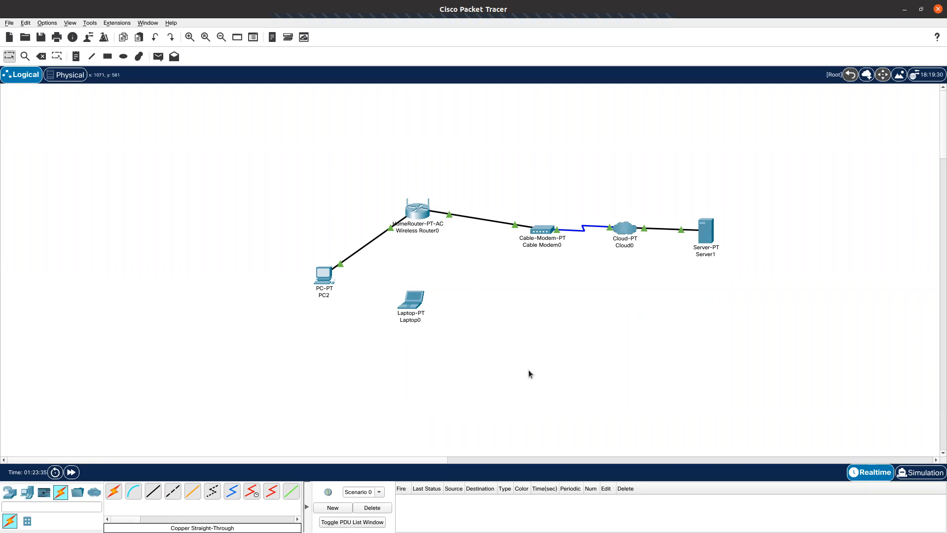
Switch to the lab PDF in Chromium and read through the cabling instructions to Part 2, Configure the Wireless Router
key("alt+Tab")
scroll(517, 343, "down", 3)
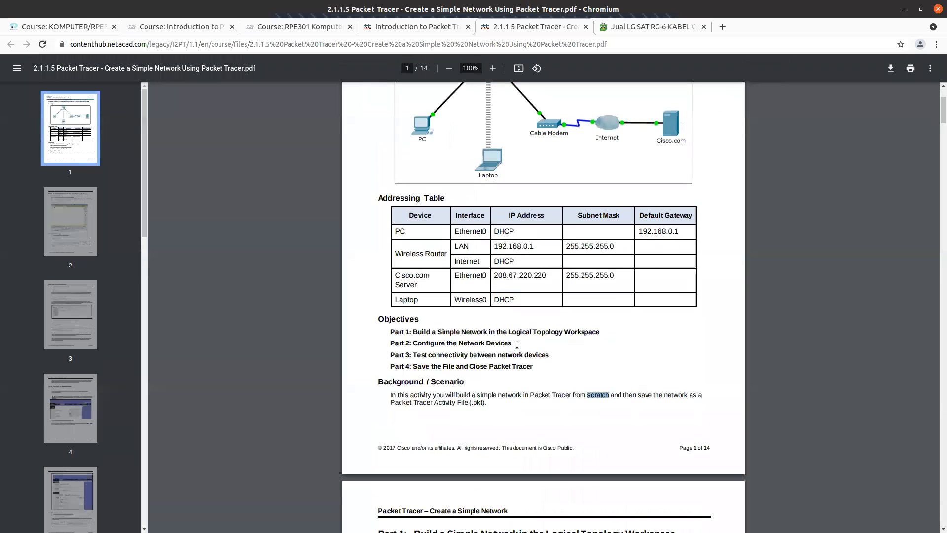
scroll(517, 344, "down", 15)
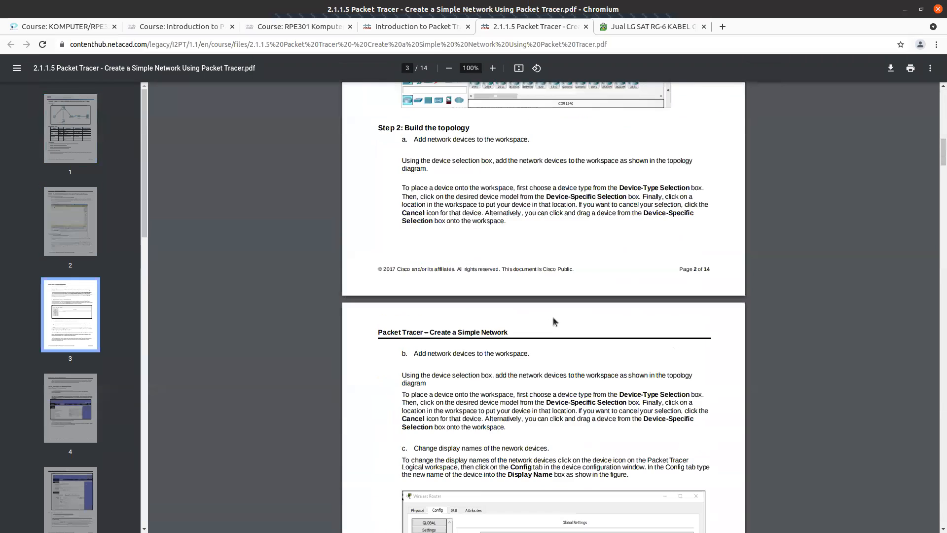
scroll(551, 315, "down", 3)
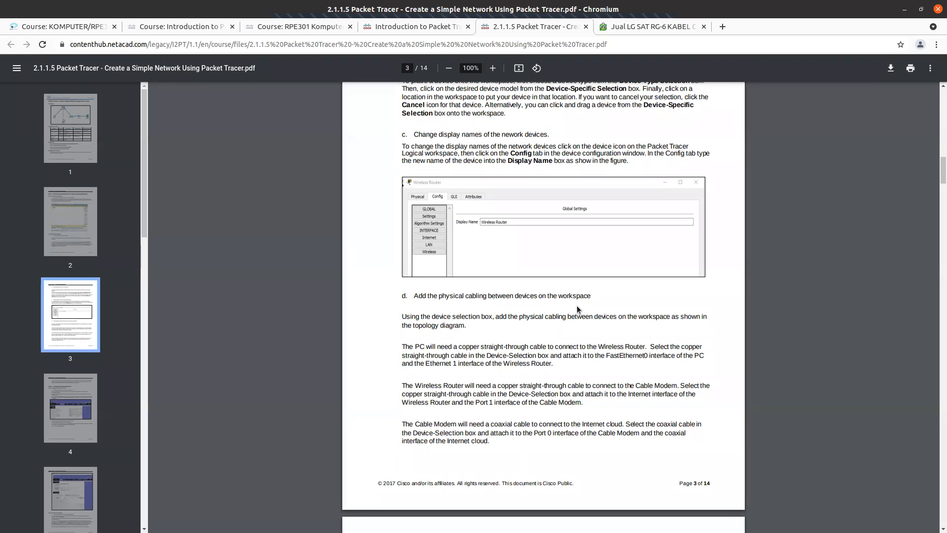
scroll(525, 271, "down", 5)
scroll(524, 271, "down", 5)
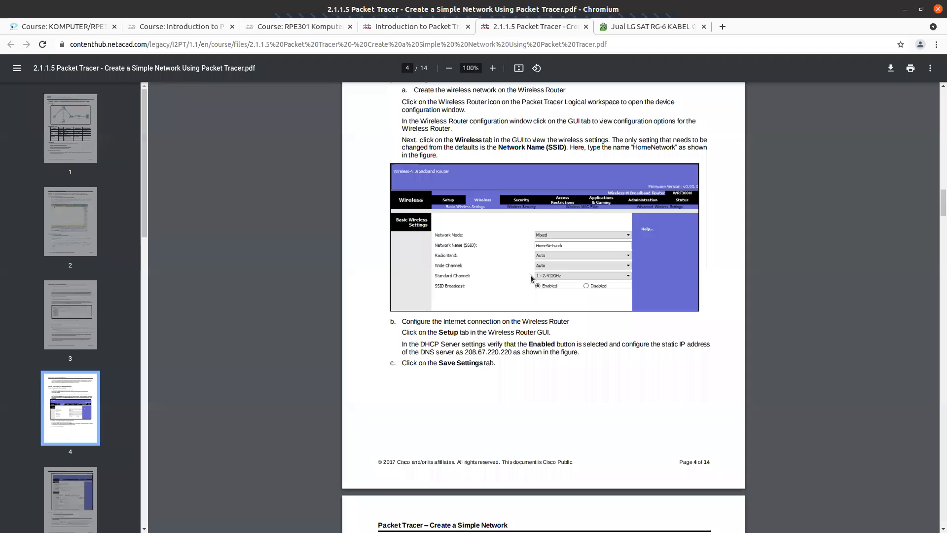
scroll(538, 272, "up", 2)
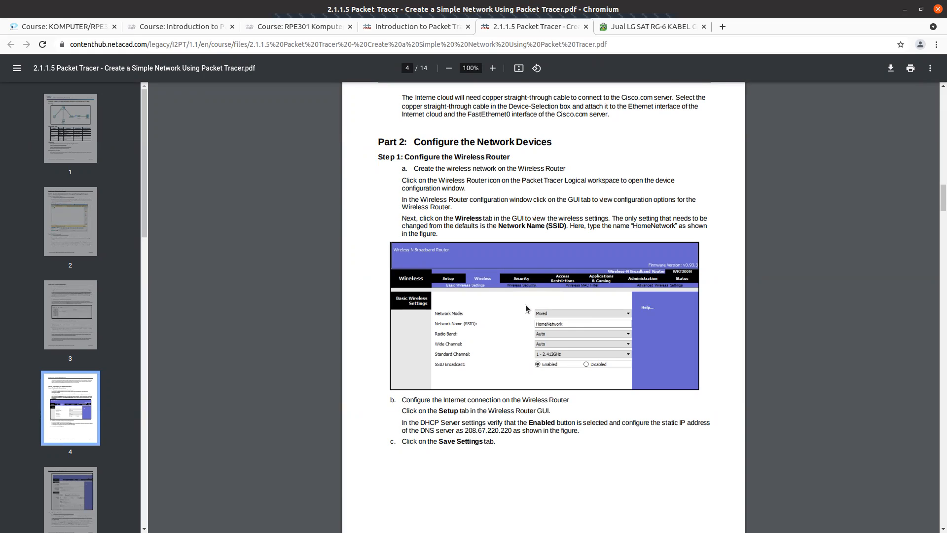
scroll(526, 309, "down", 3)
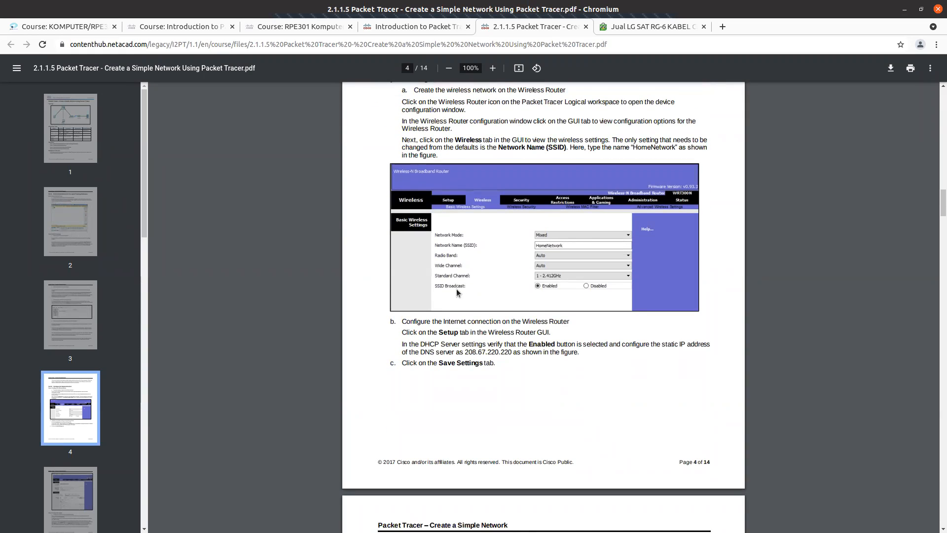
Switch to Packet Tracer and review the Internet Connection types, Network Setup and DHCP Server Settings in Wireless Router0's GUI
key("alt+Tab")
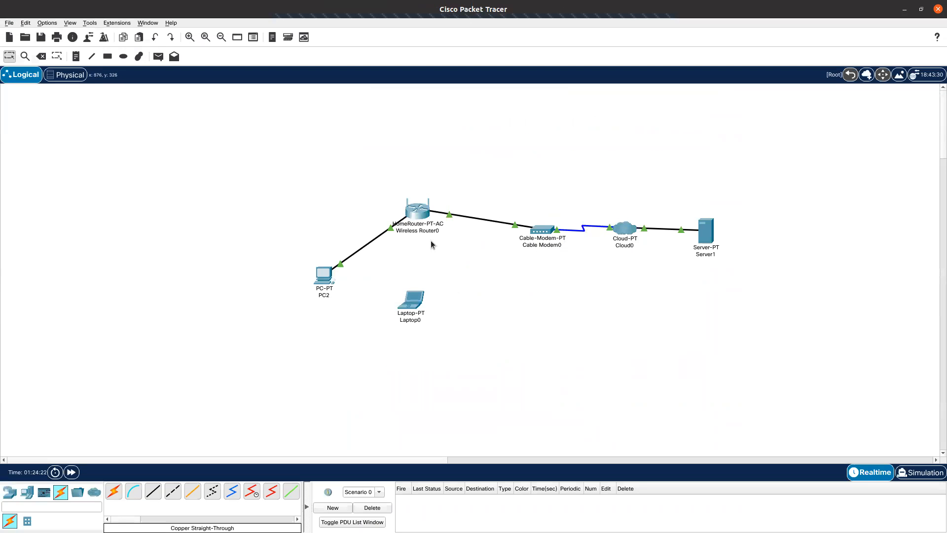
left_click(419, 213)
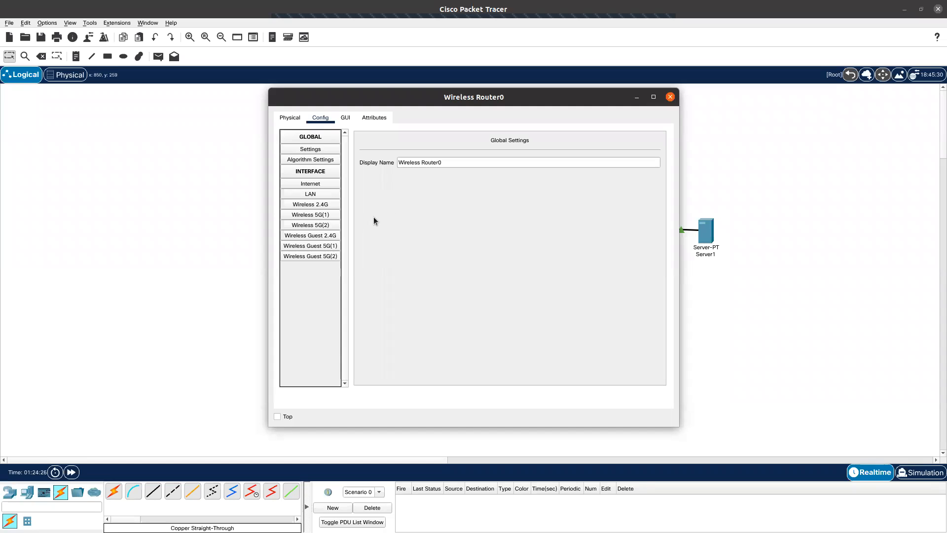
left_click(346, 119)
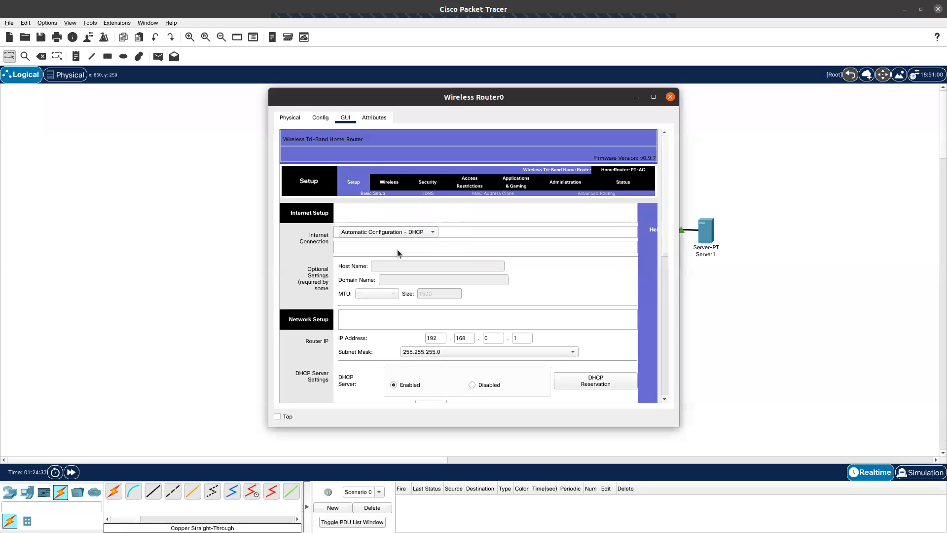
left_click(416, 232)
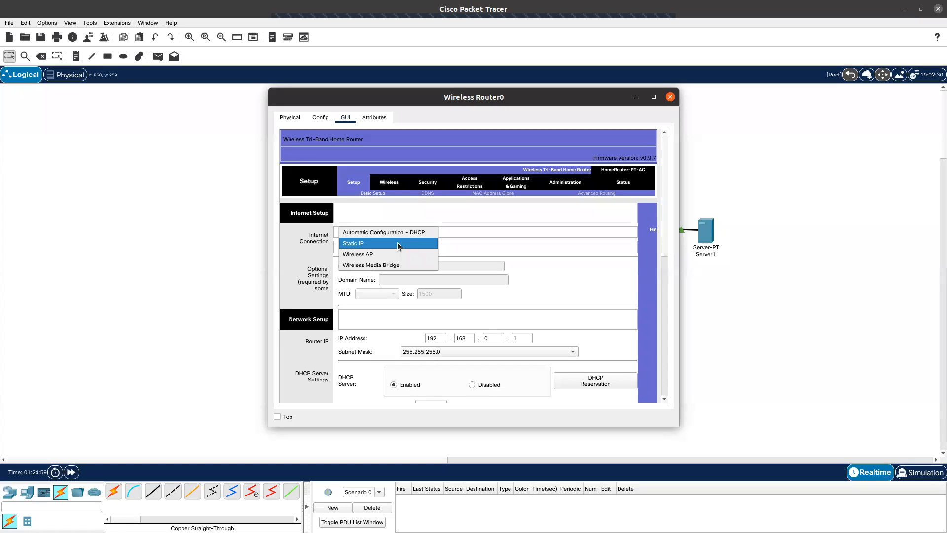
left_click(458, 242)
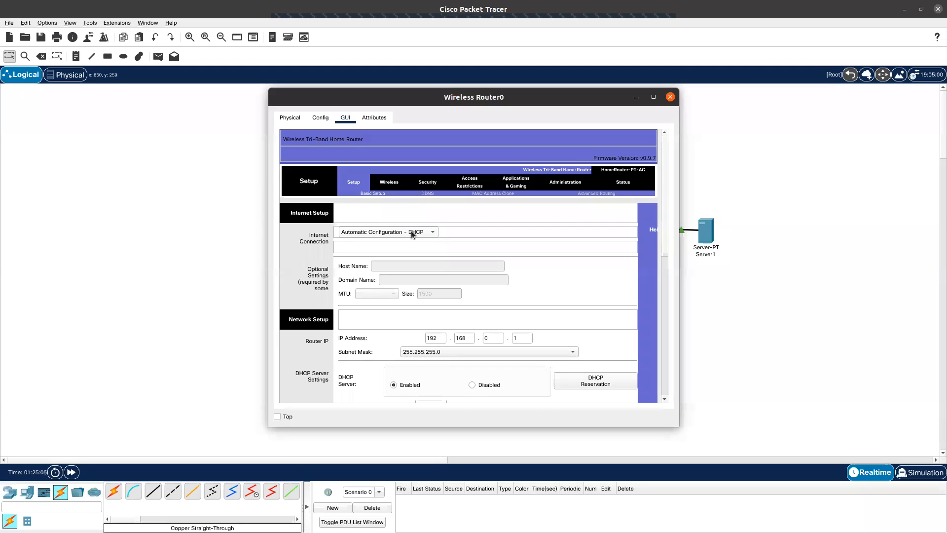
scroll(411, 231, "down", 3)
scroll(411, 232, "up", 3)
scroll(617, 271, "down", 4)
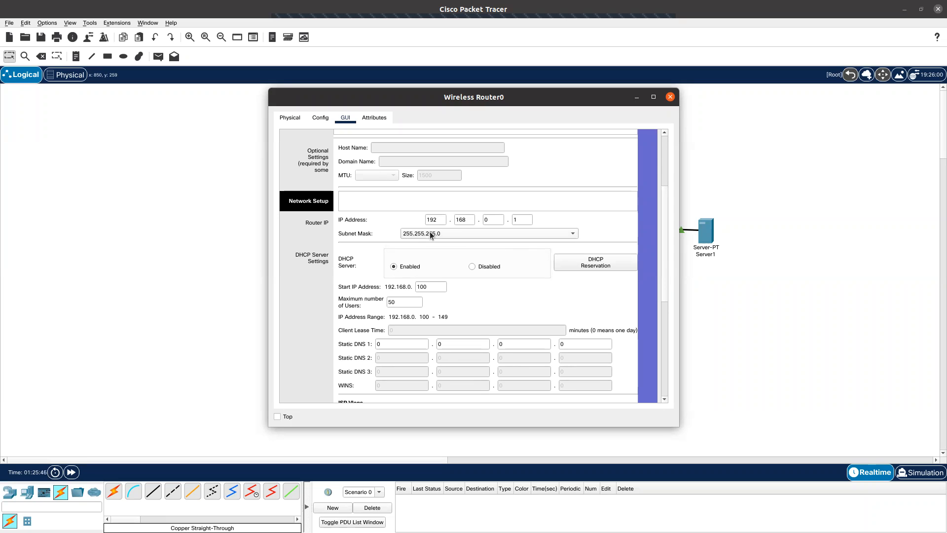
Look over the DHCP start address and the rest of Wireless Router0's setup page, then close its window
left_click_drag(433, 287, 419, 287)
scroll(560, 298, "down", 3)
scroll(561, 301, "up", 4)
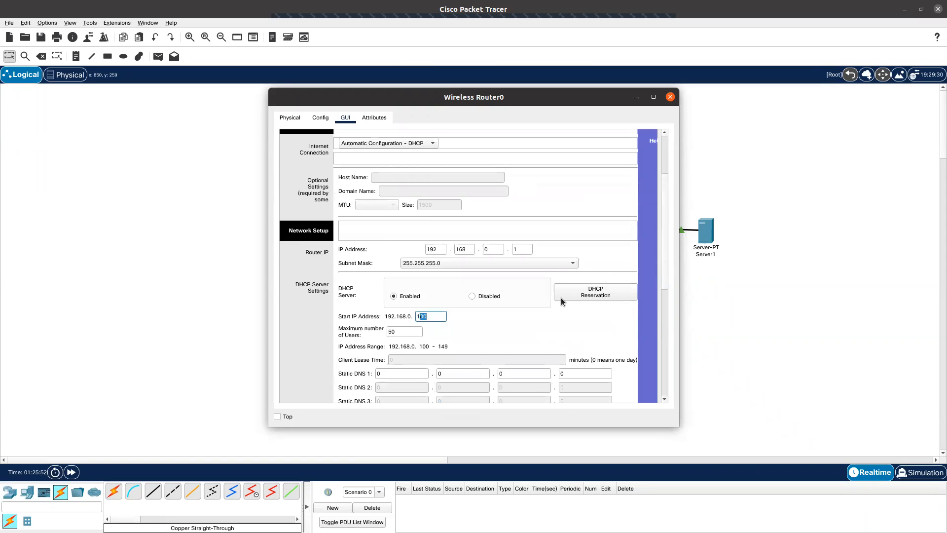
scroll(561, 300, "down", 3)
key("Escape")
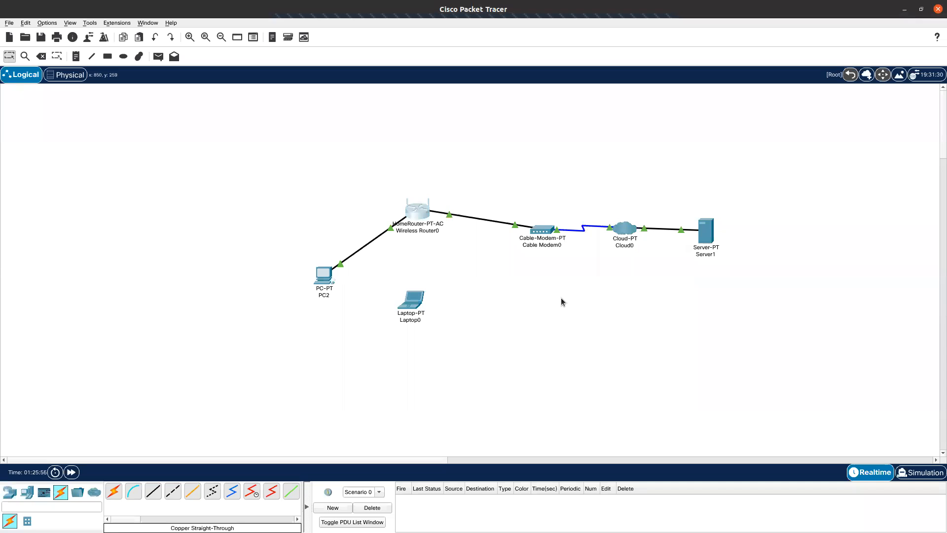
Switch to the lab PDF in Chromium and locate the static DNS server address required for the wireless router
key("alt+Tab")
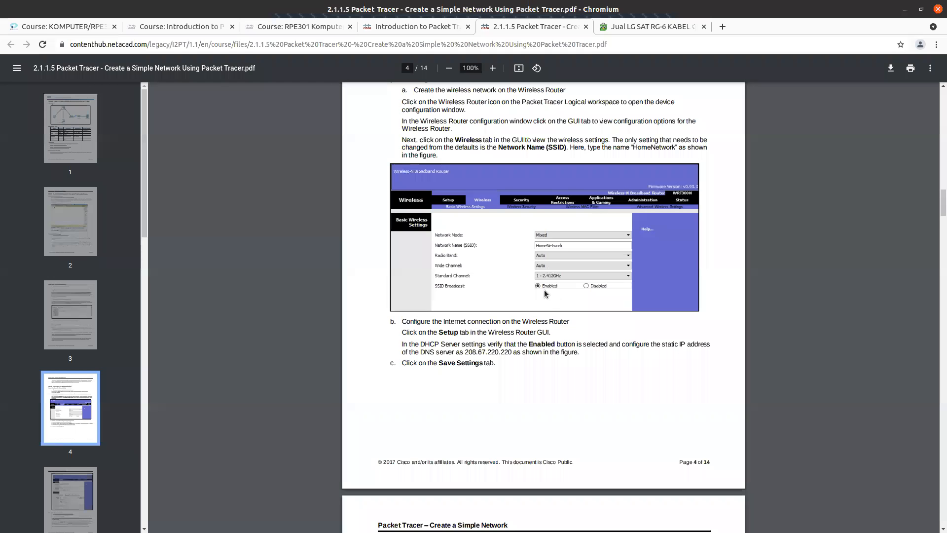
scroll(545, 294, "down", 5)
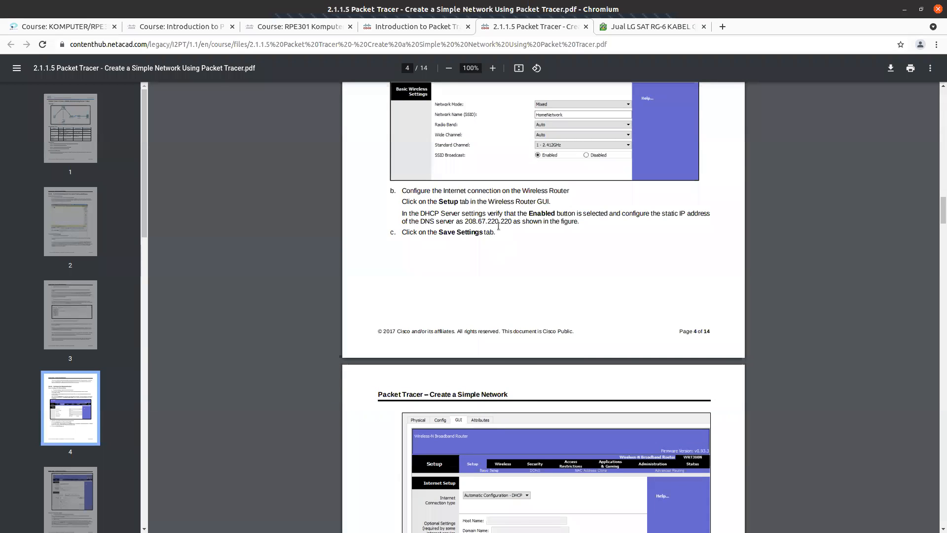
left_click_drag(465, 221, 509, 220)
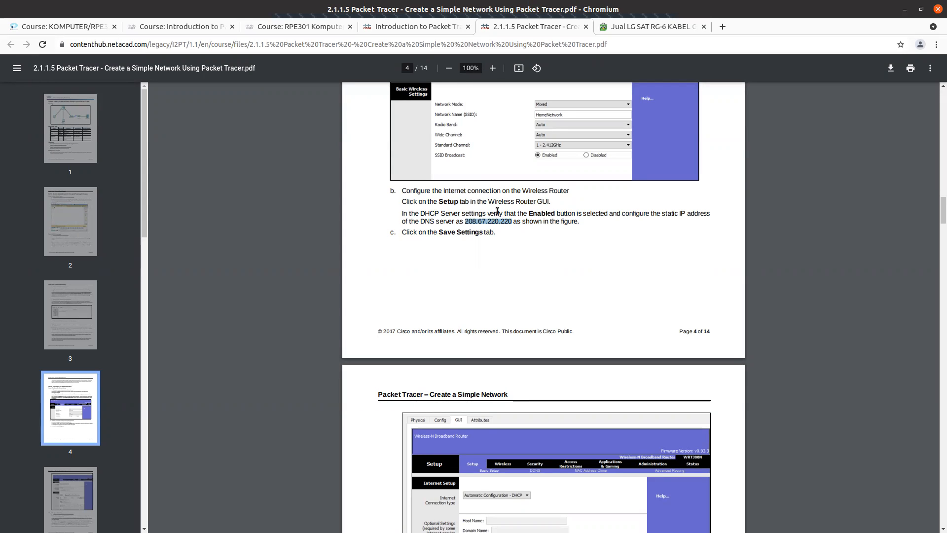
Search Google for "dns server google" in a new browser tab
left_click(723, 27)
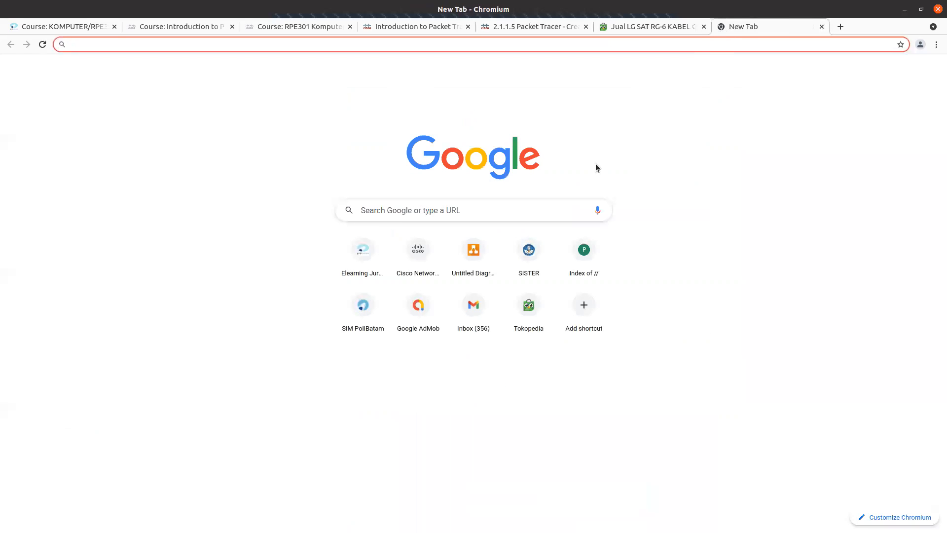
left_click(512, 210)
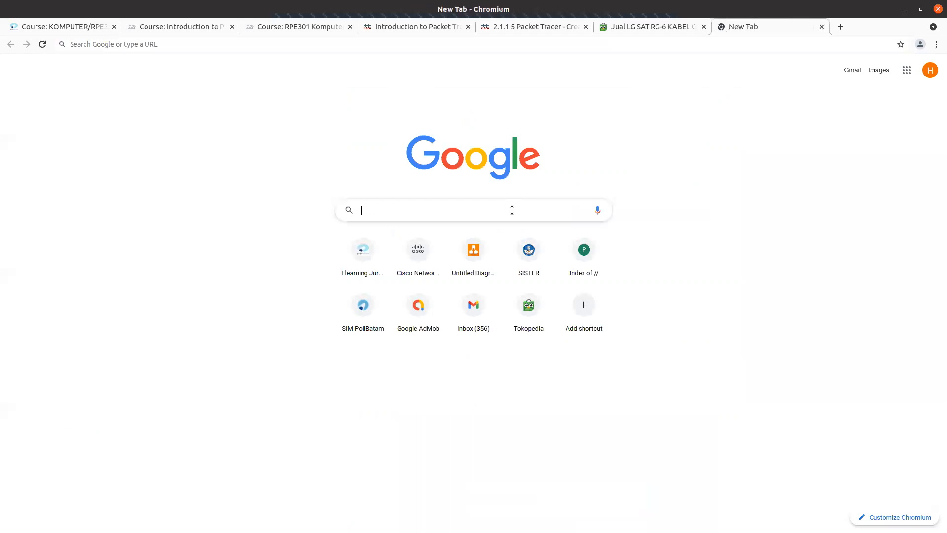
type("dns server google")
key("Return")
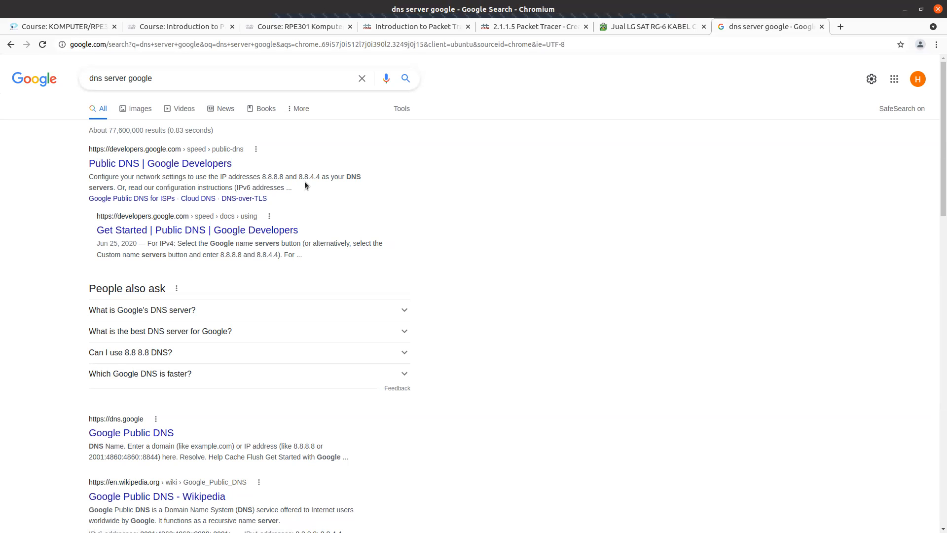
Change the web search to "dns server cloudflare"
double_click(142, 78)
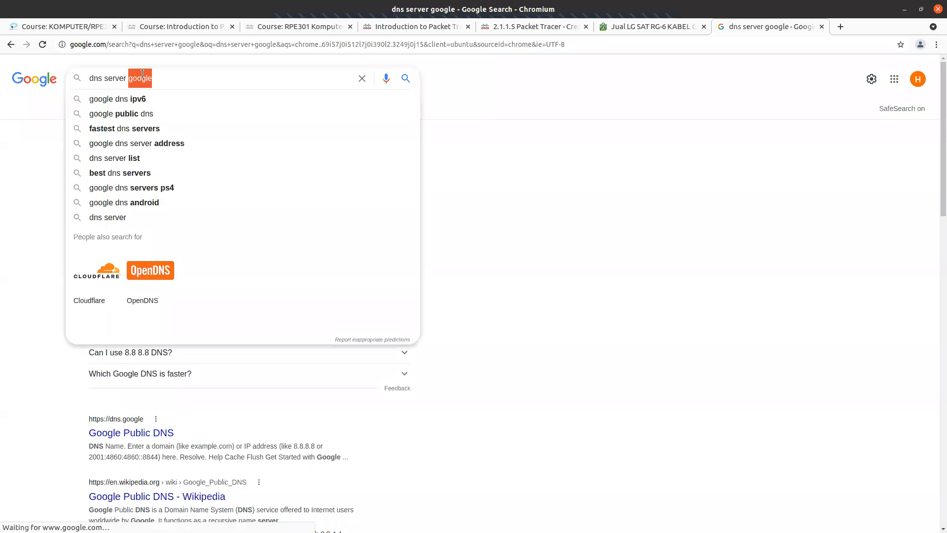
type("cloudl")
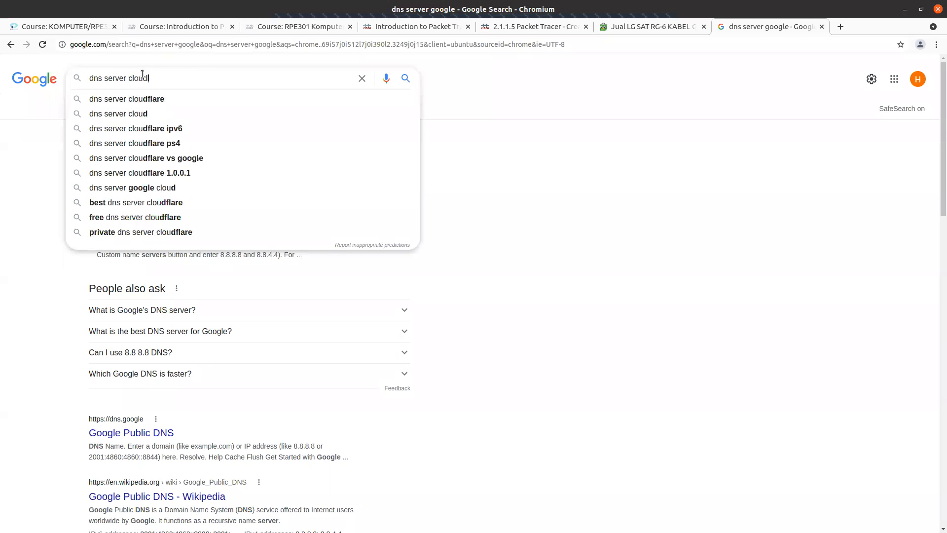
key("Down")
key("Return")
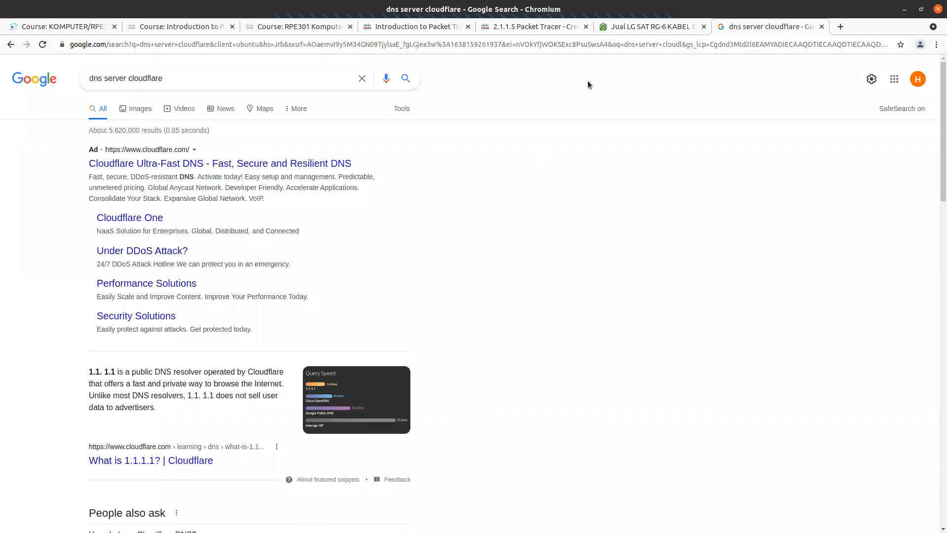
Return to the lab PDF and copy the DNS server address 208.67.220.220 from the router instructions
left_click(549, 31)
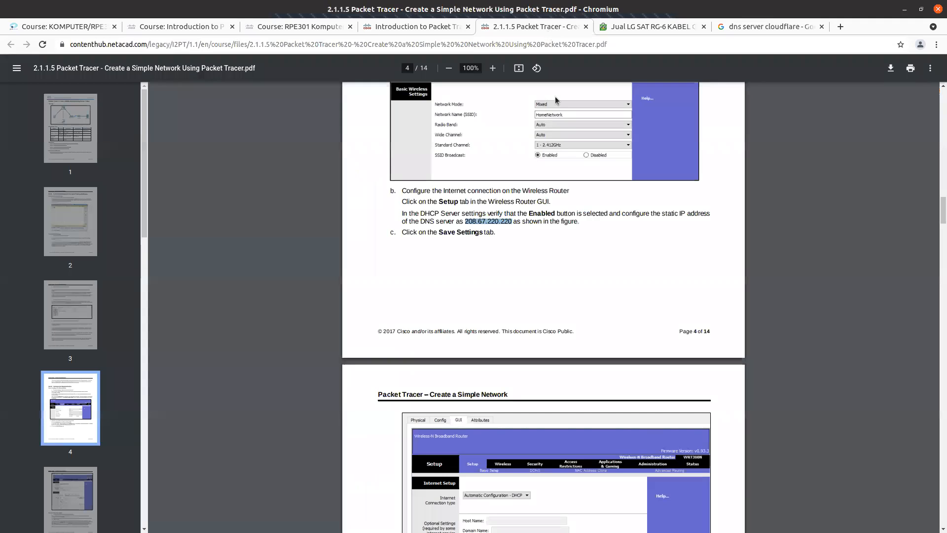
key("alt+Tab")
key("alt+Tab")
scroll(484, 282, "up", 2)
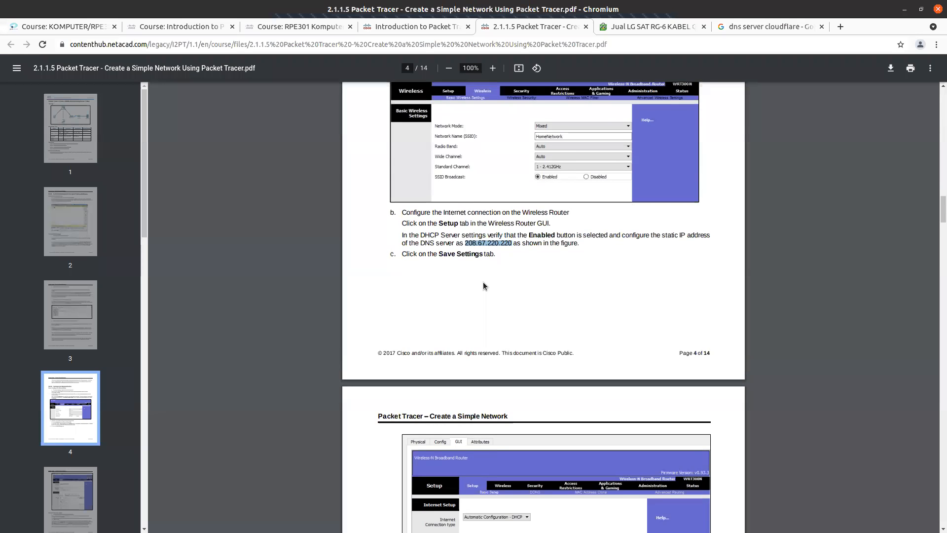
right_click(488, 273)
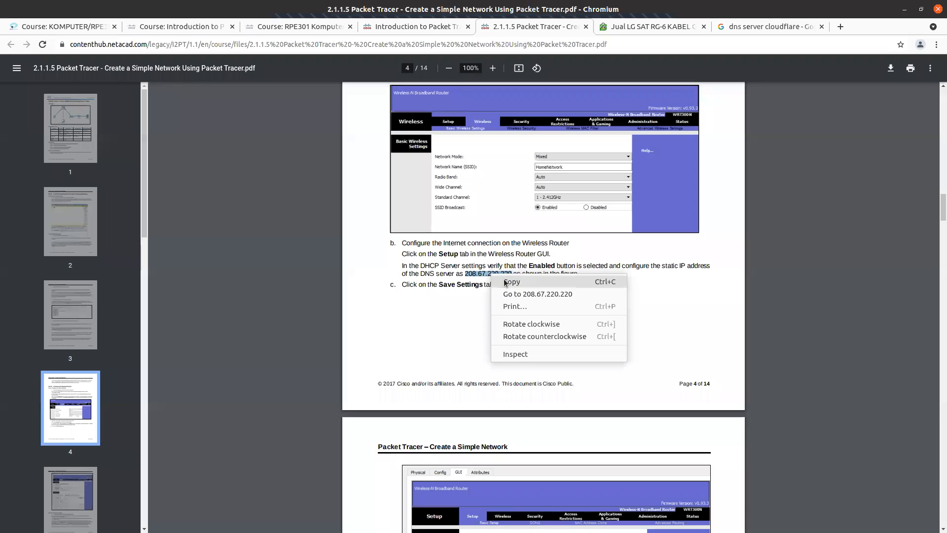
left_click(499, 283)
scroll(490, 297, "up", 4)
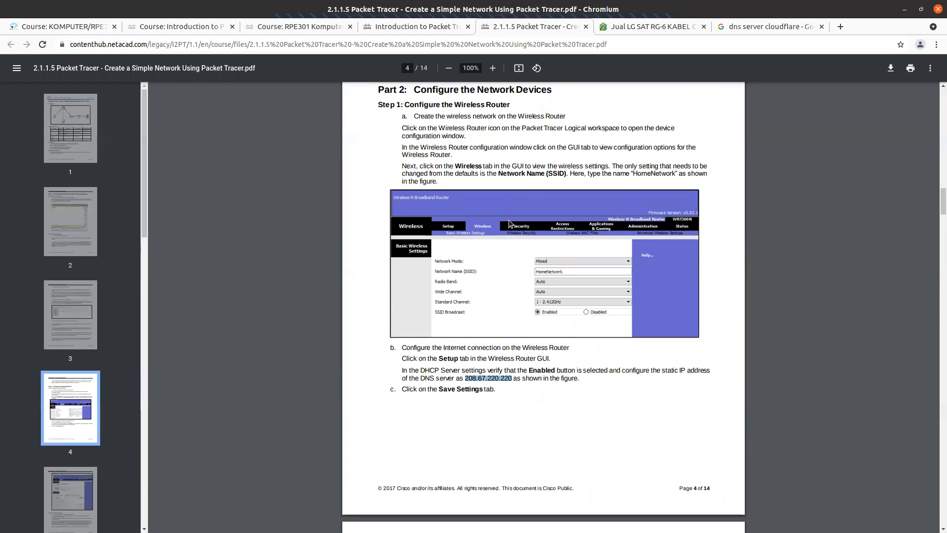
Switch to Packet Tracer, open Wireless Router0 and set the first octet of Static DNS 1 to 208, checking the address against the PDF
key("alt+Tab")
left_click(427, 214)
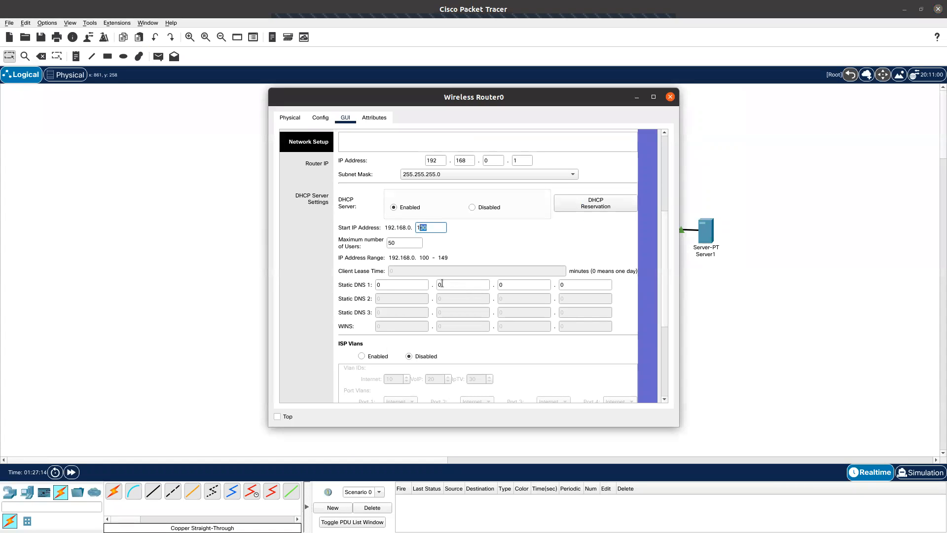
double_click(417, 285)
type("208")
key("alt+Tab")
key("alt+Tab")
key("alt+Tab")
key("alt+Tab")
left_click(498, 394)
key("alt+Tab")
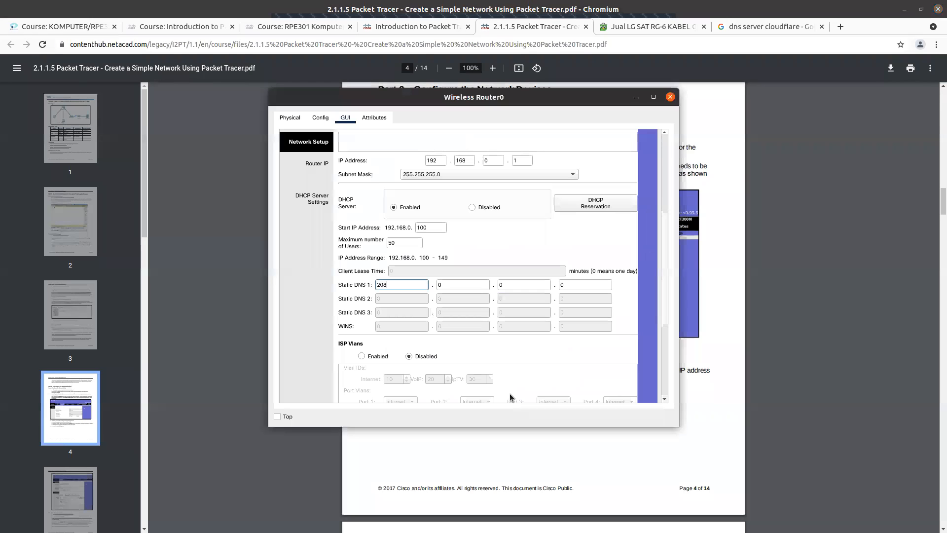
Set the remaining three octets of Wireless Router0's Static DNS 1 to 67, 220 and 220
left_click(454, 284)
type("67")
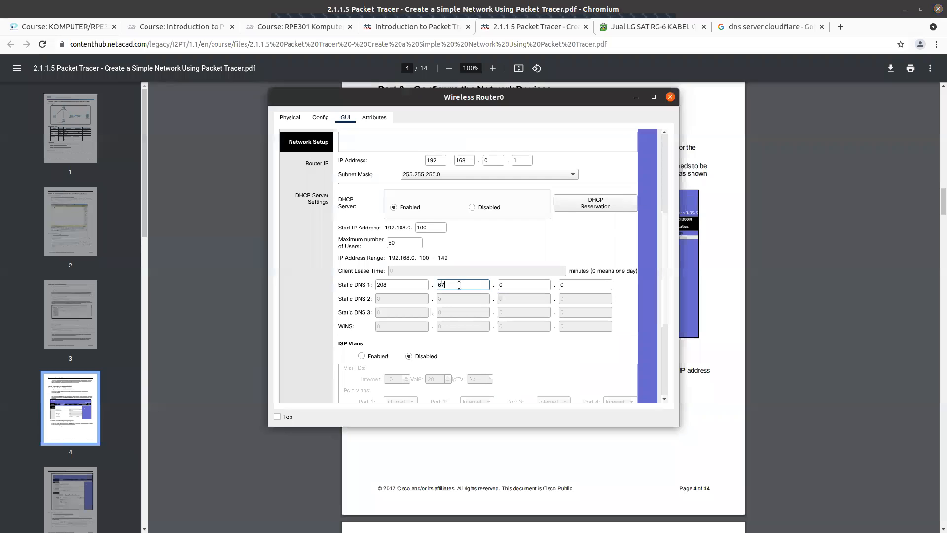
left_click(518, 286)
type("220")
left_click(574, 286)
type("220")
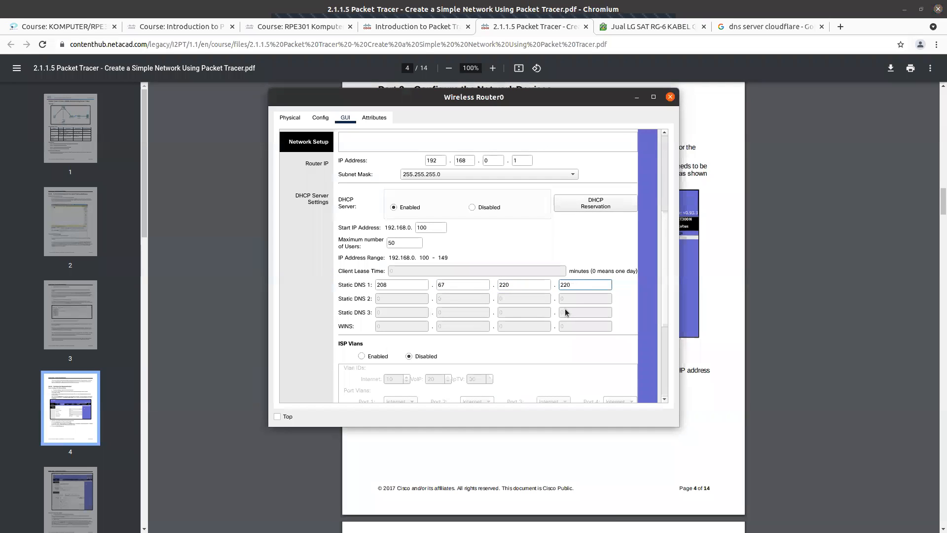
Save the settings on Wireless Router0's Setup page
scroll(566, 316, "down", 5)
scroll(476, 342, "up", 3)
scroll(496, 359, "down", 3)
left_click(516, 390)
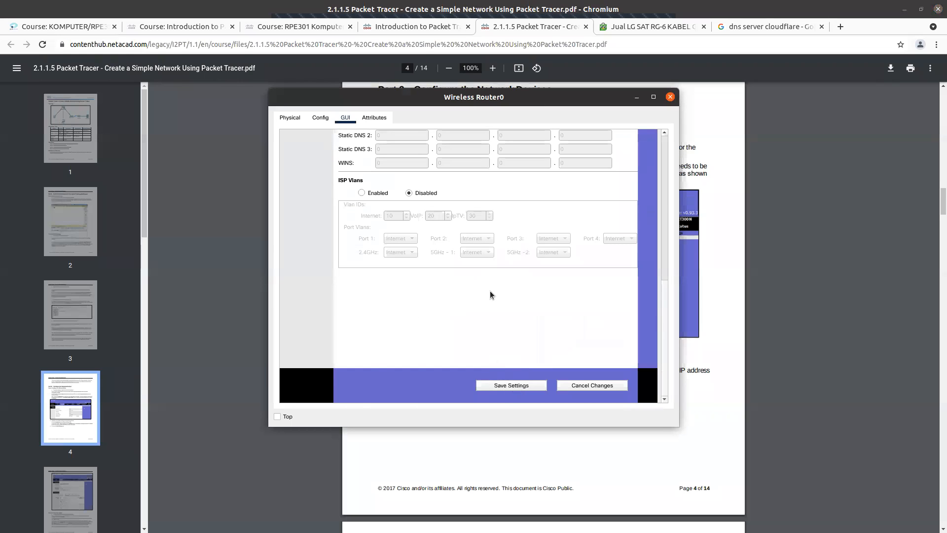
left_click(512, 387)
left_click(514, 387)
scroll(515, 388, "up", 10)
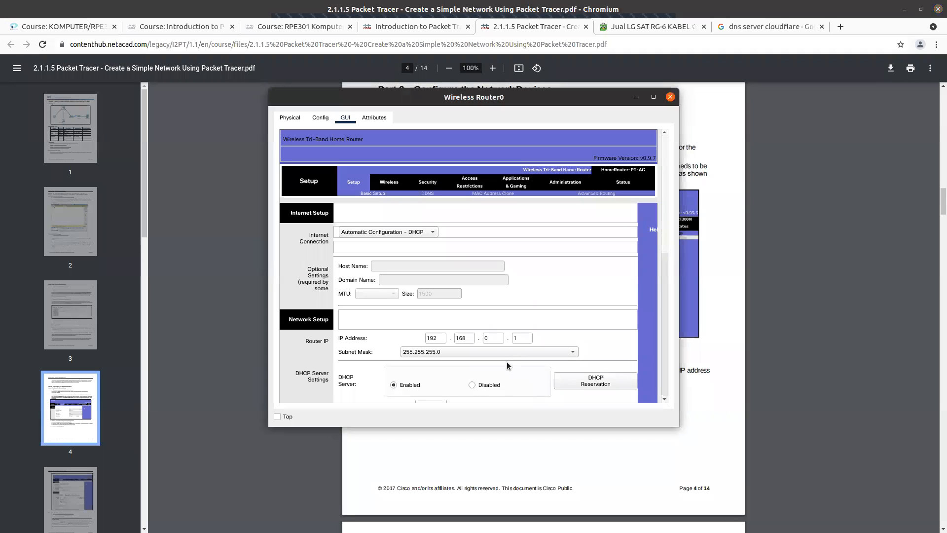
scroll(508, 367, "down", 10)
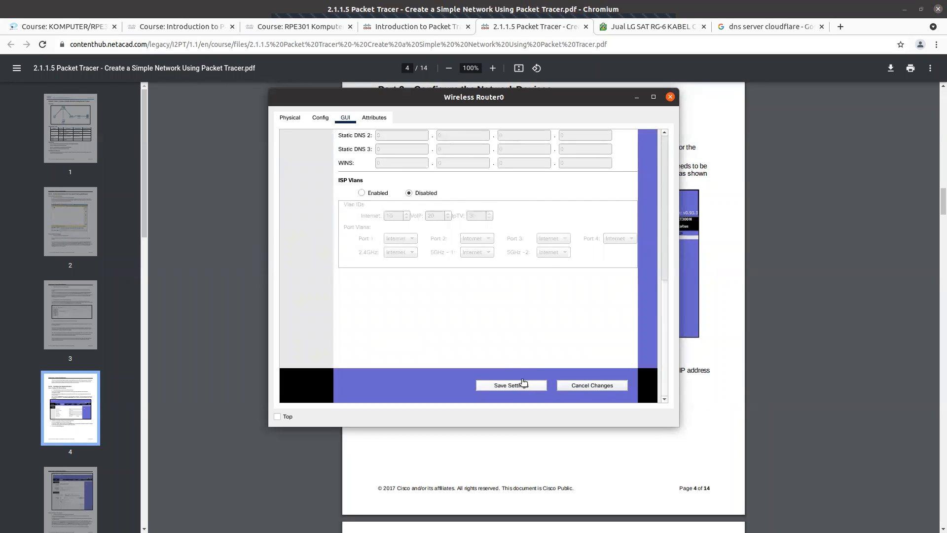
left_click(524, 384)
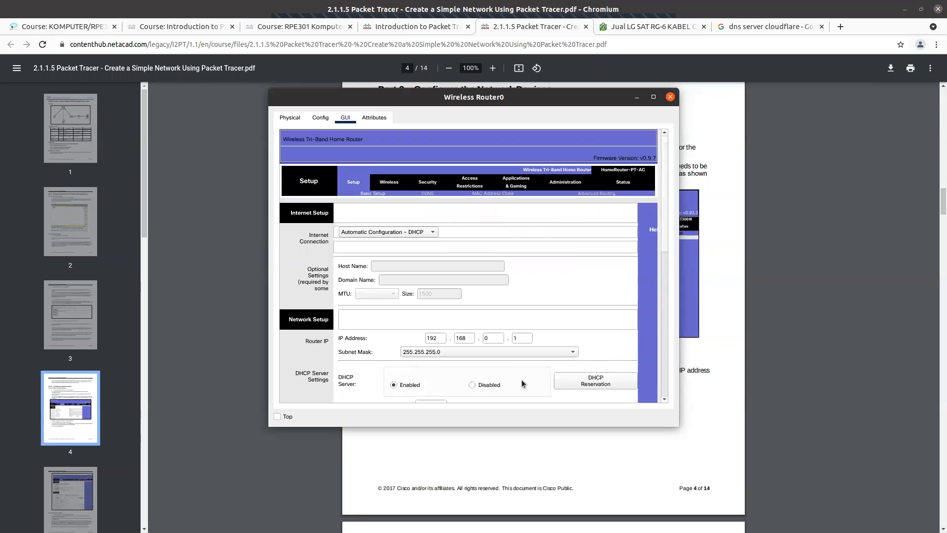
Review Wireless Router0's Basic Wireless Settings, Basic Setup page and physical device view
left_click(393, 184)
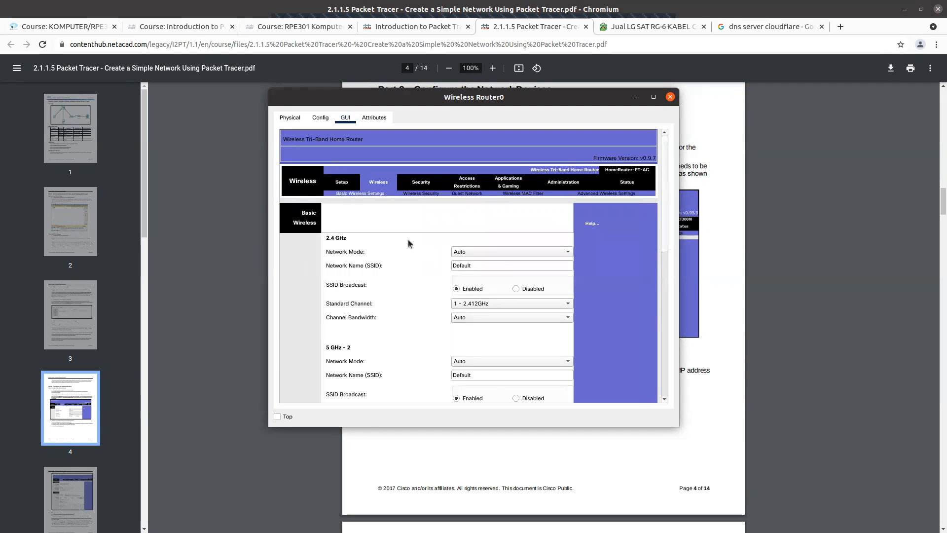
left_click(348, 184)
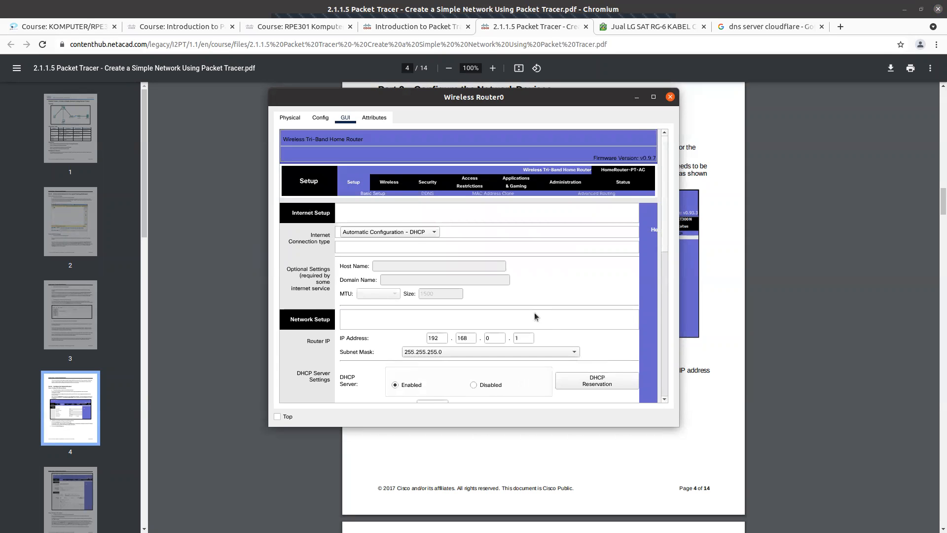
scroll(536, 316, "down", 5)
scroll(622, 362, "up", 5)
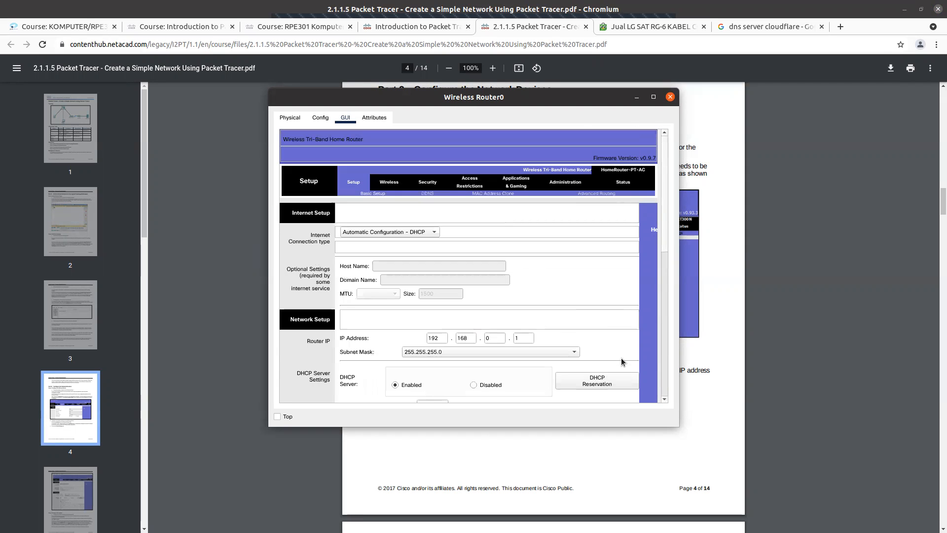
left_click(302, 119)
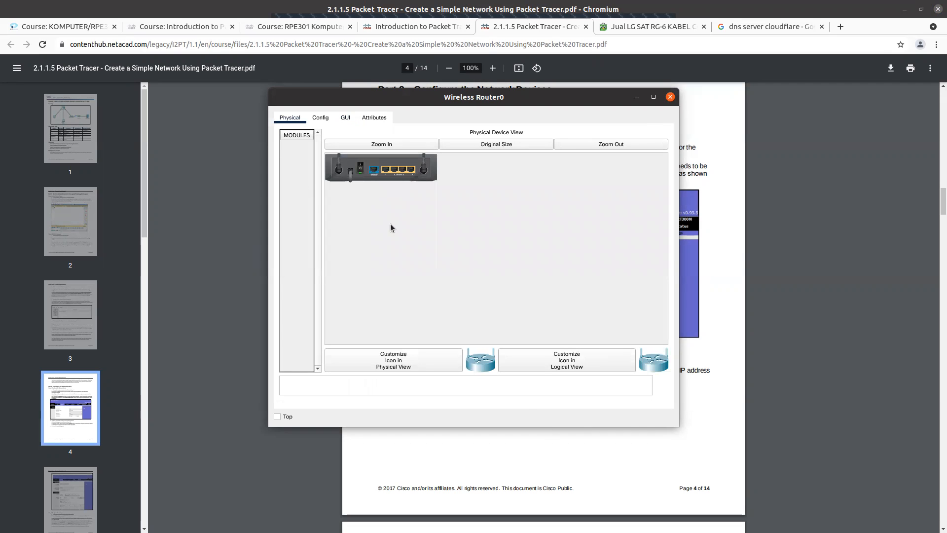
Switch to the lab PDF and read Step 2, Configure the Laptop, through the wireless connection instructions
left_click(579, 448)
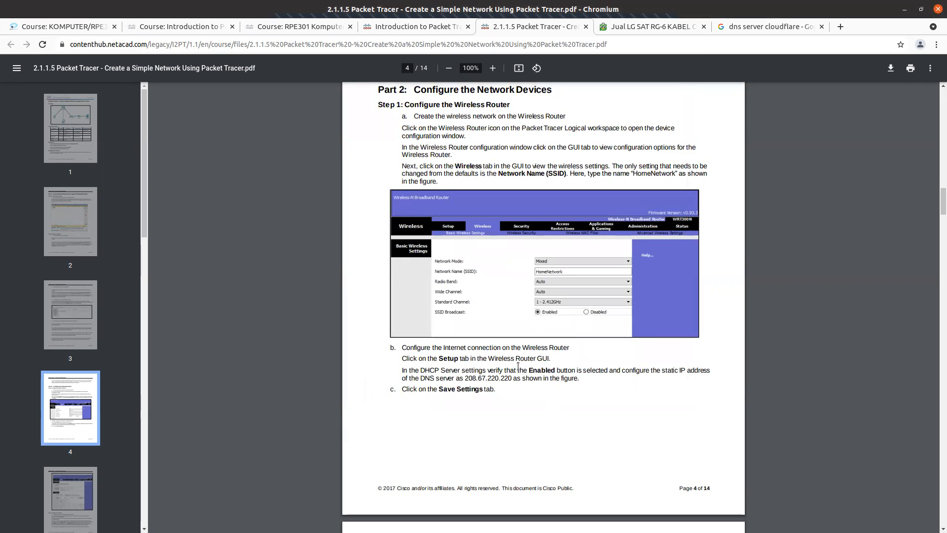
scroll(442, 306, "down", 9)
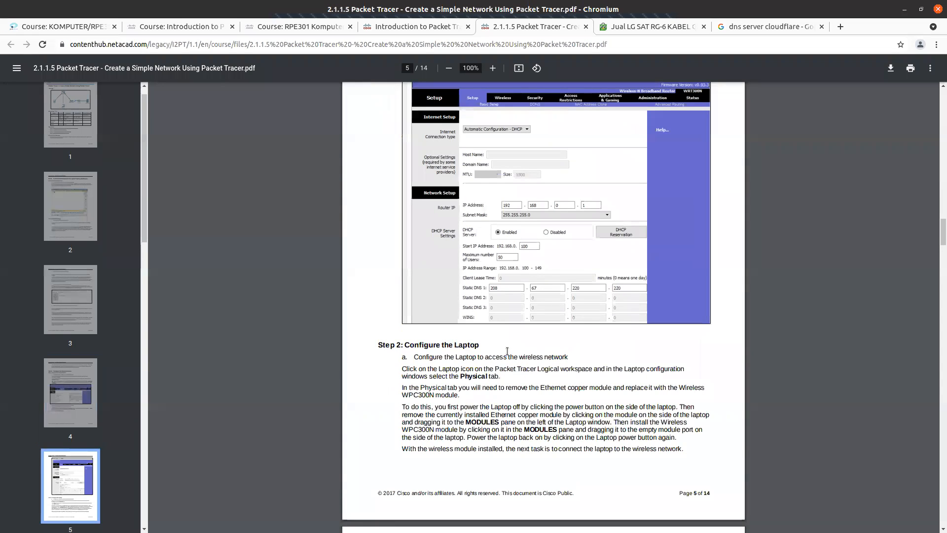
scroll(507, 351, "down", 5)
scroll(507, 350, "down", 3)
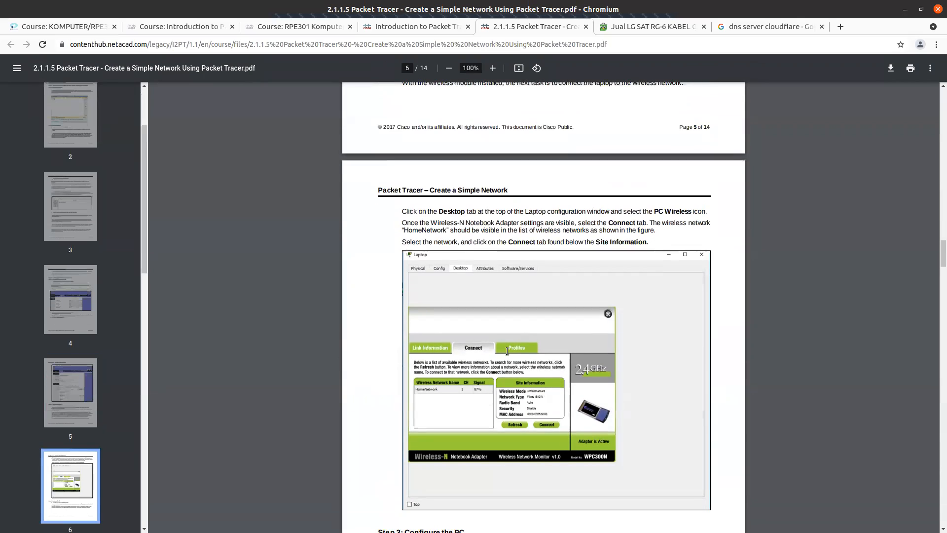
scroll(508, 351, "up", 1)
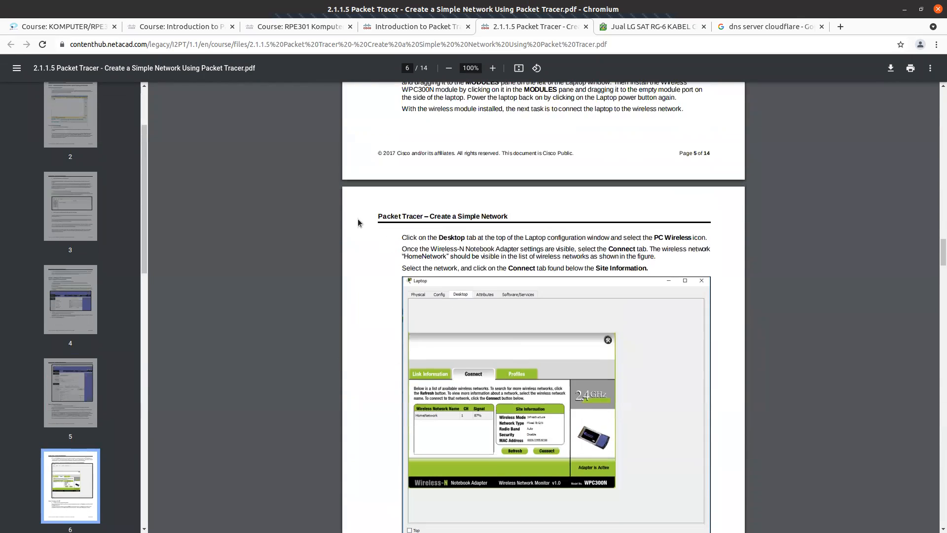
Switch to Packet Tracer and try to remove the PT-LAPTOP-NM-1CFE module from Laptop0 in its enlarged physical device view
key("alt+Tab")
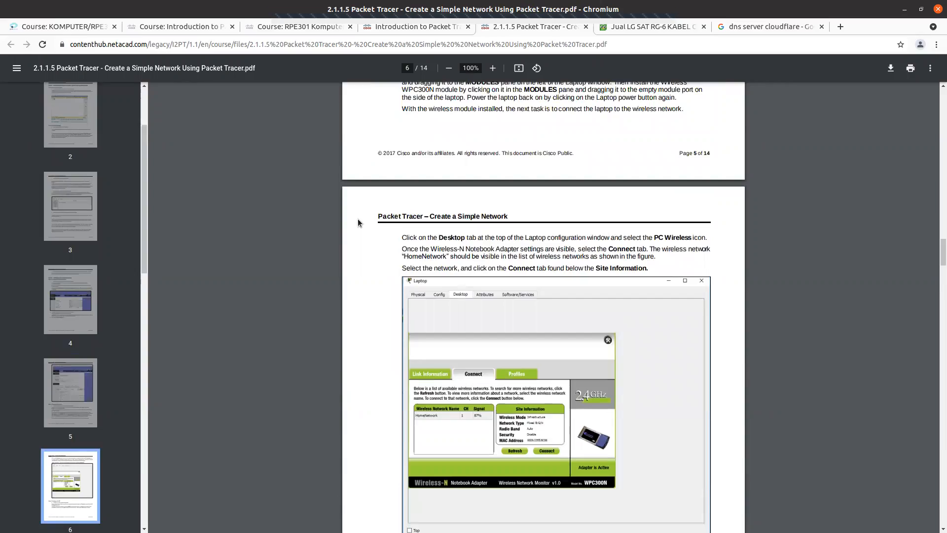
left_click(412, 309)
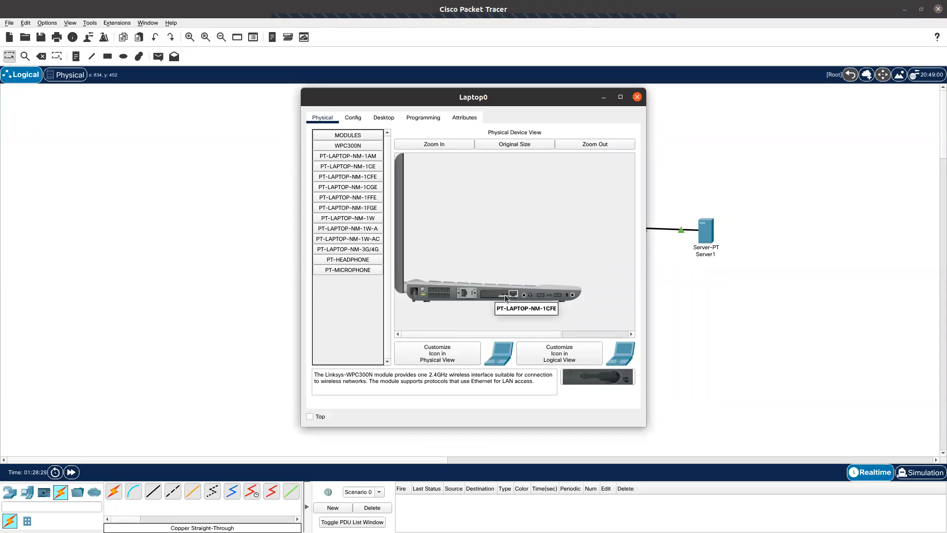
left_click(444, 144)
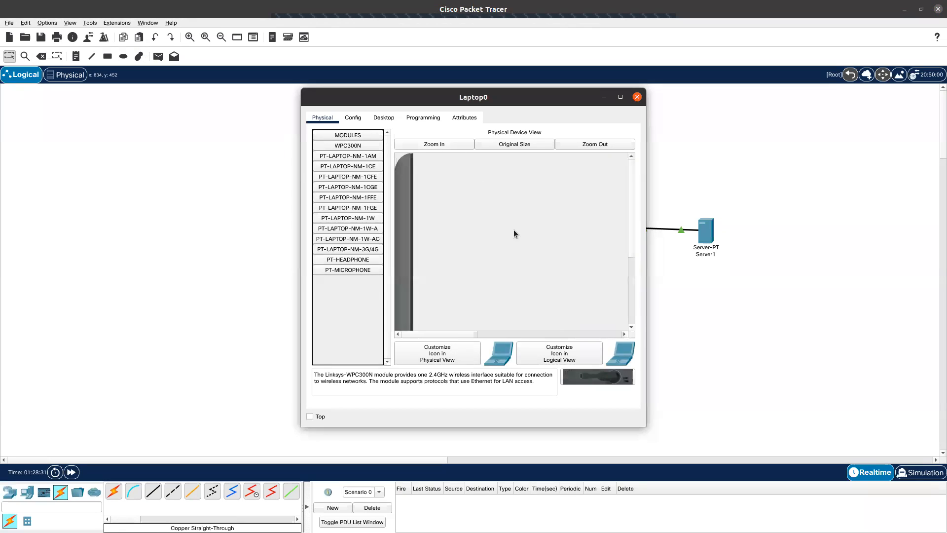
scroll(561, 266, "down", 2)
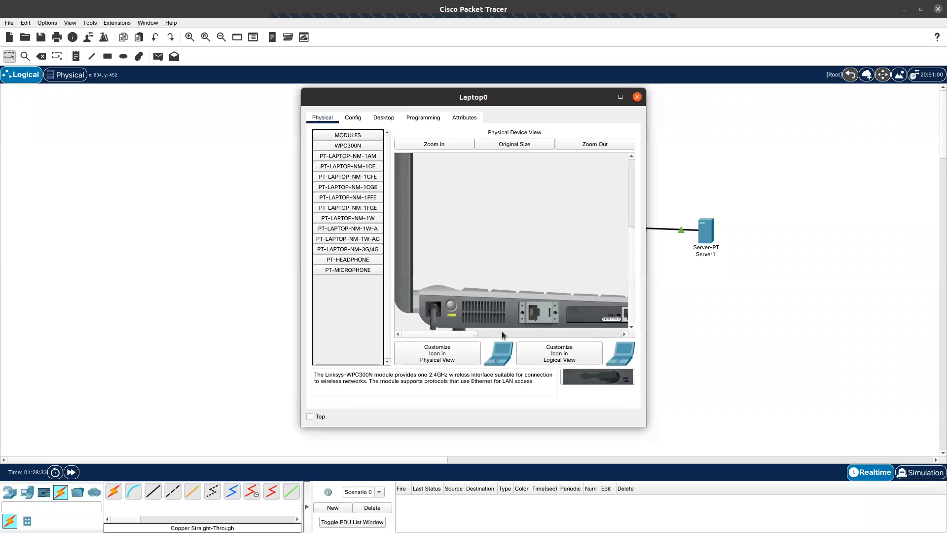
left_click_drag(465, 334, 502, 318)
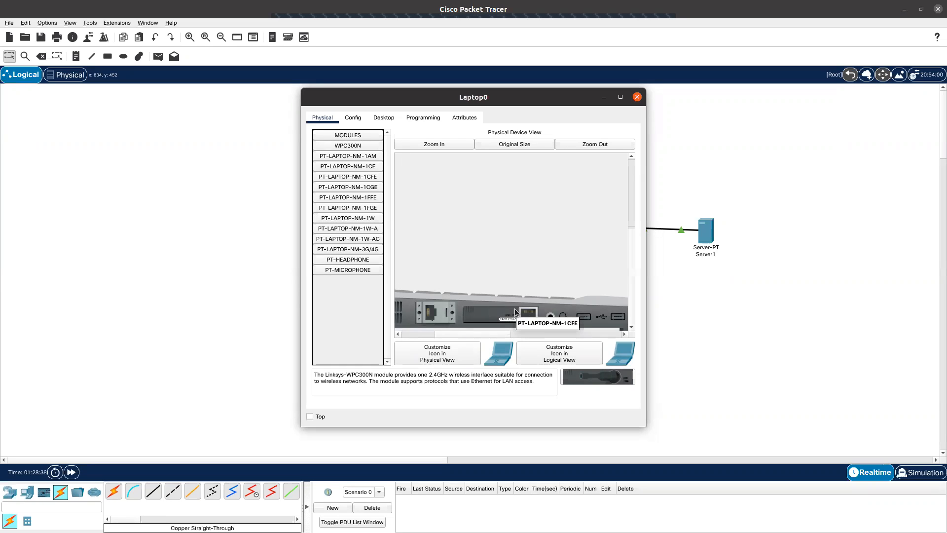
left_click_drag(515, 312, 378, 310)
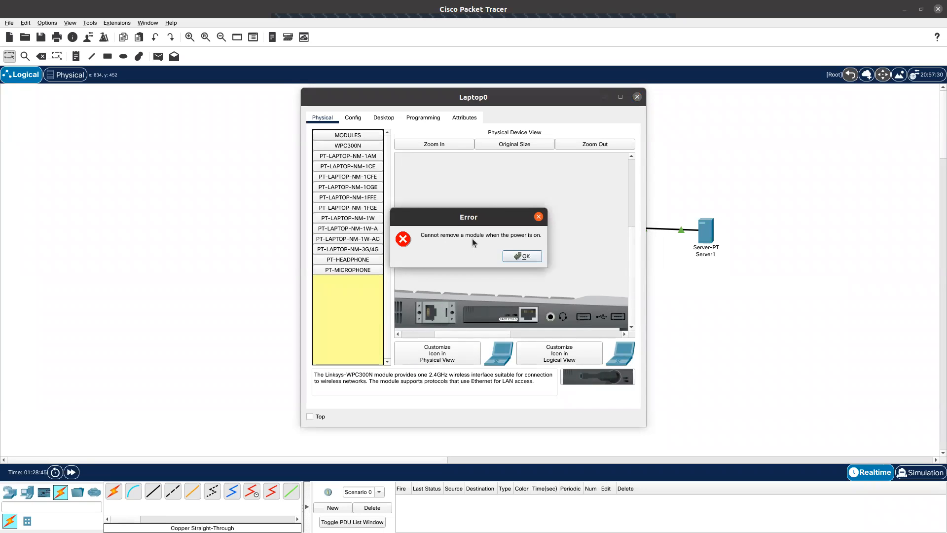
left_click(538, 217)
Power off Laptop0 and replace its PT-LAPTOP-NM-1CFE module with the WPC300N wireless module
left_click_drag(504, 333, 468, 332)
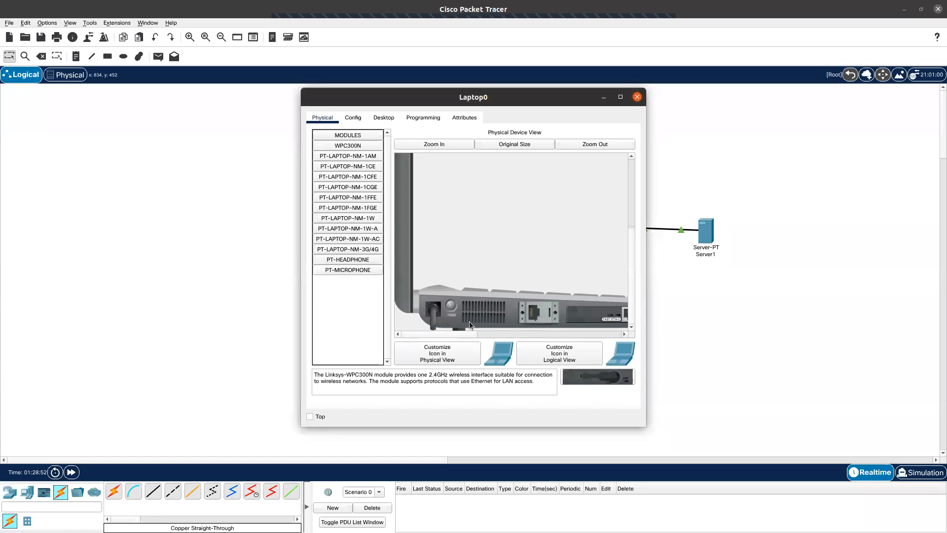
left_click_drag(470, 336, 354, 316)
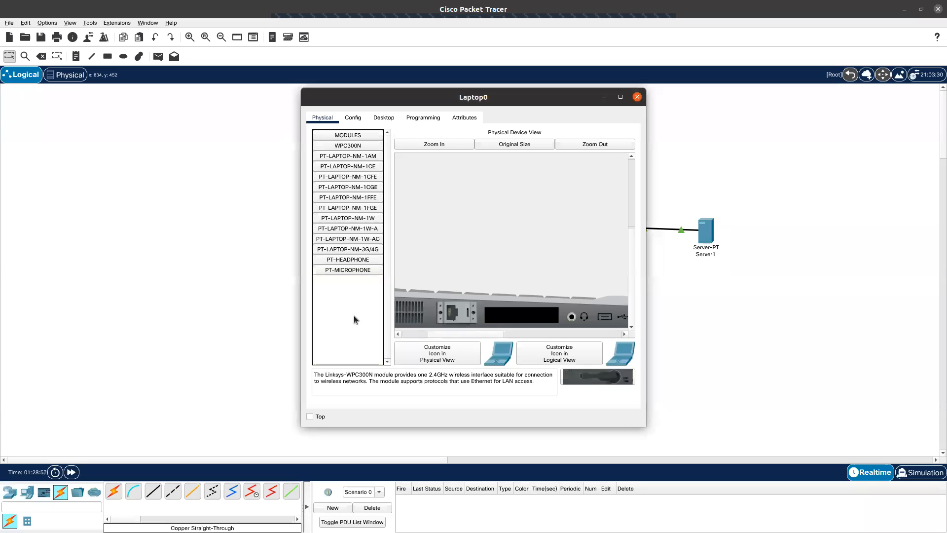
left_click(350, 150)
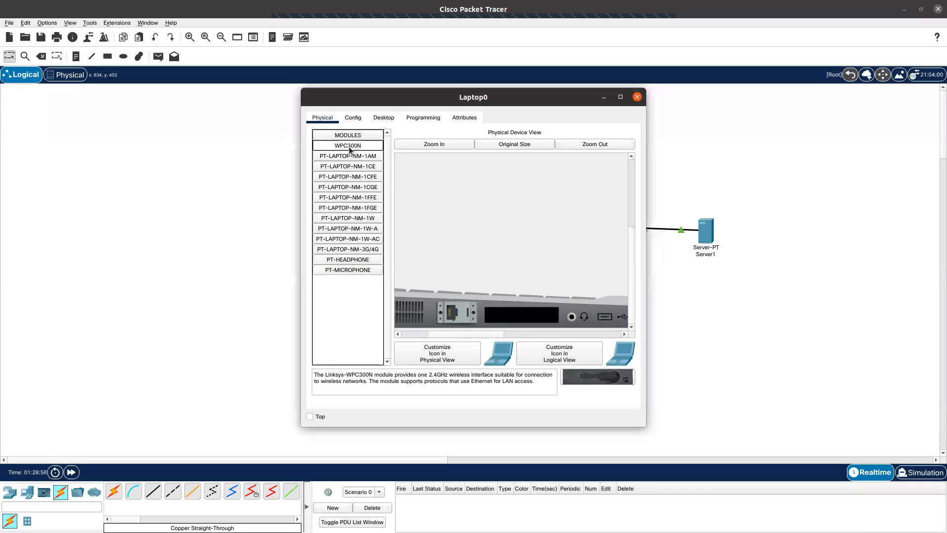
left_click_drag(353, 150, 525, 316)
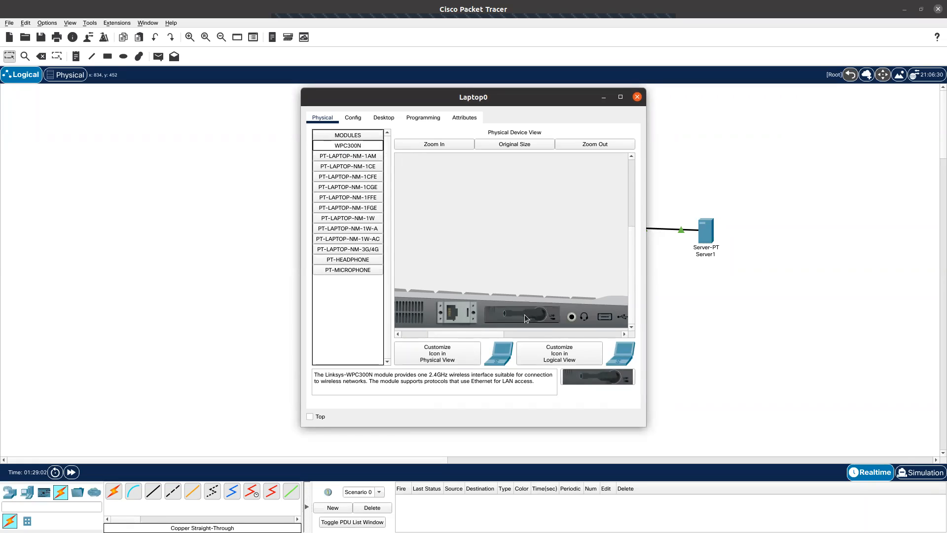
Power Laptop0 back on and close its configuration window
left_click_drag(469, 335, 410, 334)
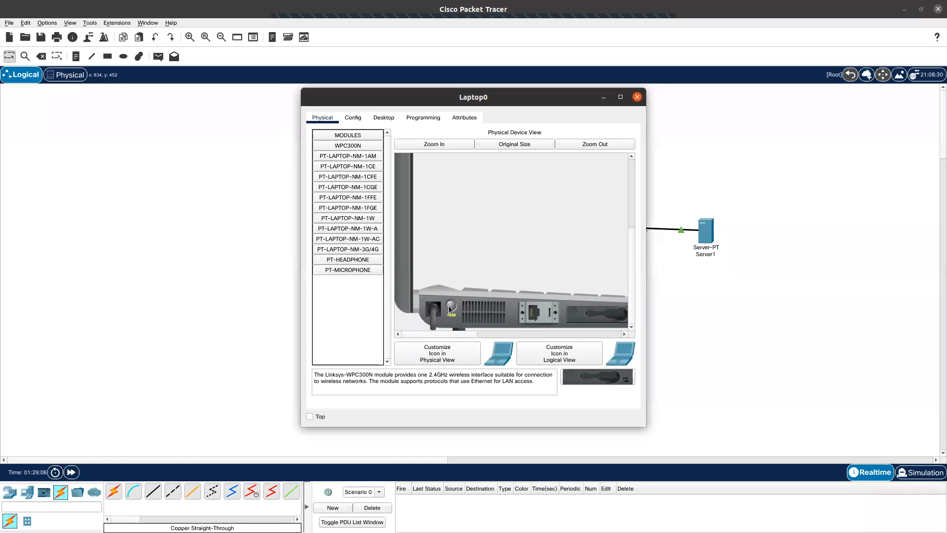
left_click_drag(452, 334, 476, 332)
scroll(477, 335, "left", 1)
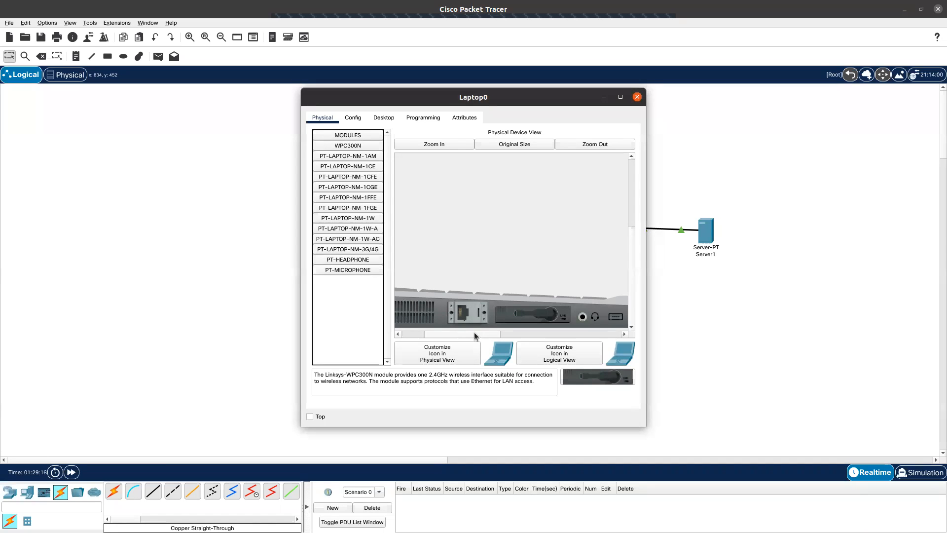
left_click(636, 97)
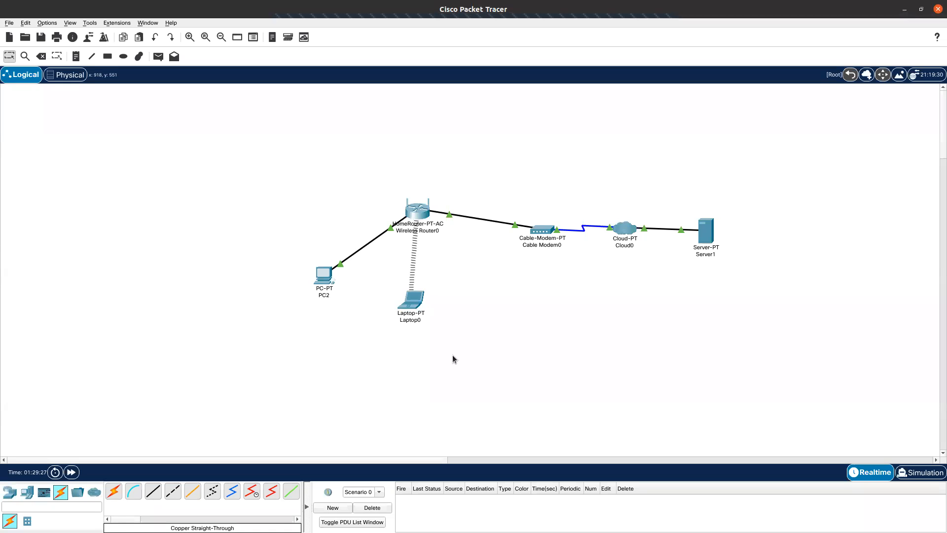
Switch to the lab PDF and read the instructions for the PC's DHCP setting and the ipconfig /all check
key("alt+Tab")
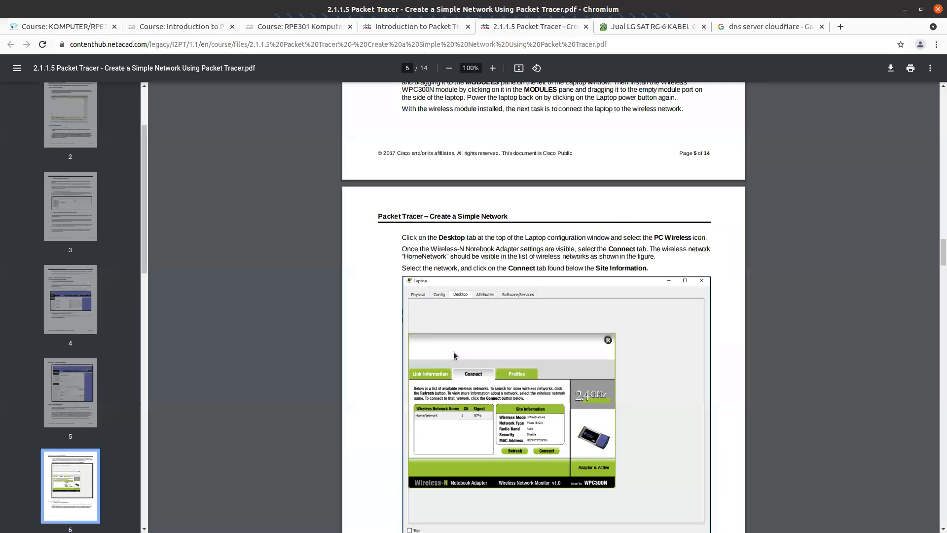
scroll(483, 298, "down", 12)
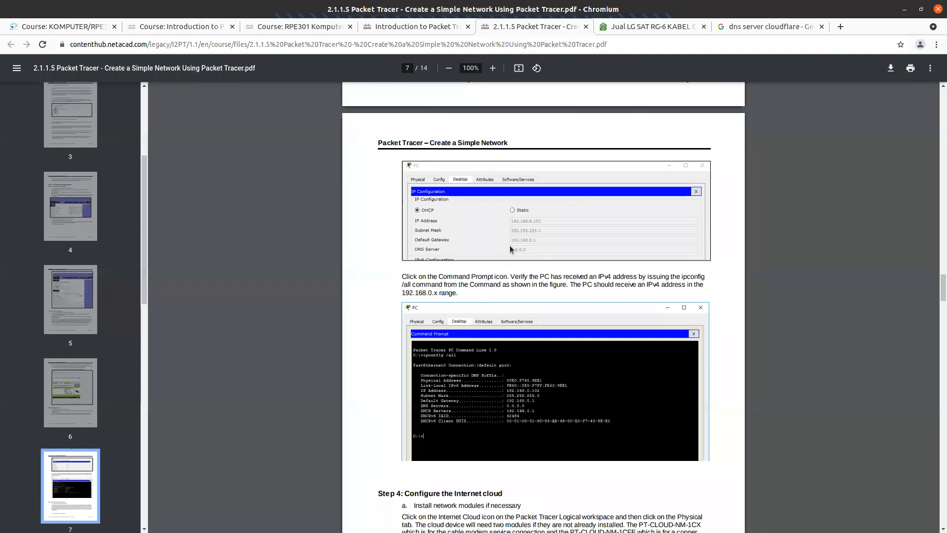
scroll(511, 246, "up", 3)
scroll(502, 248, "down", 1)
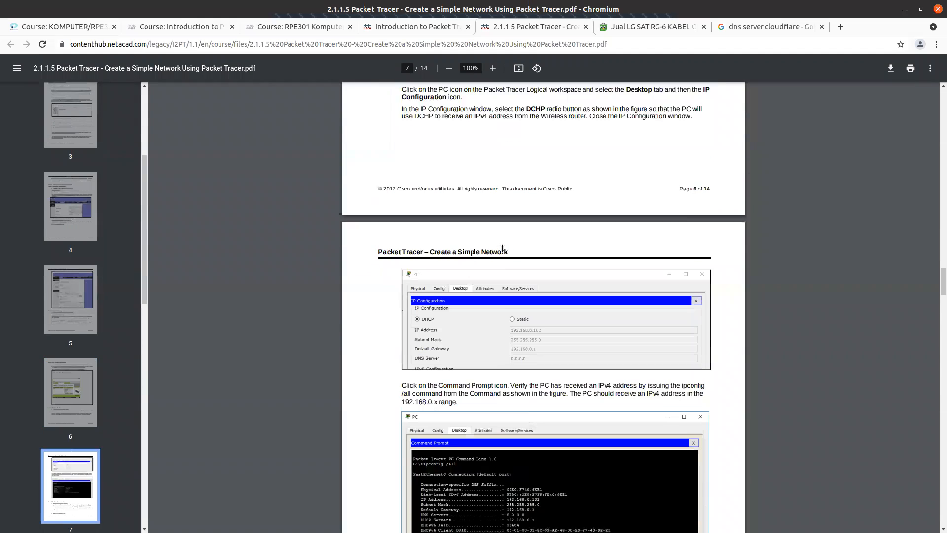
scroll(502, 248, "down", 1)
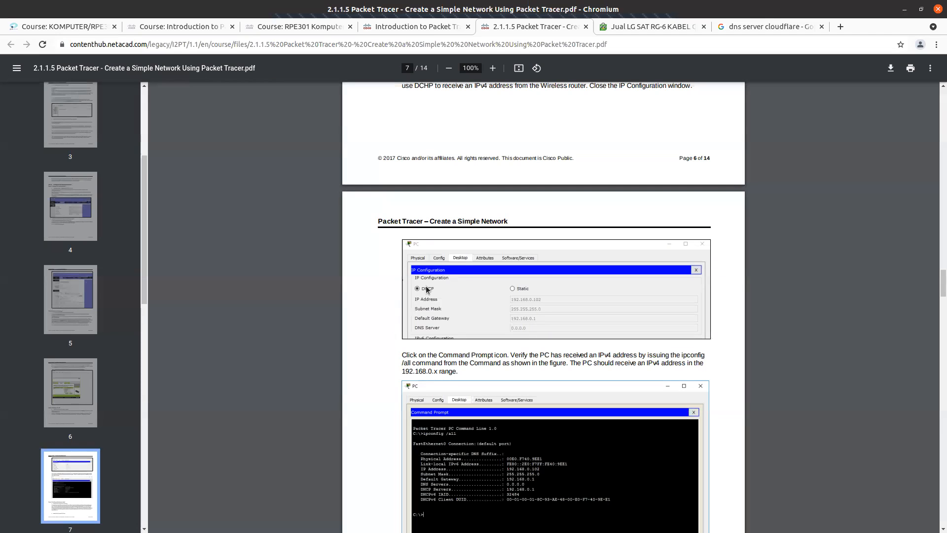
Switch to Packet Tracer and set PC2's IPv4 gateway and DNS to DHCP
key("alt+Tab")
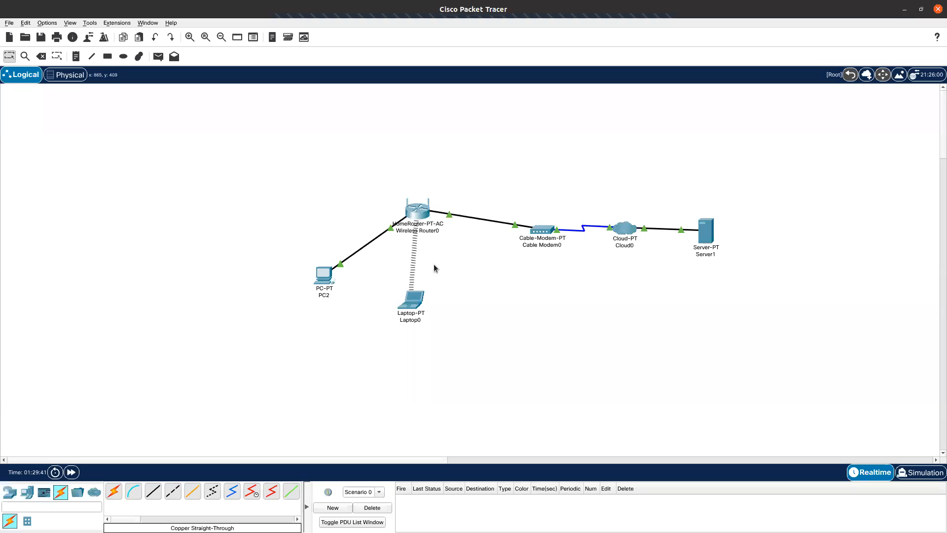
left_click(324, 278)
left_click(356, 119)
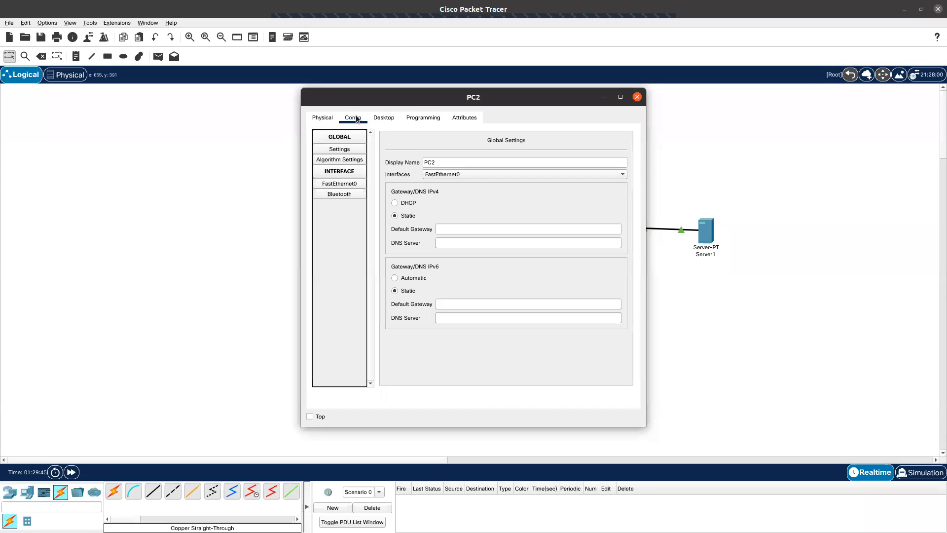
left_click(395, 203)
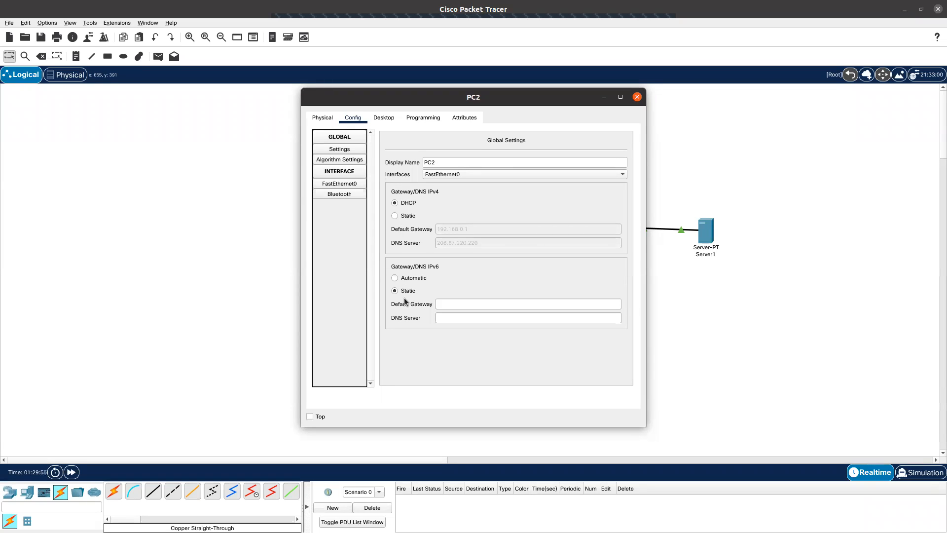
Run ipconfig in PC2's Command Prompt and highlight the FastEthernet0 IPv4 address
left_click(384, 117)
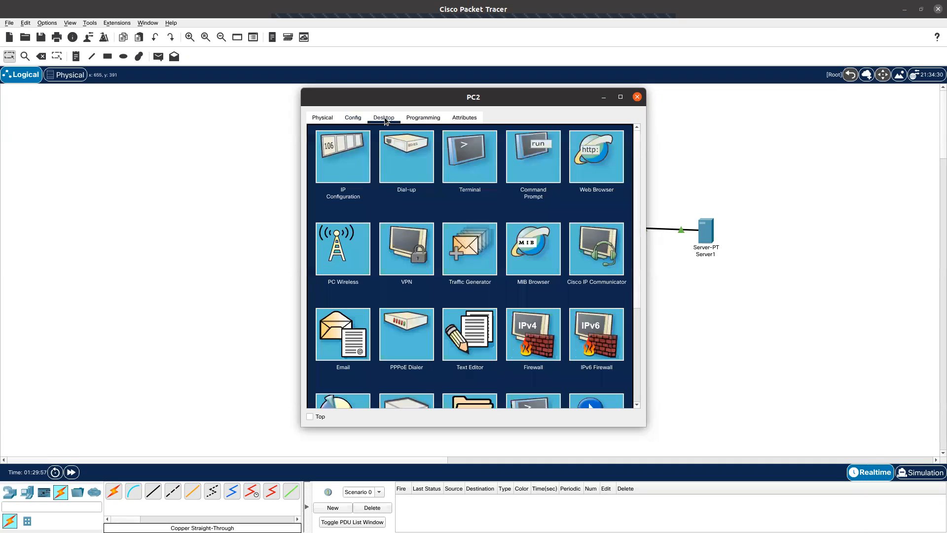
left_click(535, 174)
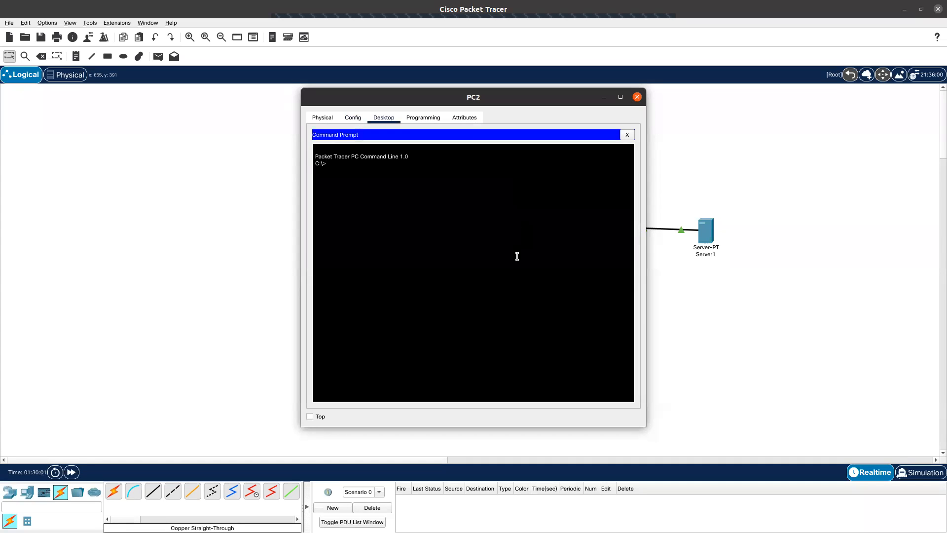
type("ipconfig")
key("Return")
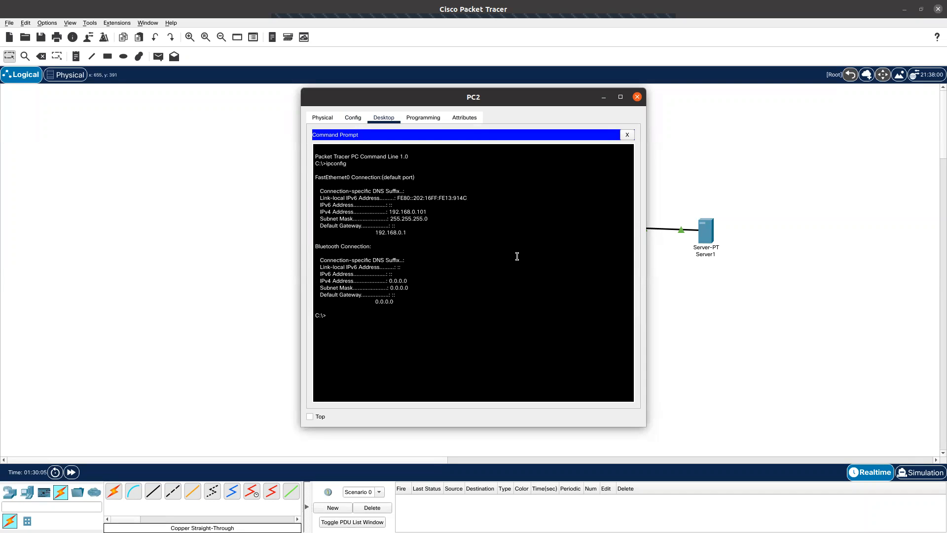
left_click_drag(427, 212, 388, 211)
Review PC2's physical view and global settings, and examine the IPv4 address and default gateway in the ipconfig output
left_click(328, 118)
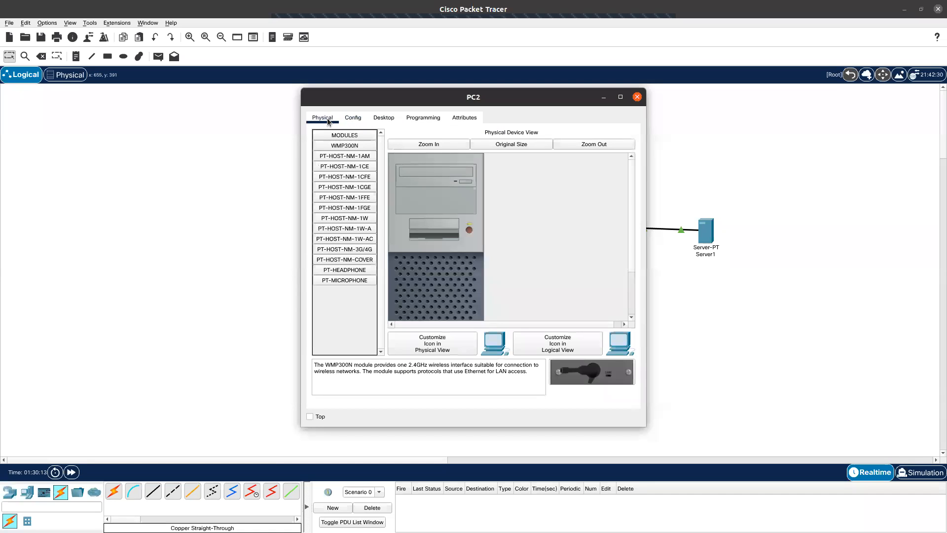
left_click(355, 120)
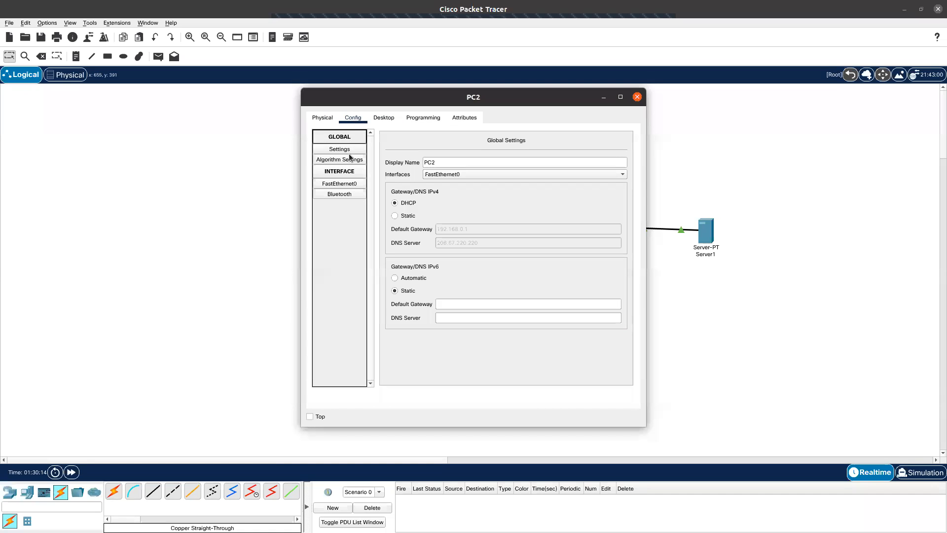
left_click(384, 119)
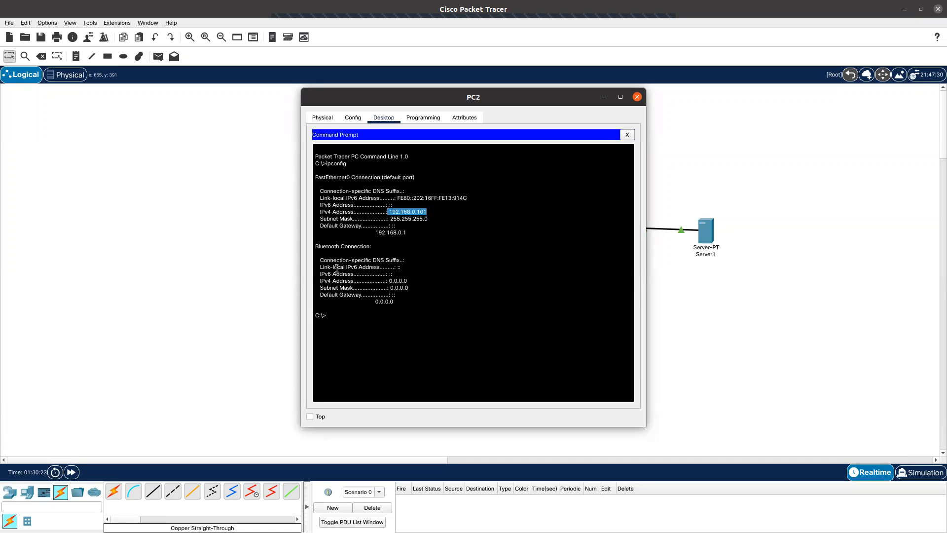
left_click_drag(425, 232, 328, 189)
left_click(426, 212)
left_click_drag(427, 212, 398, 233)
left_click(426, 226)
left_click(405, 232)
Begin a ping command in PC2's Command Prompt and look up Wireless Router0's IP address in its Basic Setup
type("ping")
left_click(782, 158)
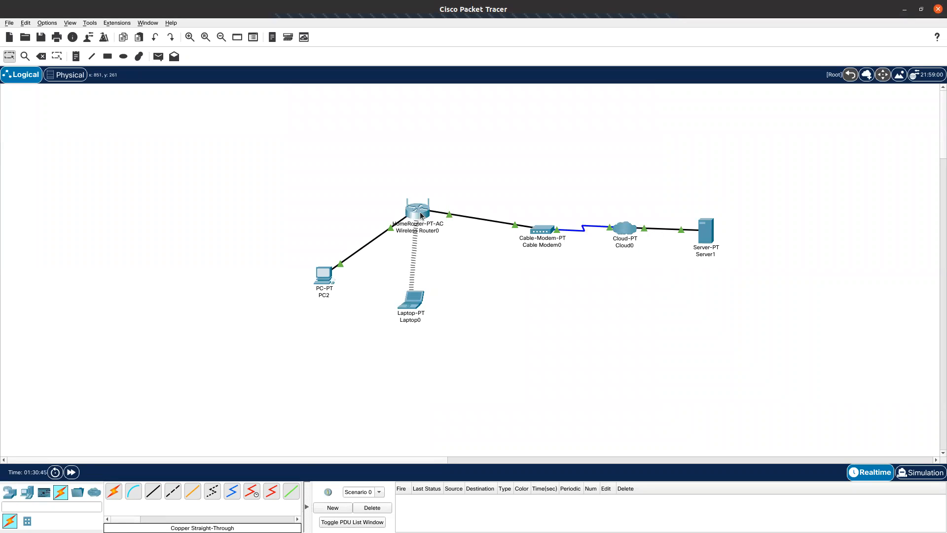
mouse_move(421, 216)
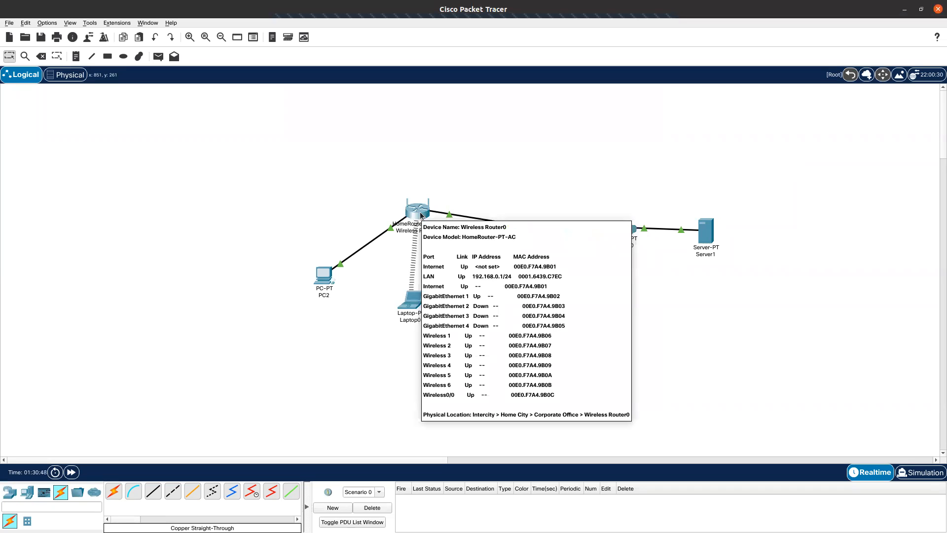
left_click(419, 212)
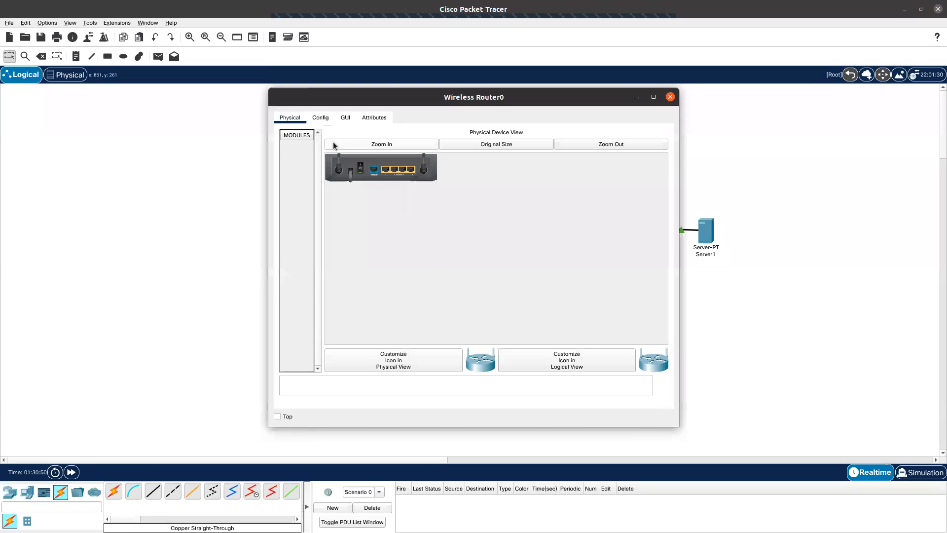
left_click(321, 118)
left_click(344, 119)
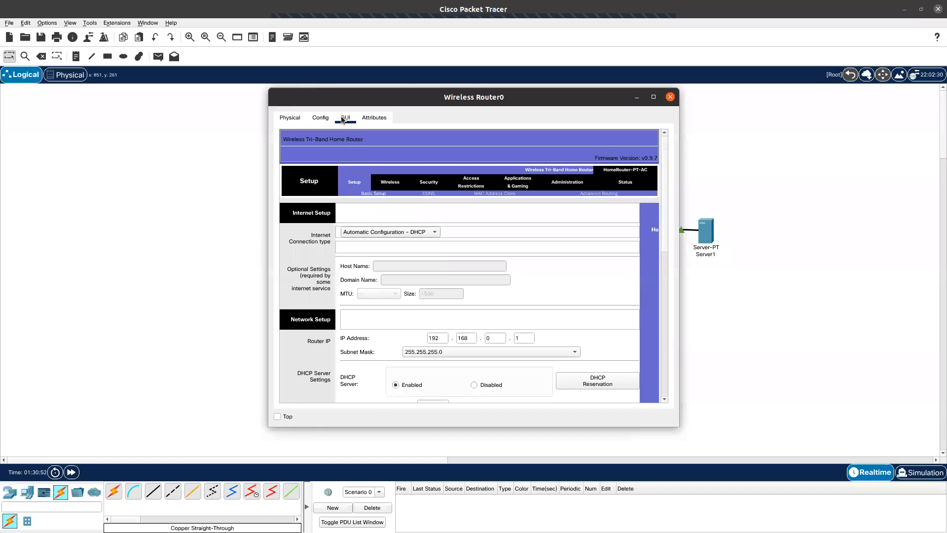
left_click(518, 334)
left_click(502, 334)
left_click(670, 97)
Ping 192.168.0.1 from PC2's Command Prompt and move the PC2 window clear of the router and laptop
left_click(408, 307)
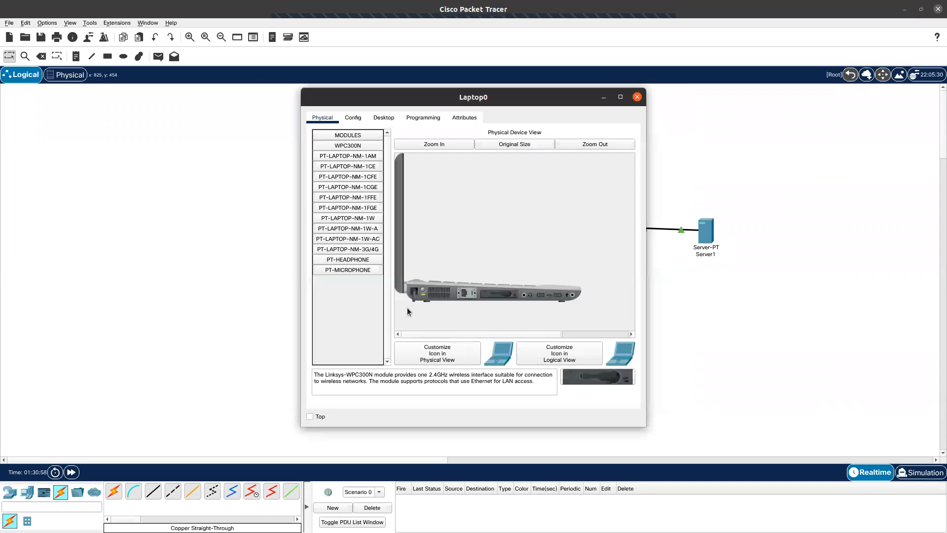
left_click(637, 97)
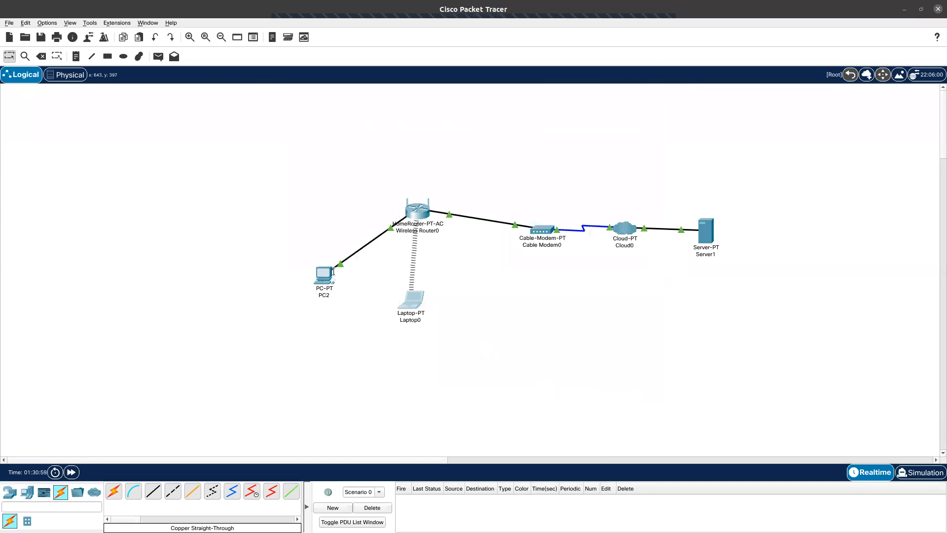
left_click(334, 271)
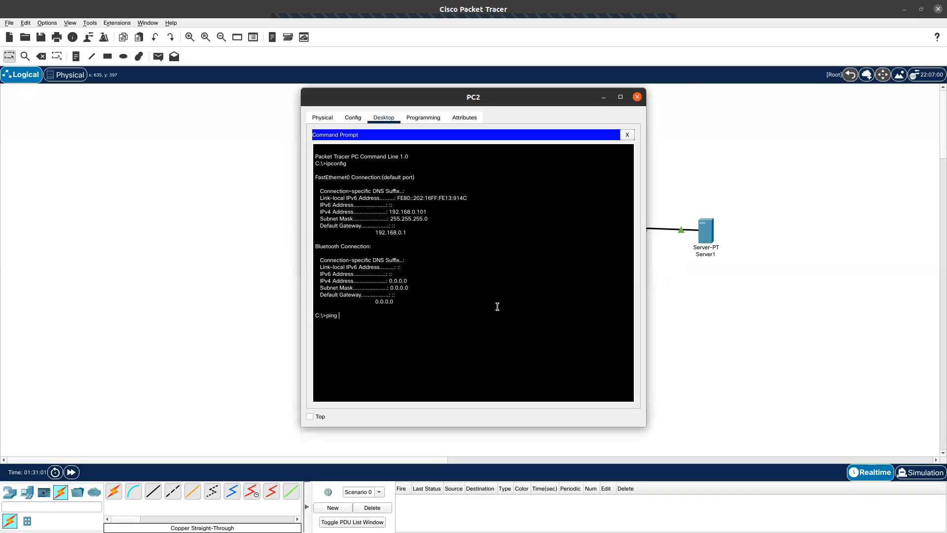
type("192.168.0.1")
key("Return")
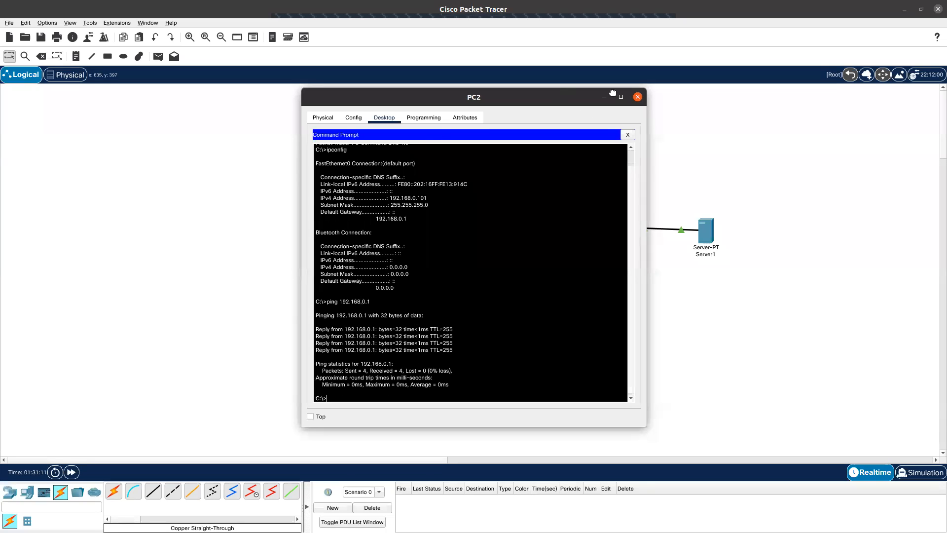
left_click_drag(561, 96, 837, 111)
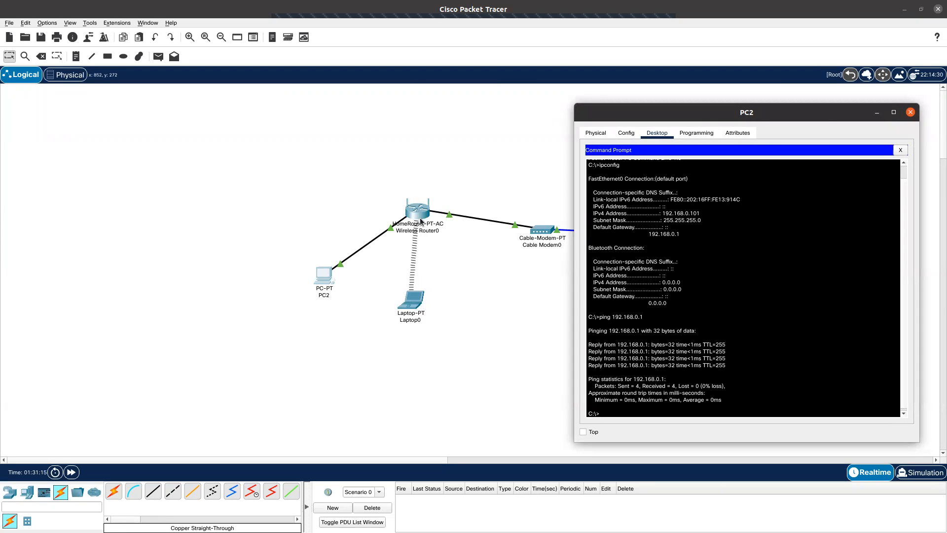
Move the PC2 window aside and read Step 4 of the lab PDF in Chromium, on configuring the Internet cloud
left_click_drag(690, 113, 526, 94)
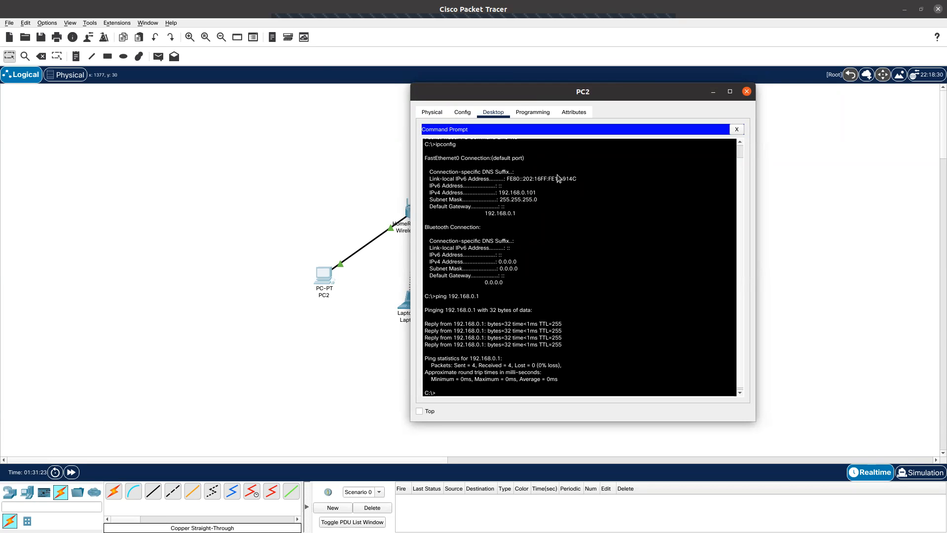
key("alt+Tab")
scroll(586, 338, "down", 5)
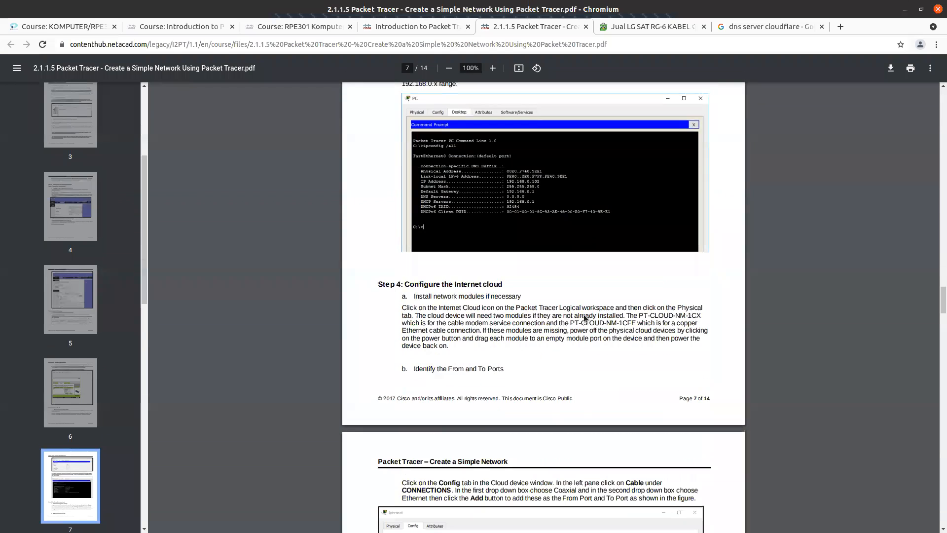
scroll(500, 316, "down", 3)
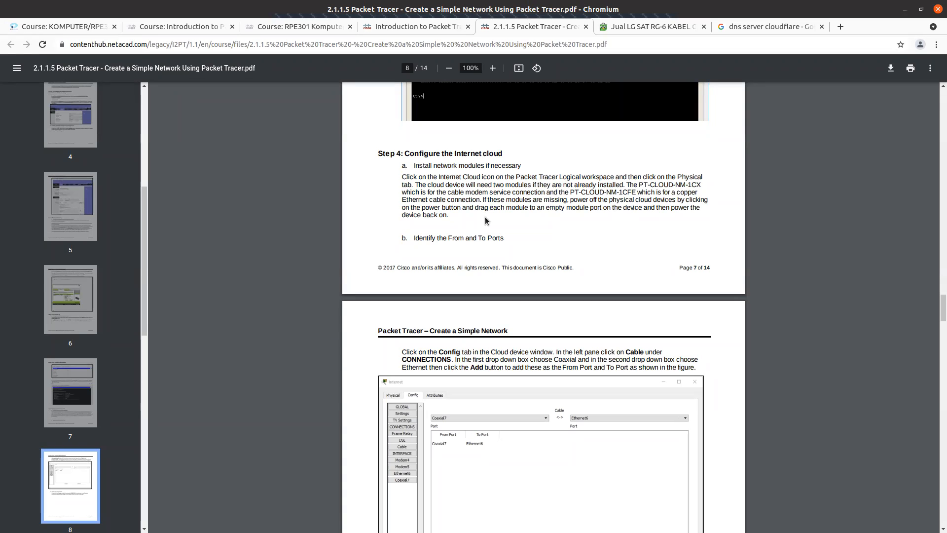
Return to Packet Tracer and set the provider network of Cloud0's Ethernet6 interface to Cable
key("alt+Tab")
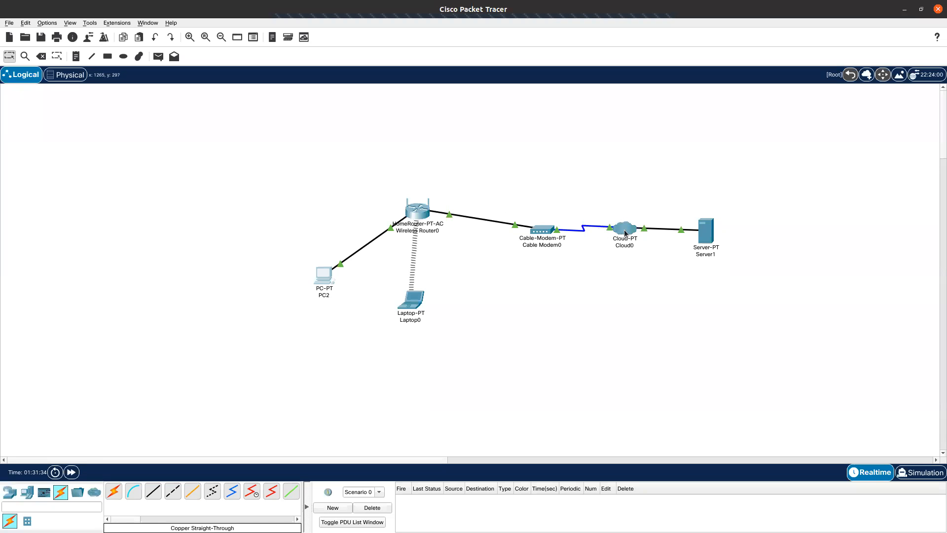
left_click(621, 231)
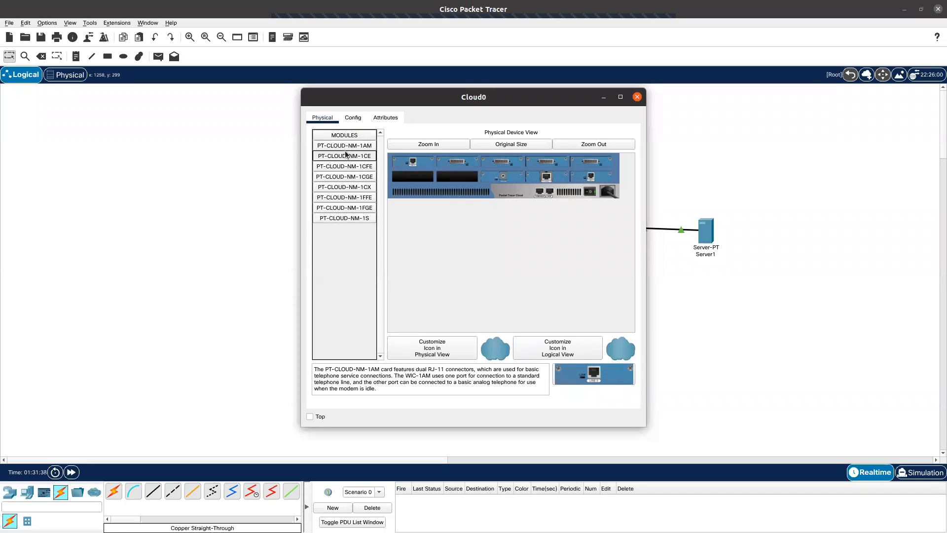
left_click(345, 120)
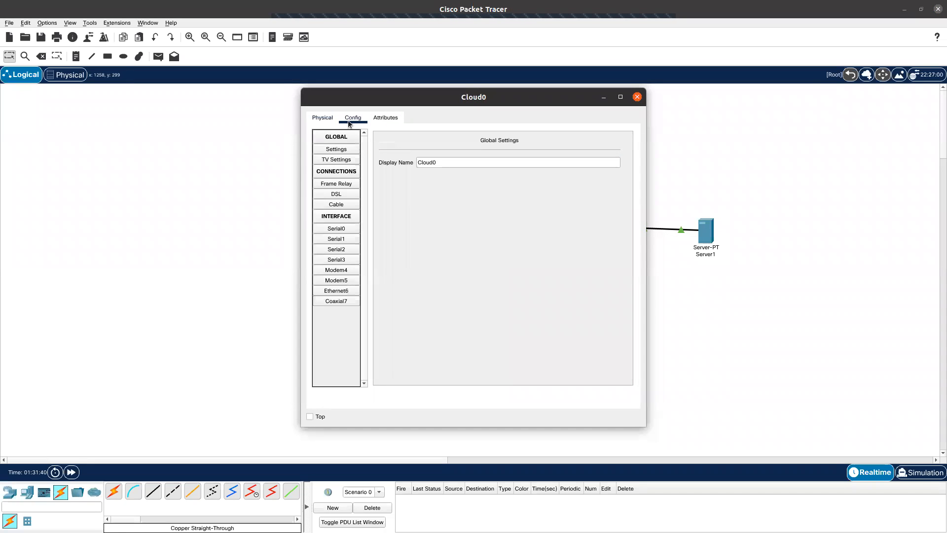
left_click(345, 203)
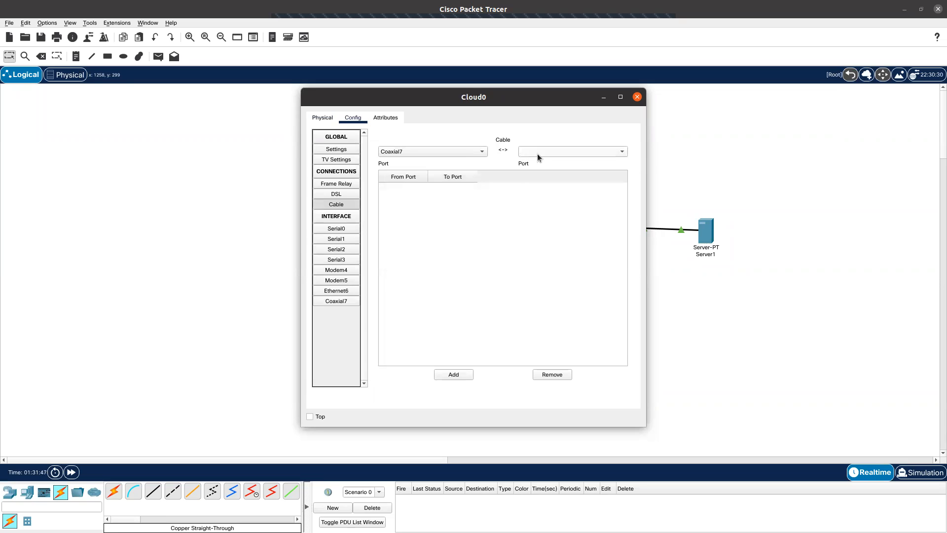
left_click(339, 292)
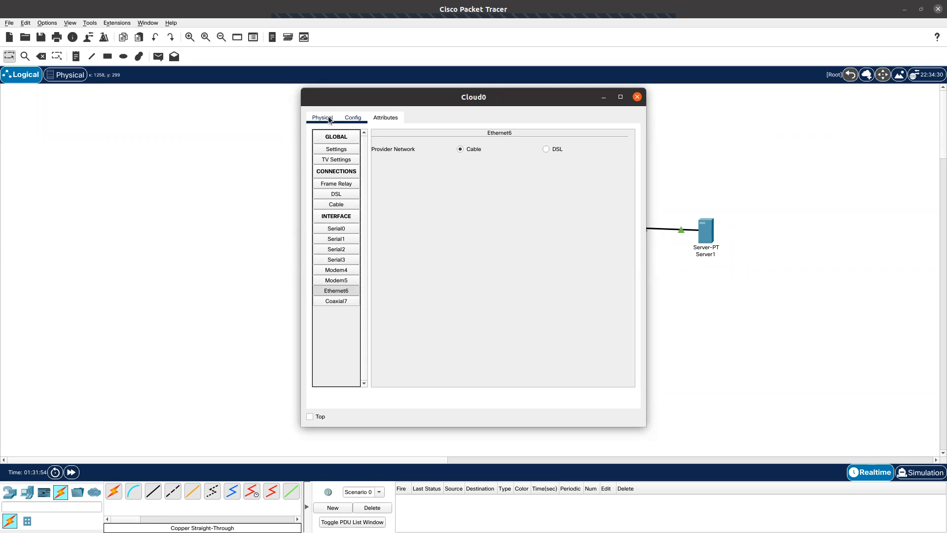
Add a cable connection from port Coaxial7 to port Ethernet6 in Cloud0 and close its window
left_click(348, 204)
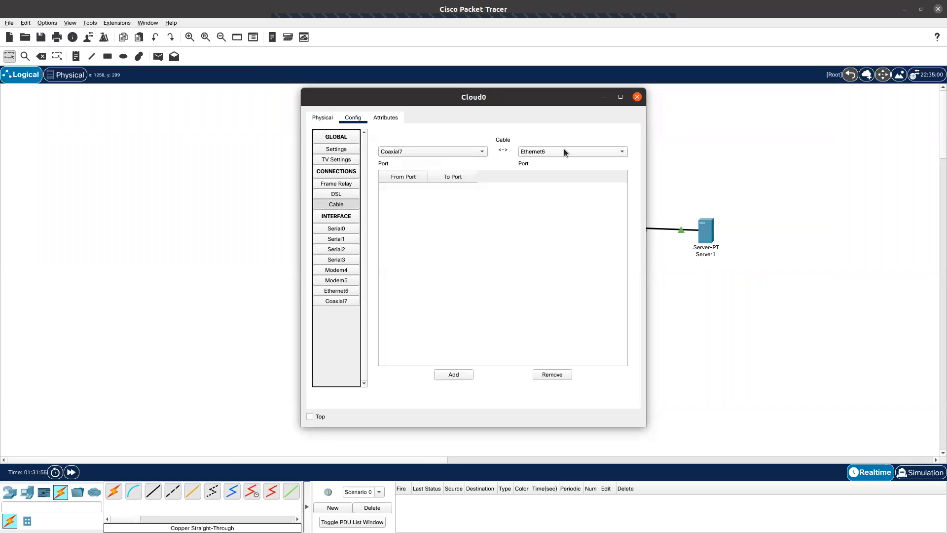
left_click(452, 375)
left_click(637, 97)
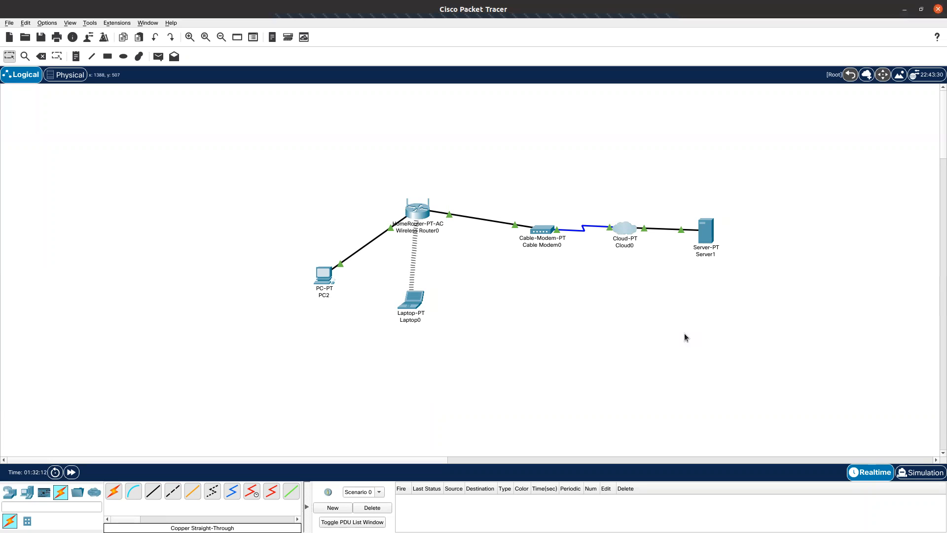
Review the rest of Step 4 in the lab PDF and read Step 5's DHCP settings for the Cisco.com server
key("alt+Tab")
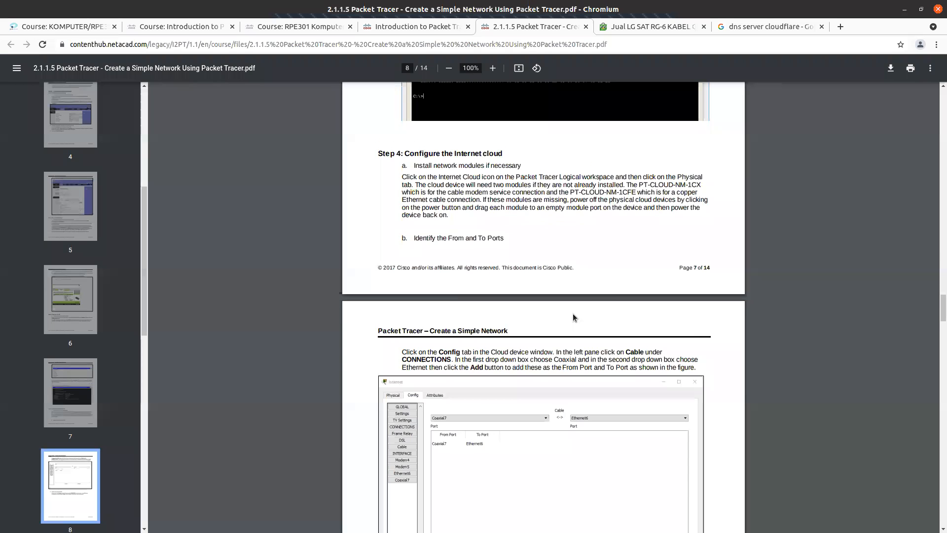
scroll(548, 336, "down", 1)
scroll(547, 333, "down", 1)
left_click_drag(482, 144, 529, 151)
left_click(506, 298)
scroll(506, 298, "down", 2)
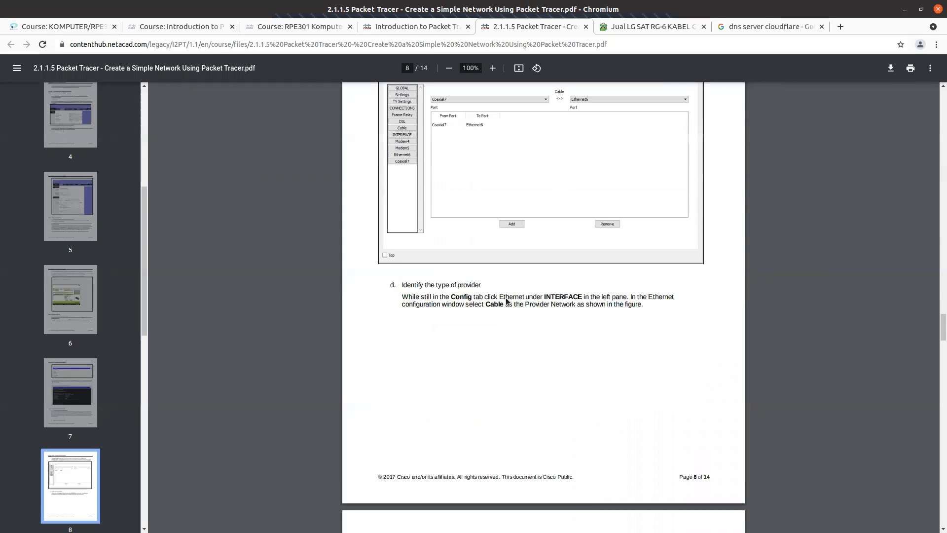
scroll(506, 299, "down", 8)
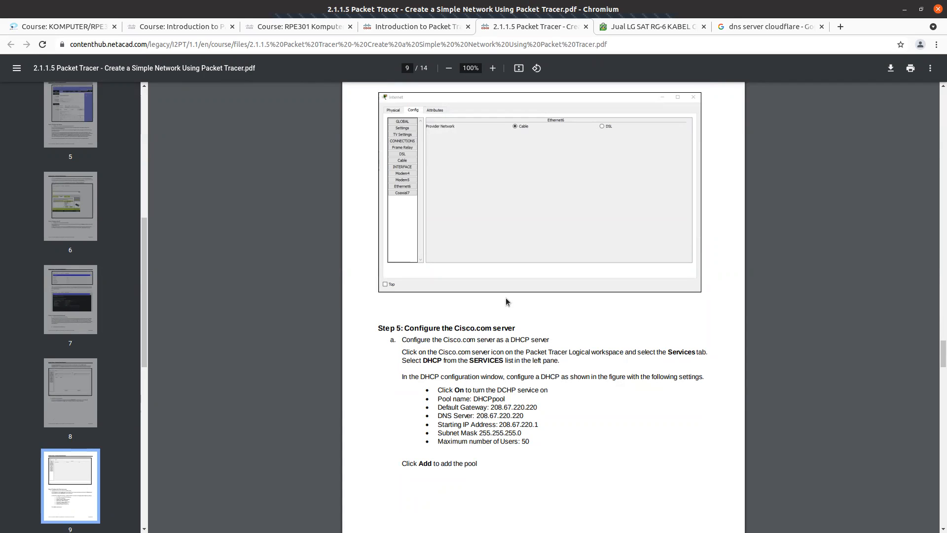
scroll(504, 300, "down", 3)
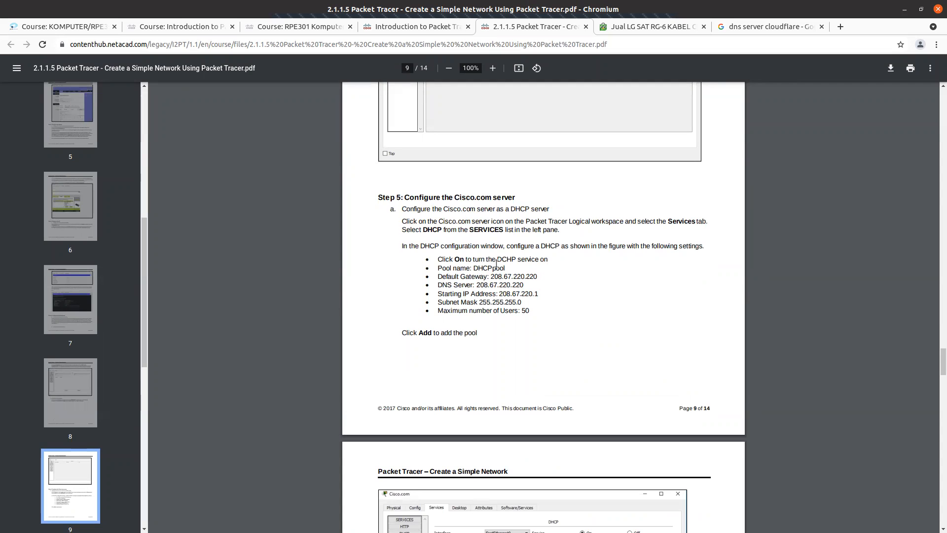
scroll(497, 263, "down", 2)
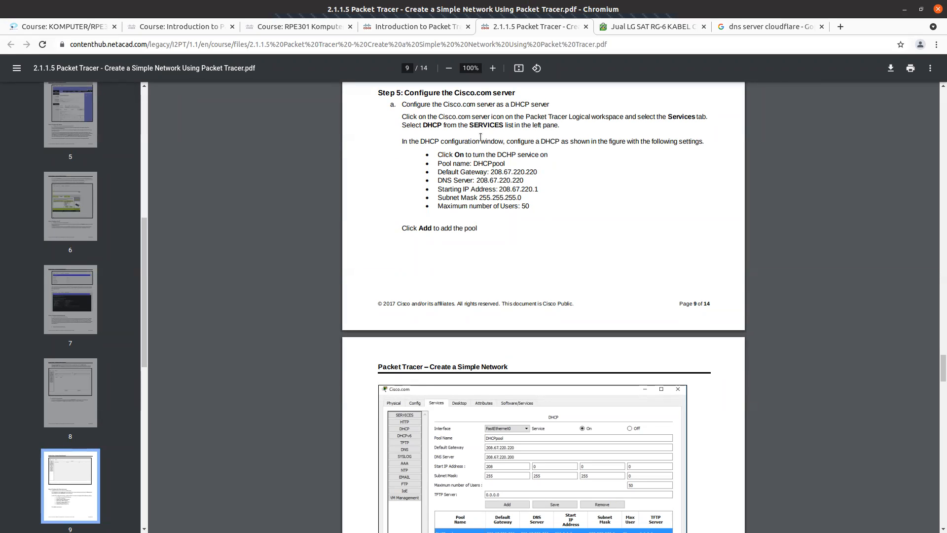
Return to Packet Tracer and turn on the DHCP service of Server1 for the FastEthernet0 interface
key("alt+Tab")
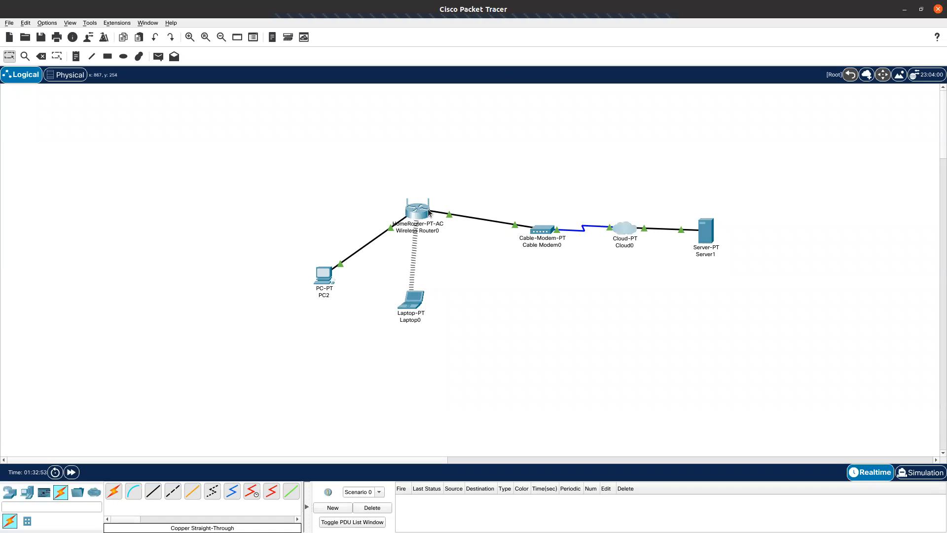
mouse_move(429, 212)
left_click(706, 230)
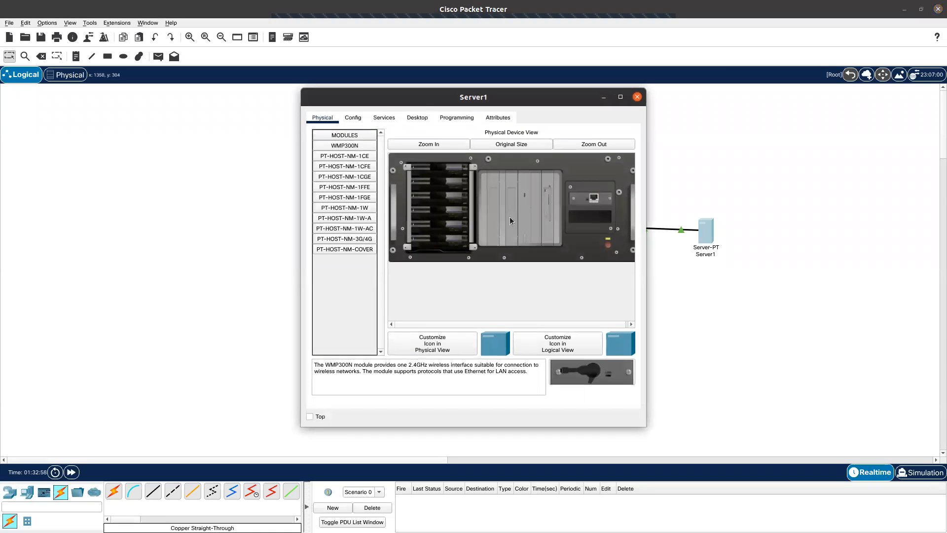
left_click(366, 114)
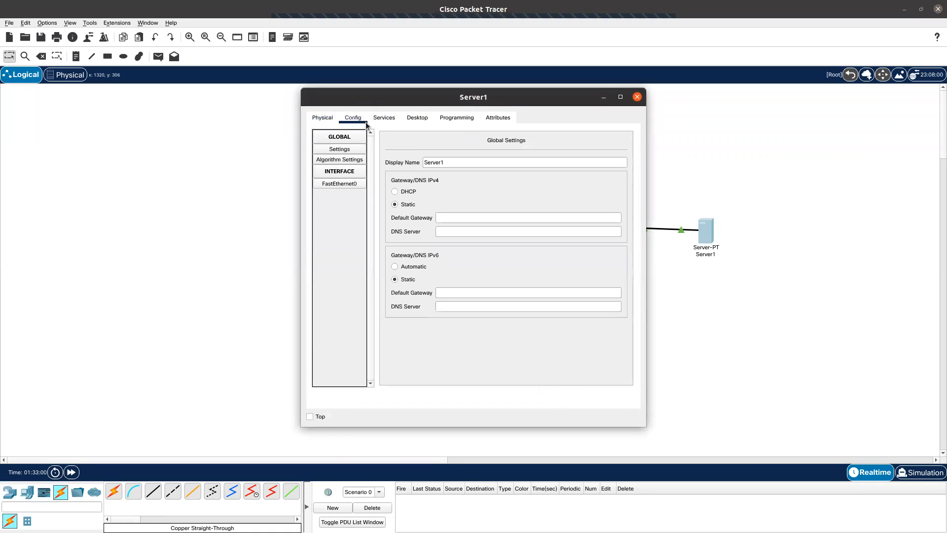
left_click(384, 118)
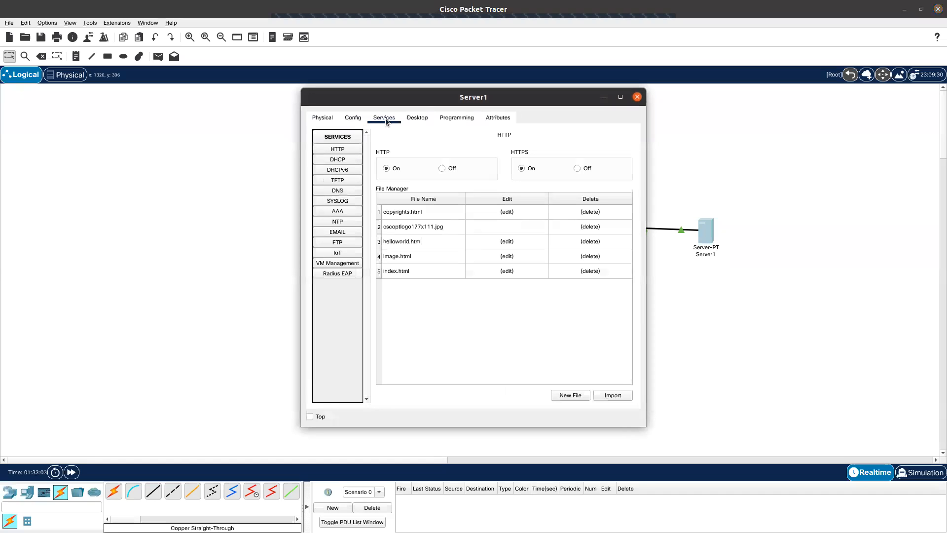
left_click(344, 160)
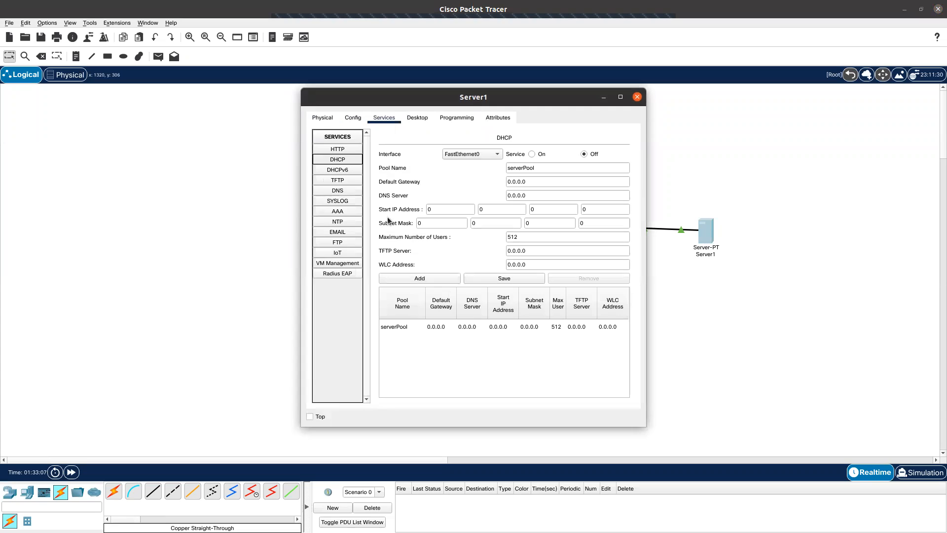
left_click(532, 154)
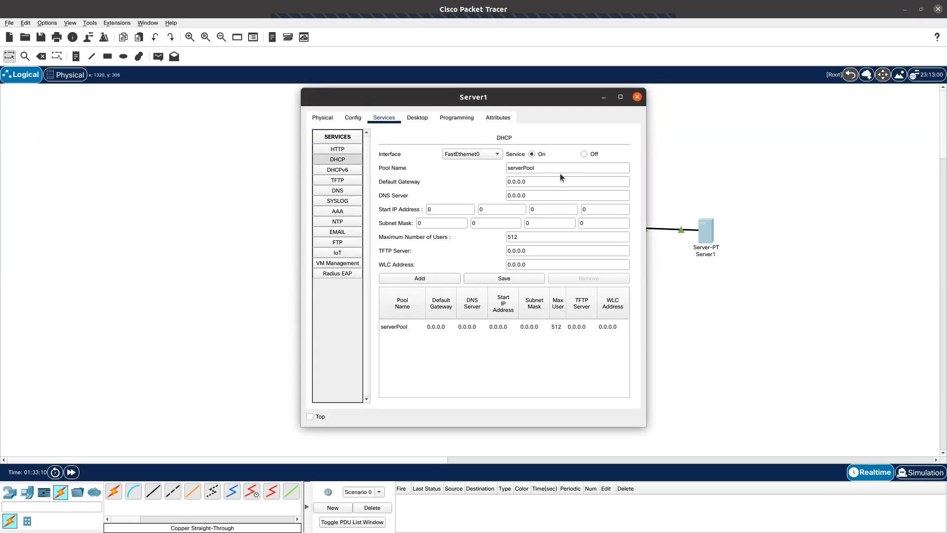
Check the pool name in the lab PDF and copy the default gateway 208.67.220.220 from it into Server1's DHCP pool
key("alt+Tab")
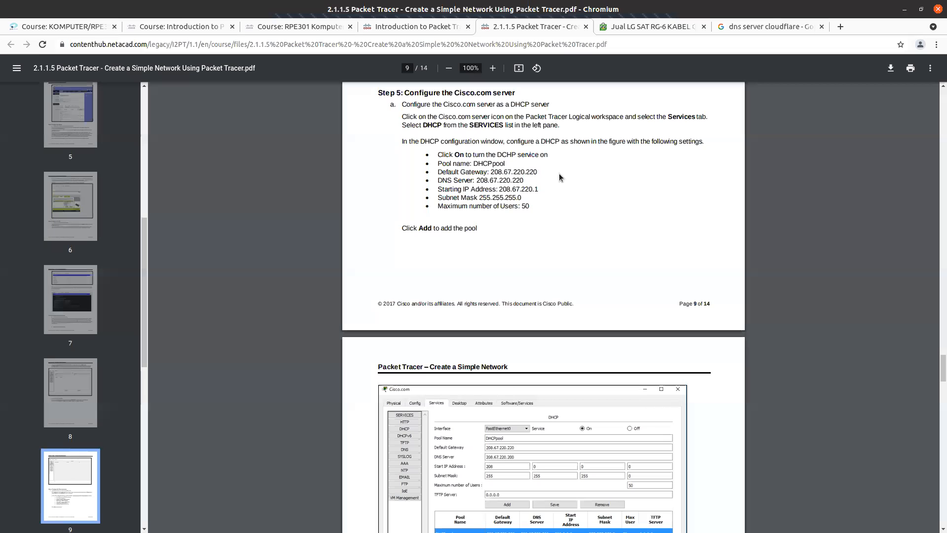
double_click(493, 163)
key("alt+Tab")
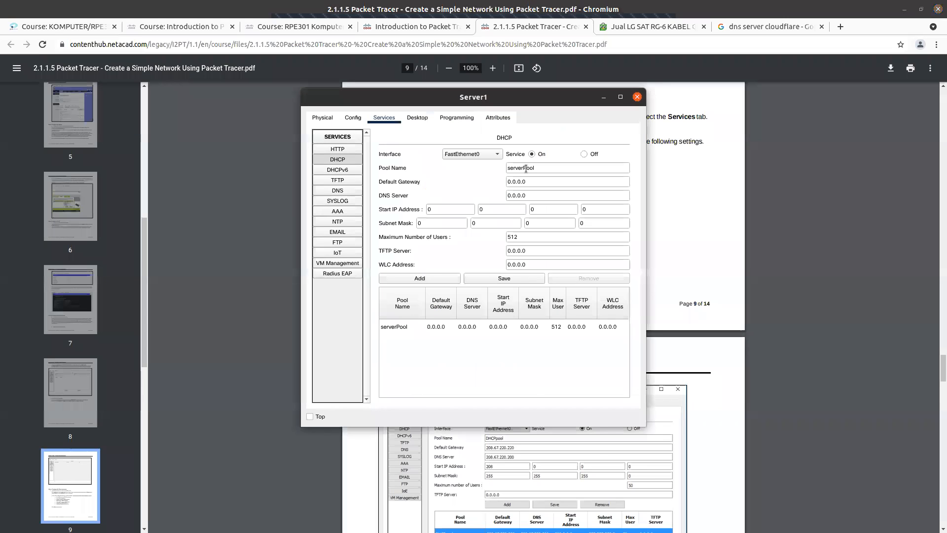
key("alt+Tab")
left_click(530, 172)
left_click_drag(537, 172, 490, 172)
right_click(505, 171)
left_click(517, 180)
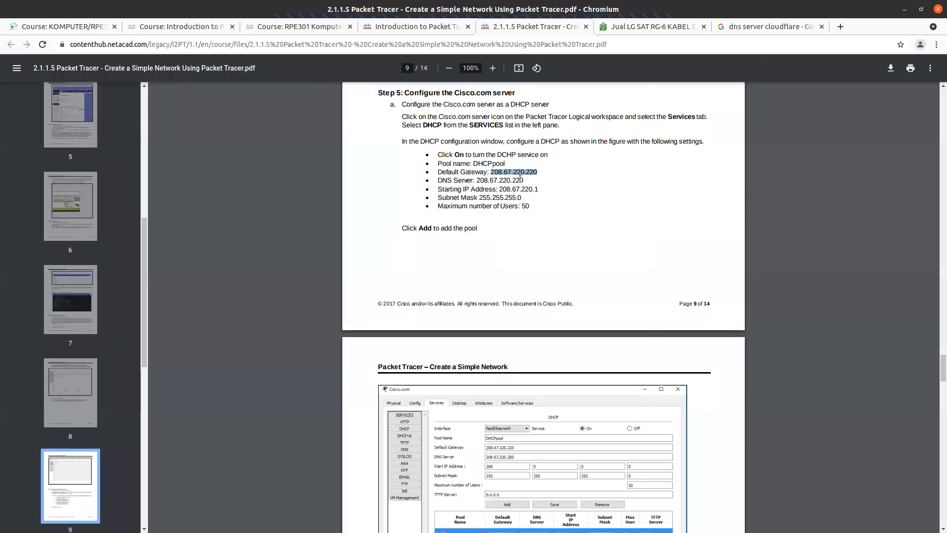
key("alt+Tab")
double_click(527, 182)
key("ctrl+v")
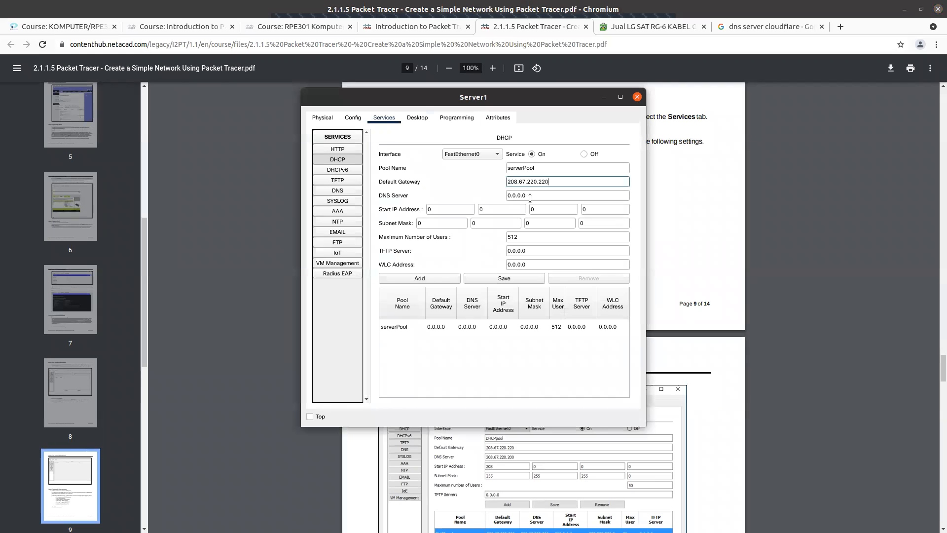
Check the DNS server address in the lab PDF and paste 208.67.220.220 as the DHCP pool's DNS server
key("alt+Tab")
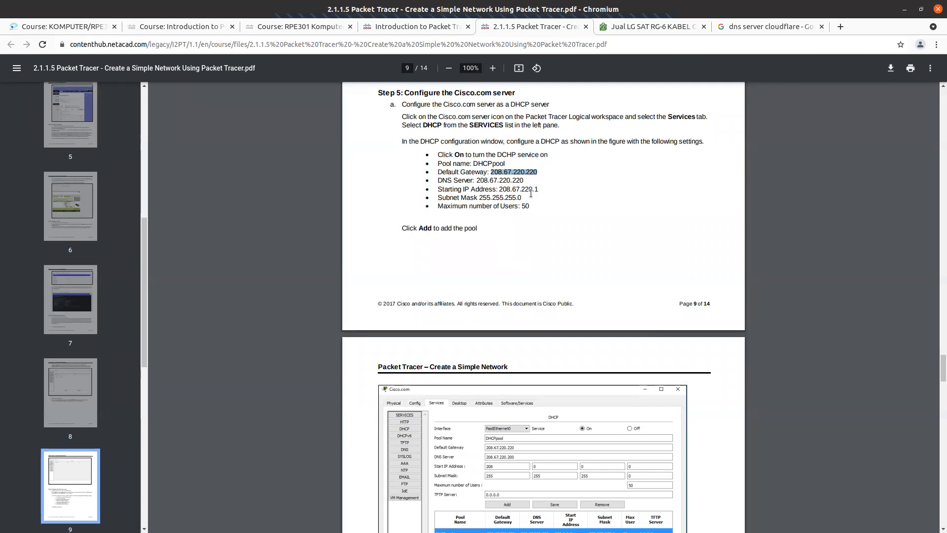
key("alt+Tab")
double_click(525, 195)
right_click(525, 195)
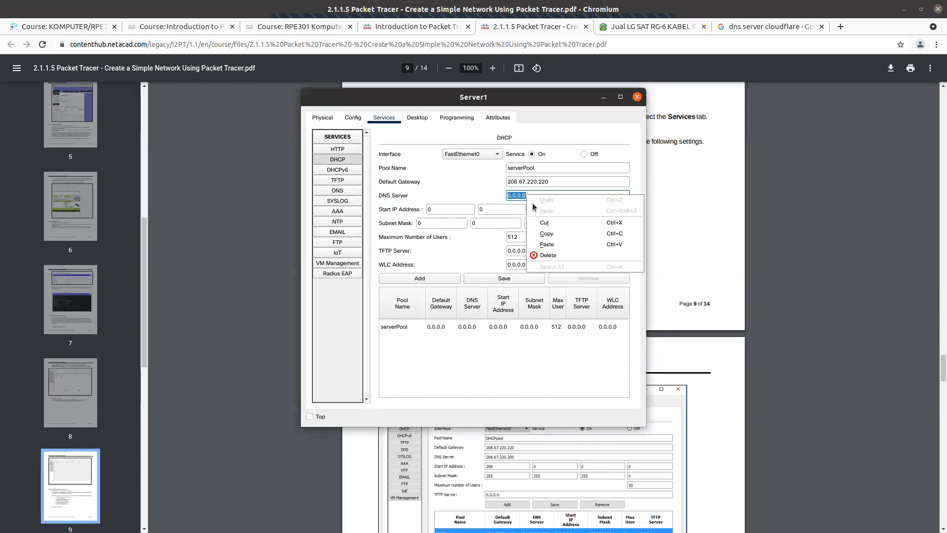
left_click(552, 240)
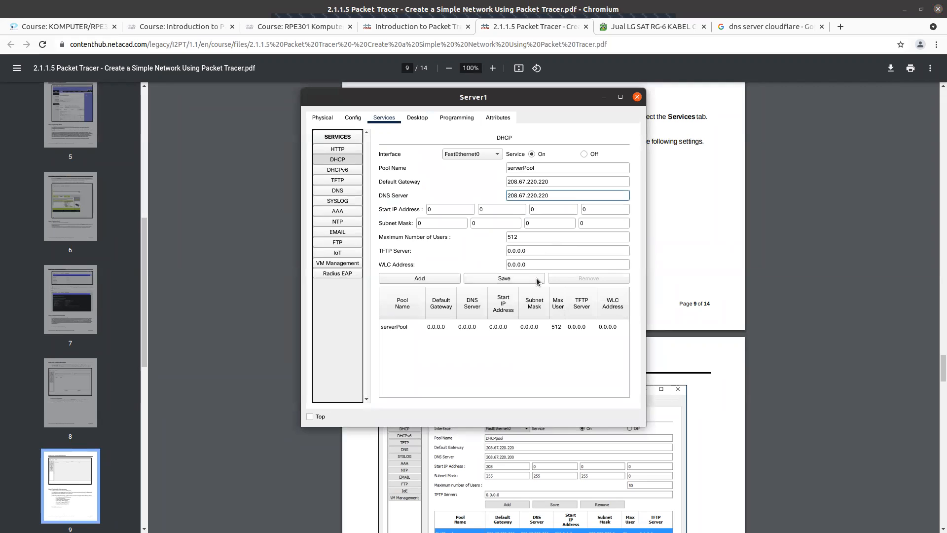
Check the starting address in the lab PDF and set the DHCP pool's start IP address to 208.67.220.1
key("alt+Tab")
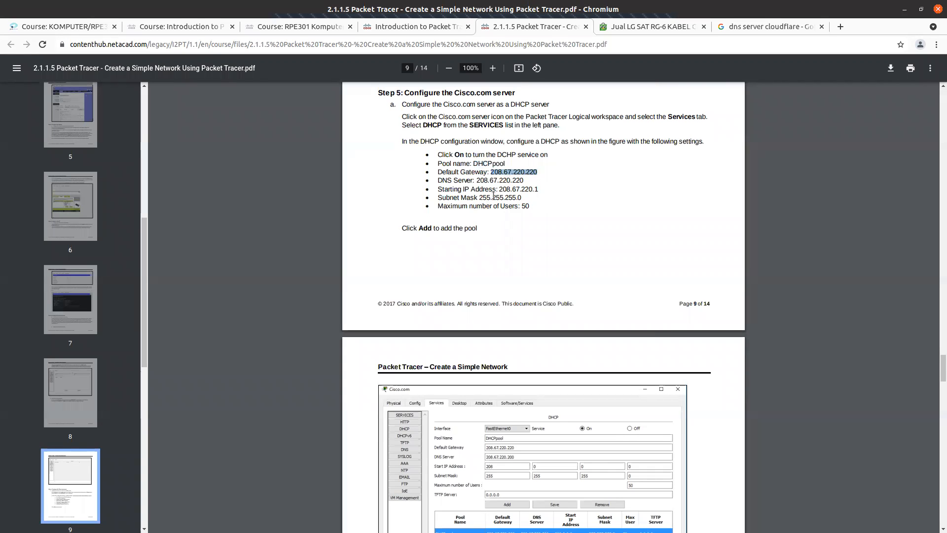
key("alt+Tab")
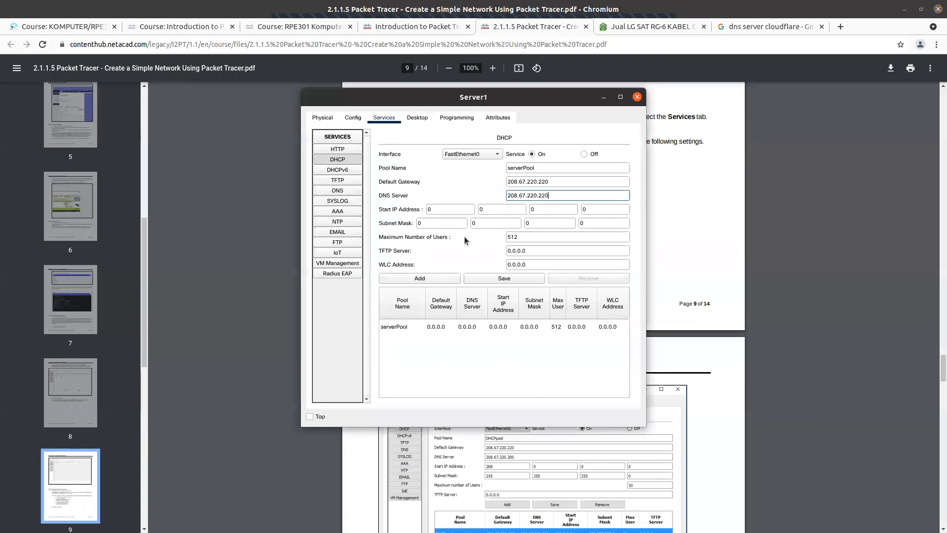
double_click(447, 210)
type("208")
key("Tab")
type("67")
key("Tab")
type("22")
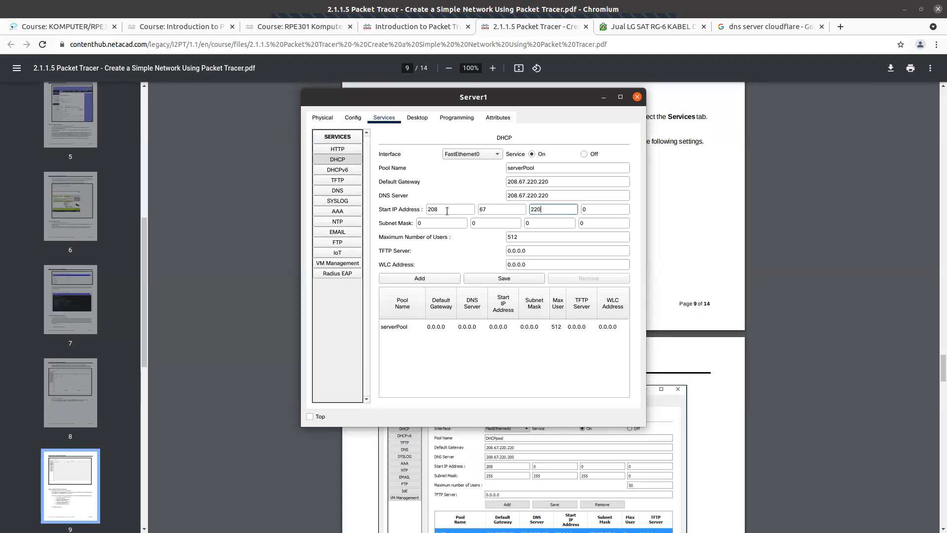
key("Tab")
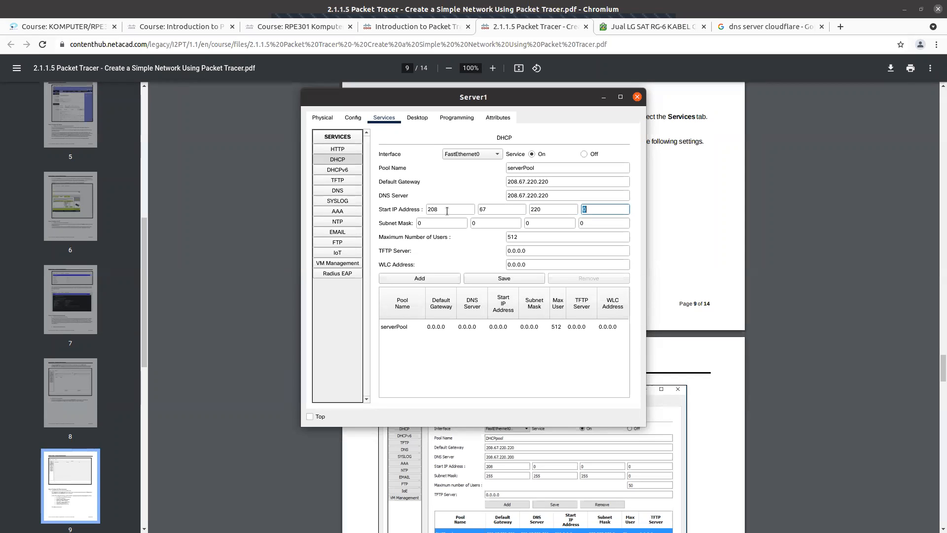
key("alt+Tab")
key("alt+Tab")
type("1")
Set the subnet mask of Server1's DHCP pool to 255.255.255.0
key("Tab")
type("255")
key("Tab")
type("255")
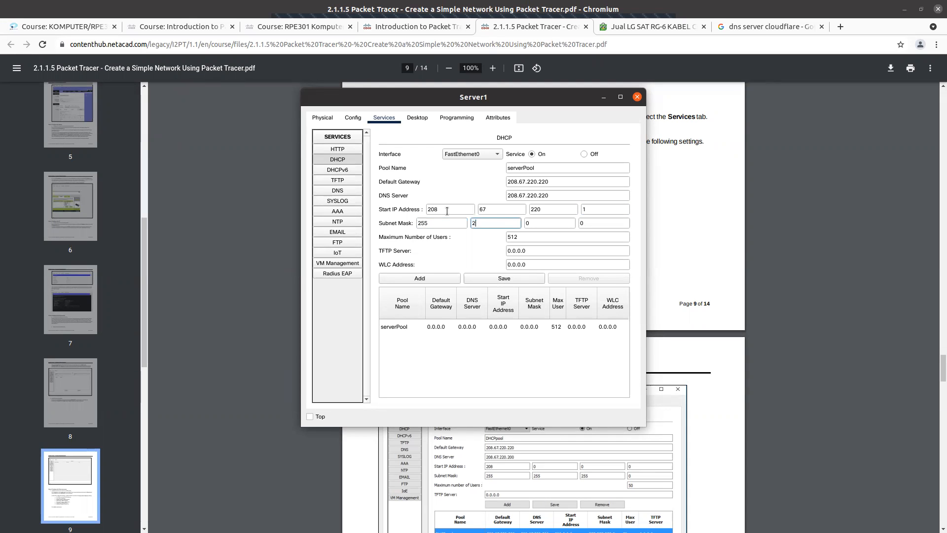
key("Tab")
type("255")
key("Tab")
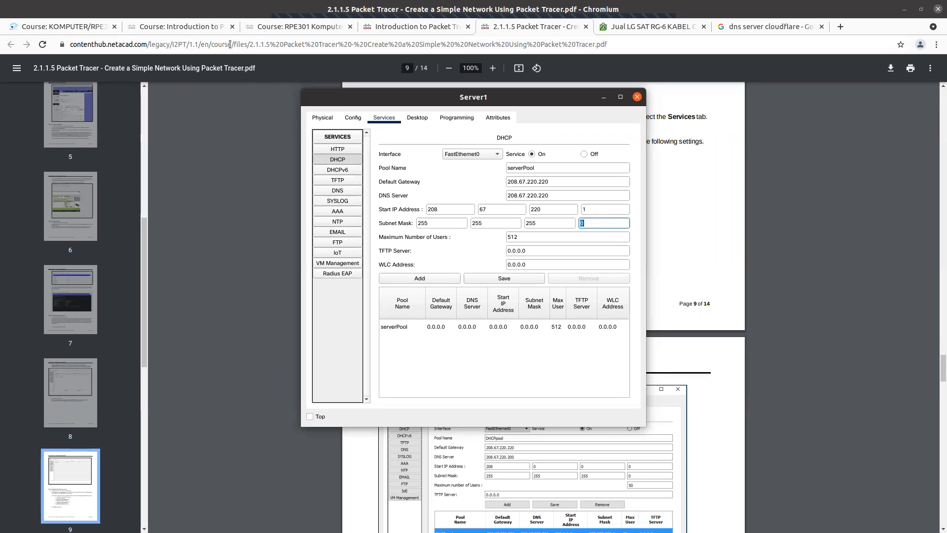
Copy the maximum number of users, 50, from the lab PDF into Server1's DHCP pool and save serverPool
left_click(263, 27)
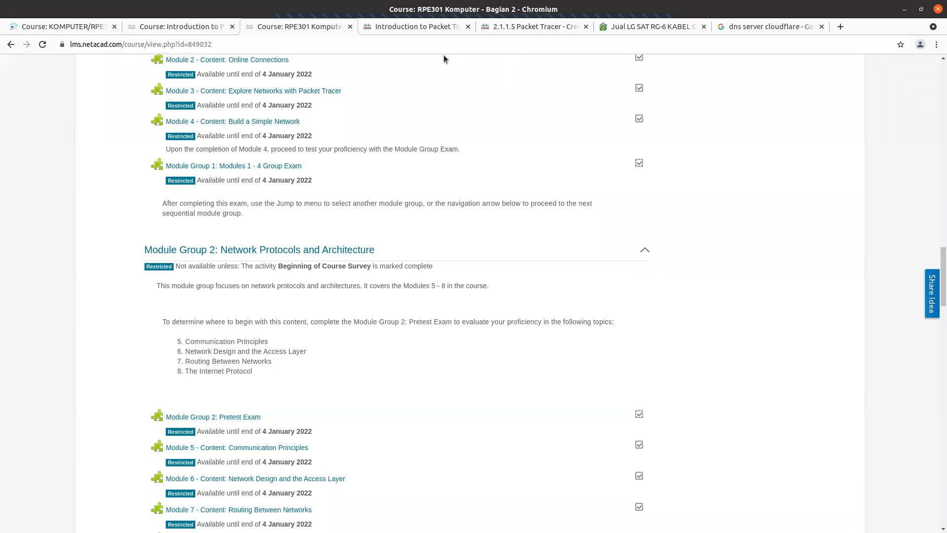
left_click(561, 28)
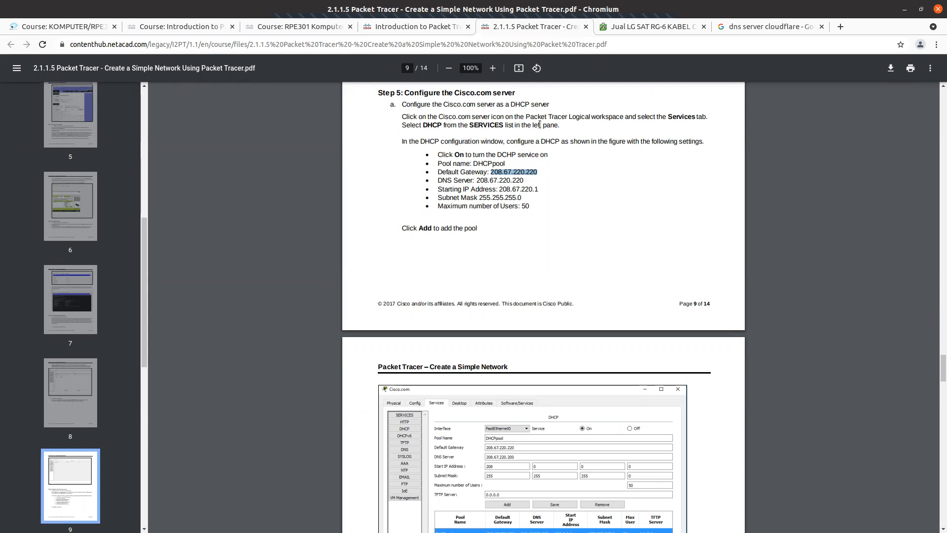
double_click(526, 206)
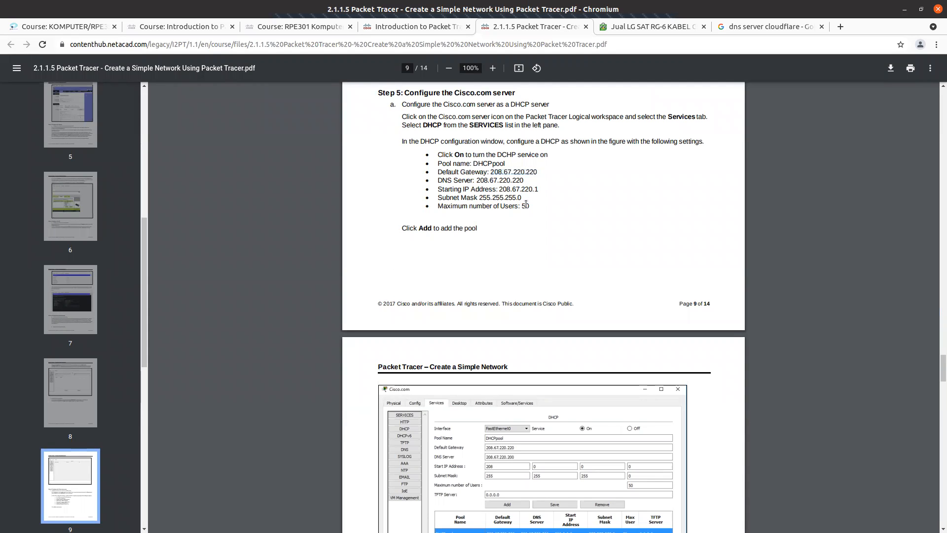
key("alt+Tab")
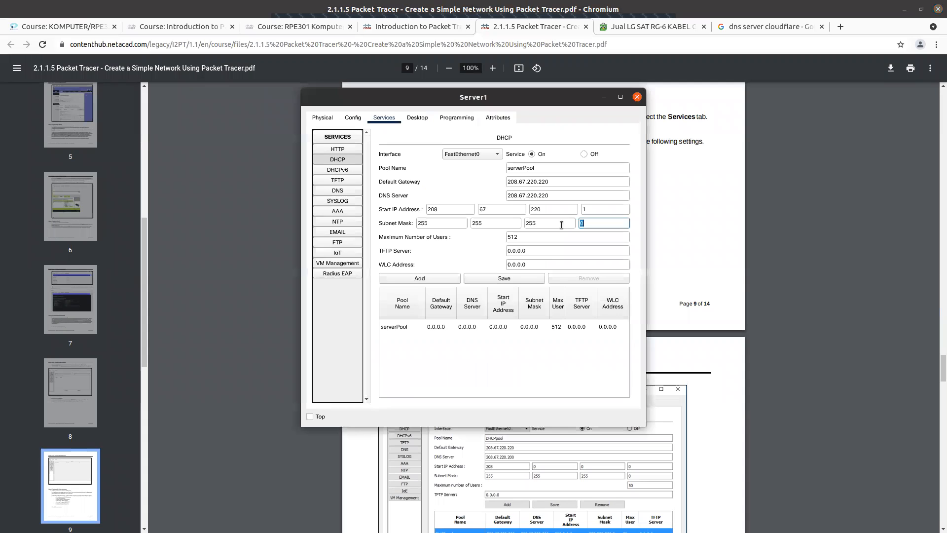
double_click(520, 242)
key("ctrl+v")
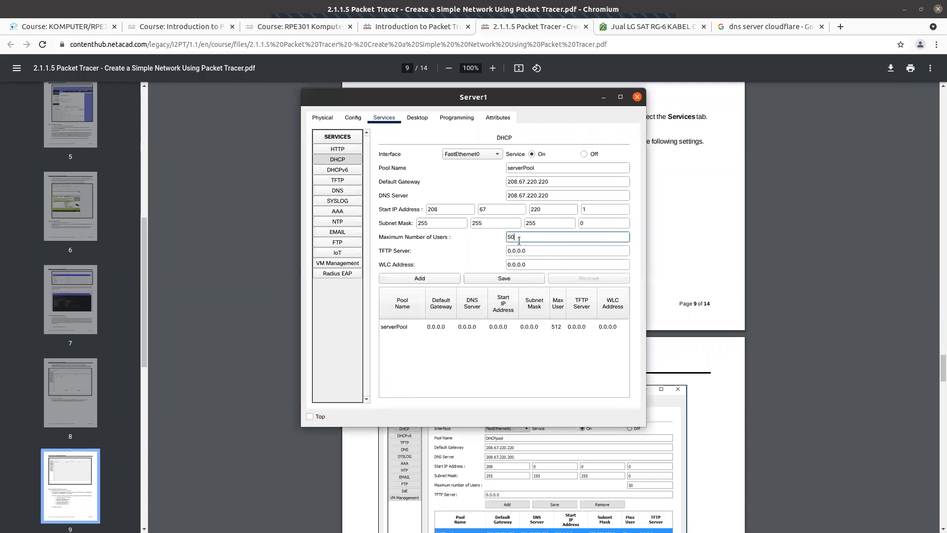
left_click(532, 279)
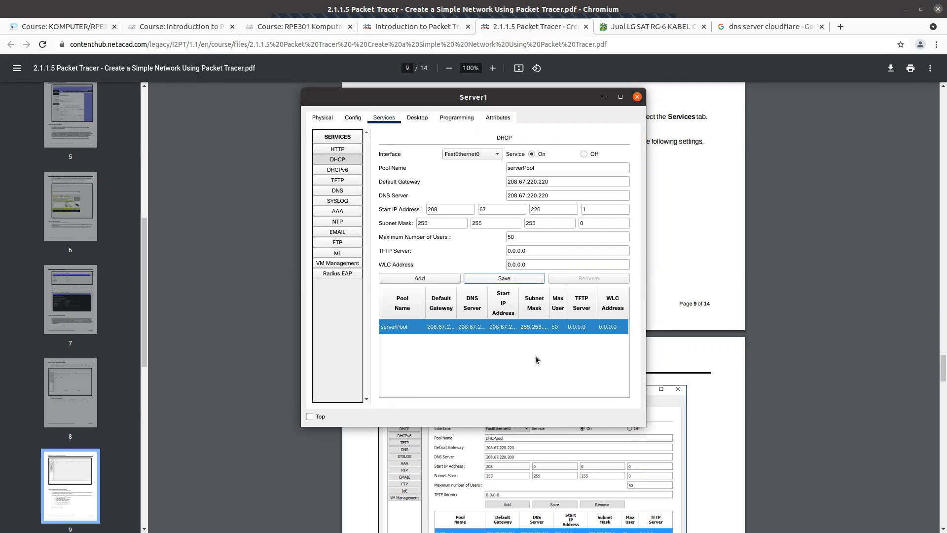
Check the DNS service settings in the lab PDF, turn on Server1's DNS service and enter cisco.com as the record name
key("alt+Tab")
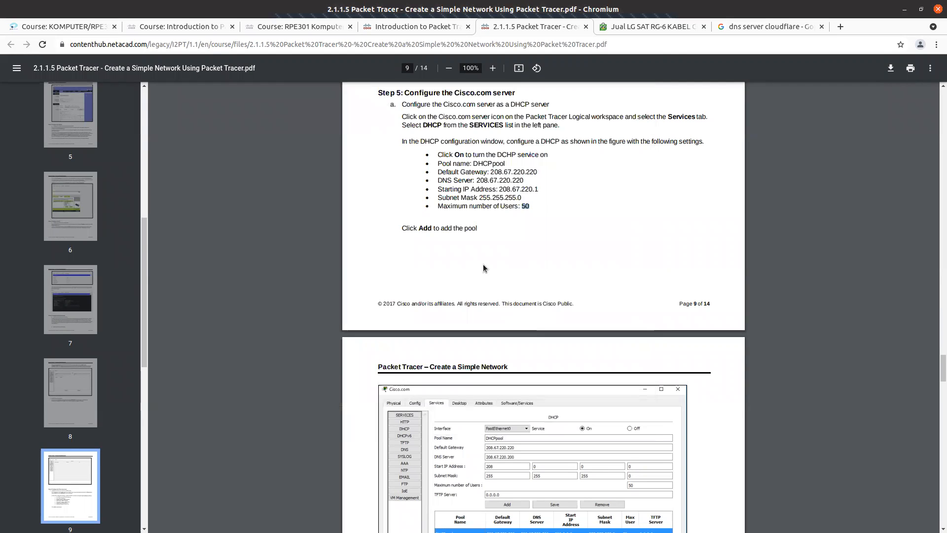
scroll(489, 276, "down", 3)
scroll(490, 277, "down", 3)
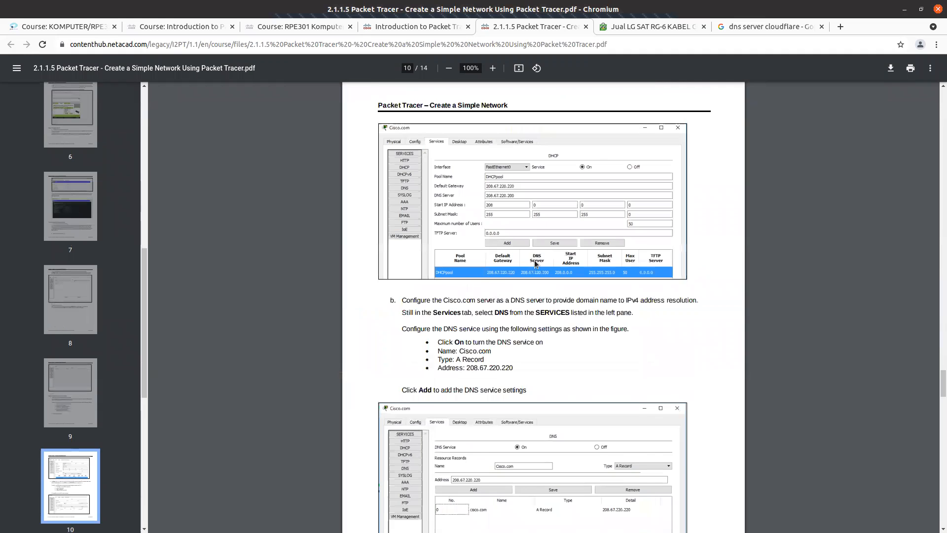
scroll(523, 254, "down", 2)
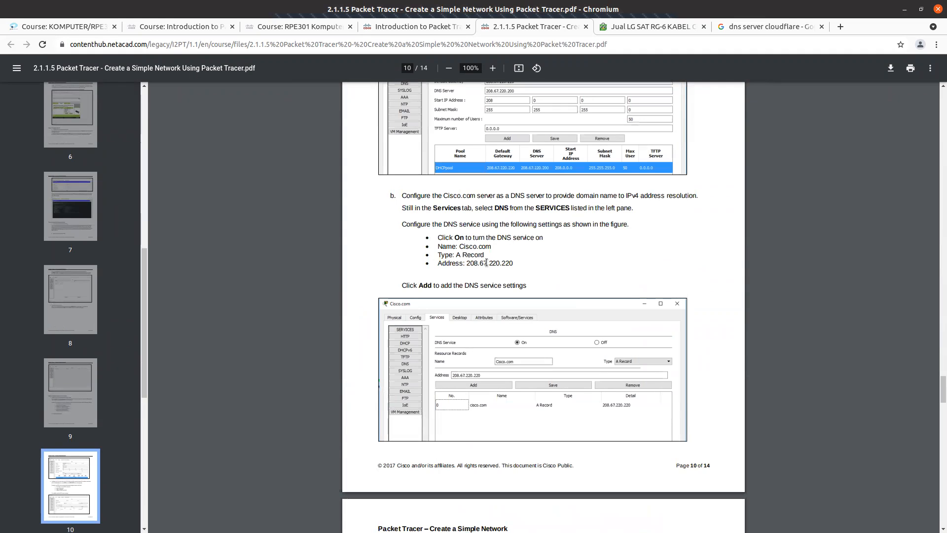
key("alt+Tab")
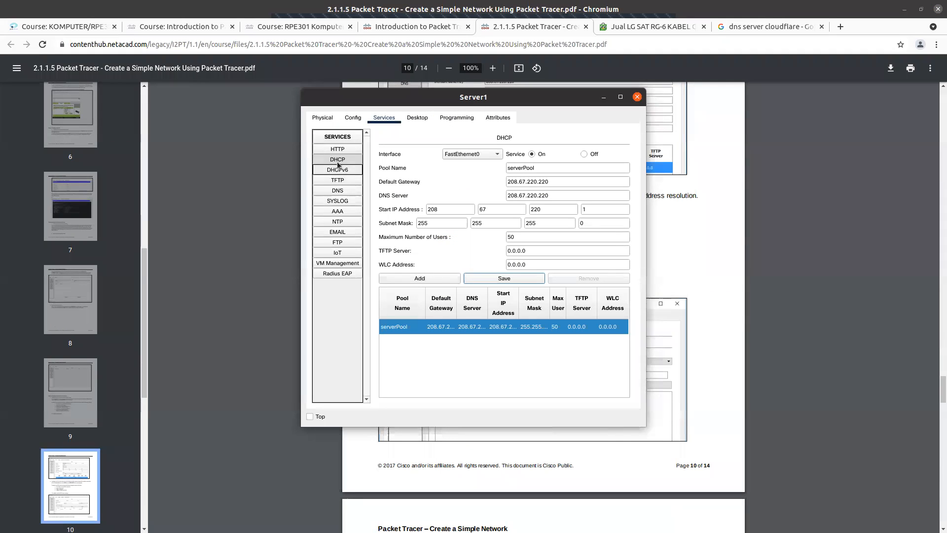
left_click(343, 190)
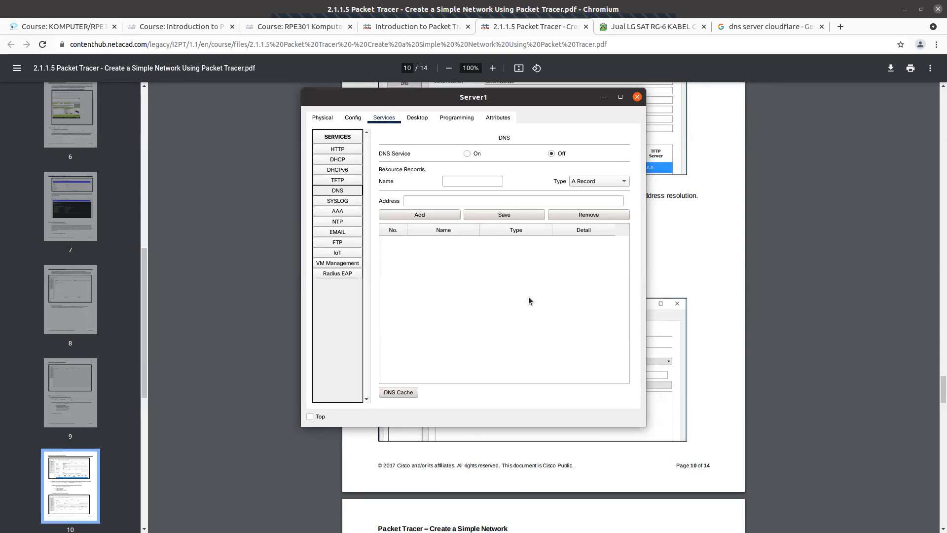
left_click(467, 154)
left_click(481, 180)
type("cisco.com")
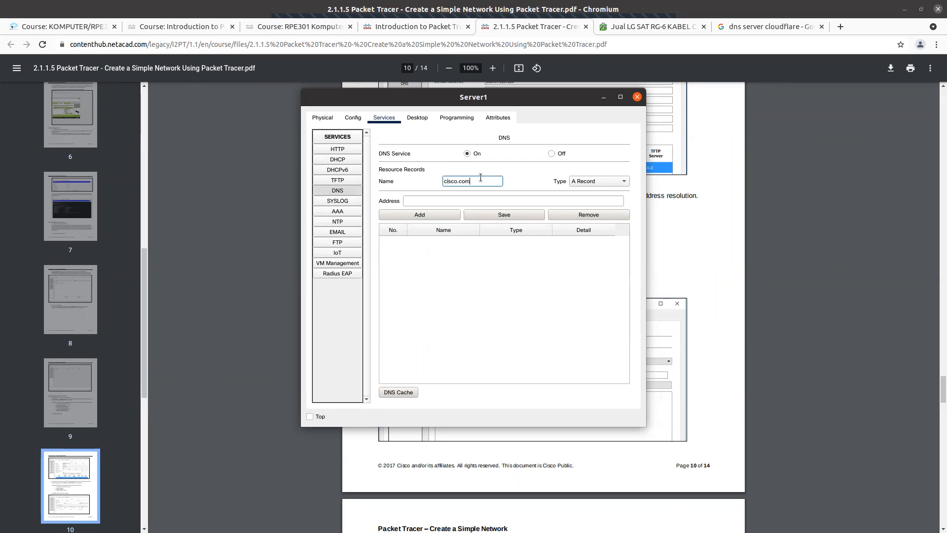
key("BackSpace")
key("BackSpace")
key("BackSpace")
key("BackSpace")
key("BackSpace")
key("BackSpace")
key("BackSpace")
key("BackSpace")
key("BackSpace")
type("siapapun.com")
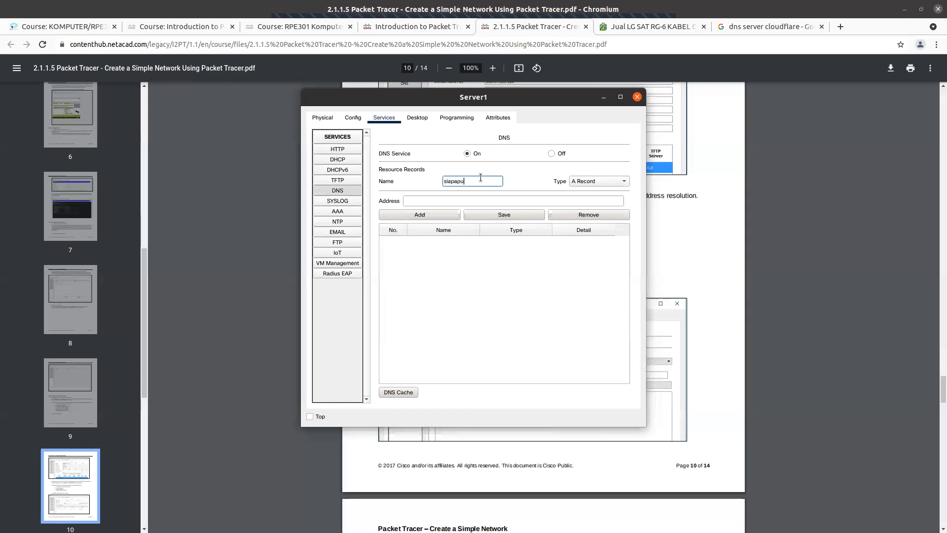
key("BackSpace")
key("BackSpace")
key("BackSpace")
key("BackSpace")
key("BackSpace")
key("BackSpace")
key("BackSpace")
key("BackSpace")
key("BackSpace")
key("BackSpace")
key("BackSpace")
key("BackSpace")
type("cisco.com")
Set the cisco.com record's address to 208.67.220.220 as given in the lab PDF and add the A record
left_click(521, 196)
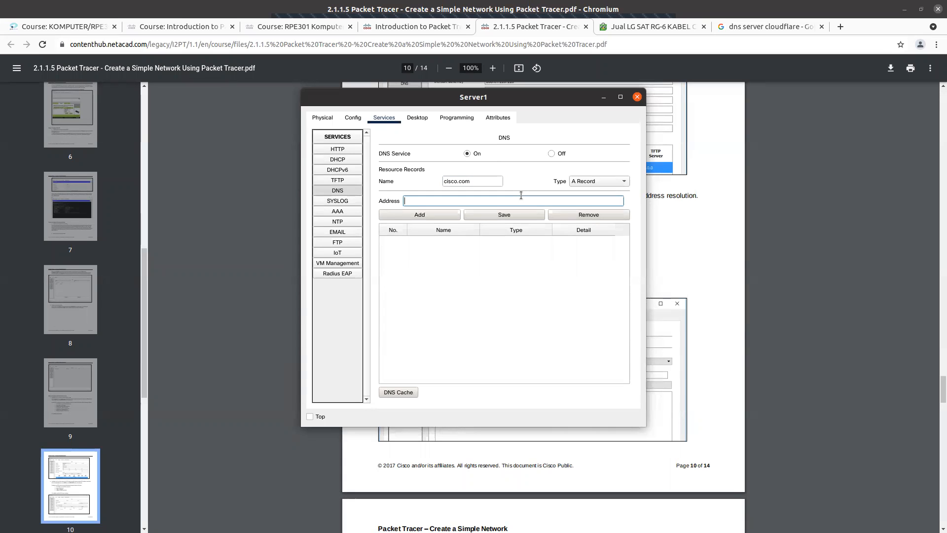
key("alt+Tab")
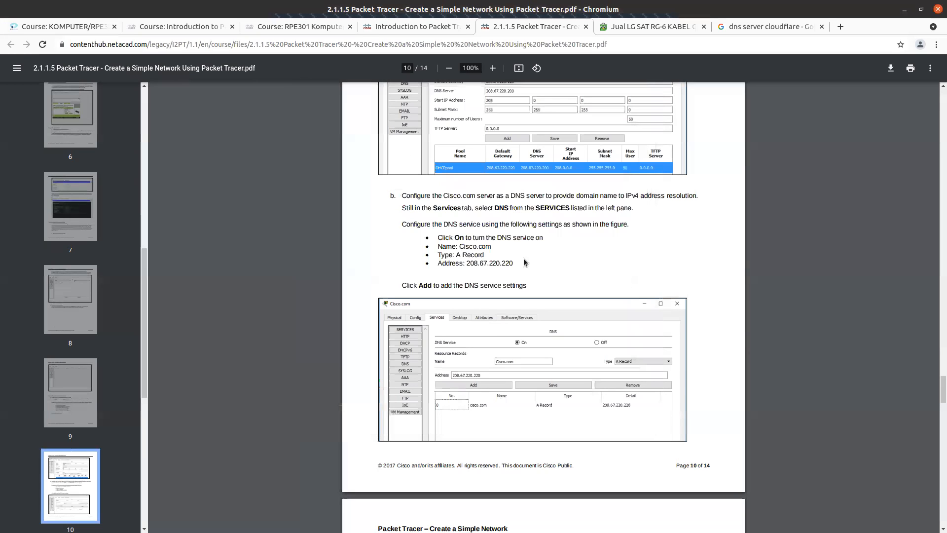
left_click_drag(466, 263, 513, 265)
key("ctrl+c")
key("alt+Tab")
type("208")
key("alt+Tab")
key("alt+Tab")
type(".67.")
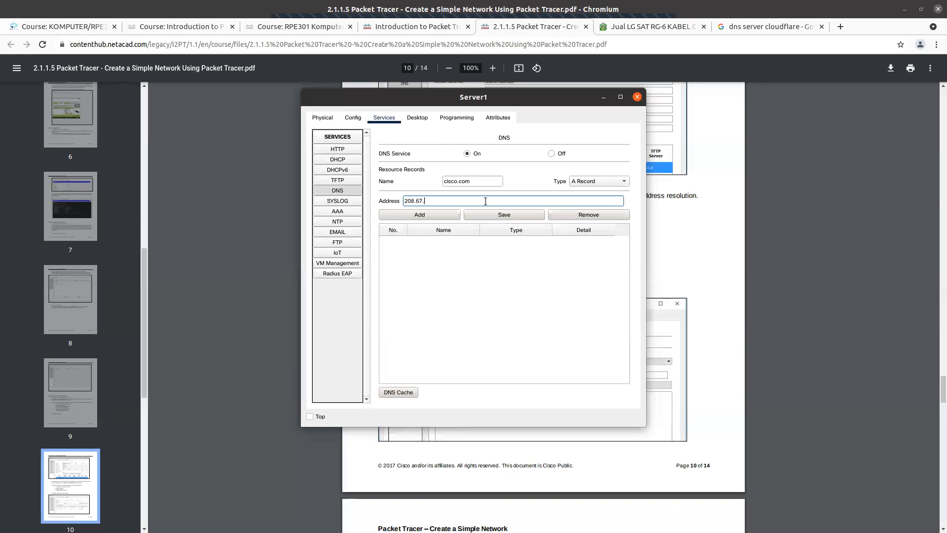
type("220.220")
left_click(442, 214)
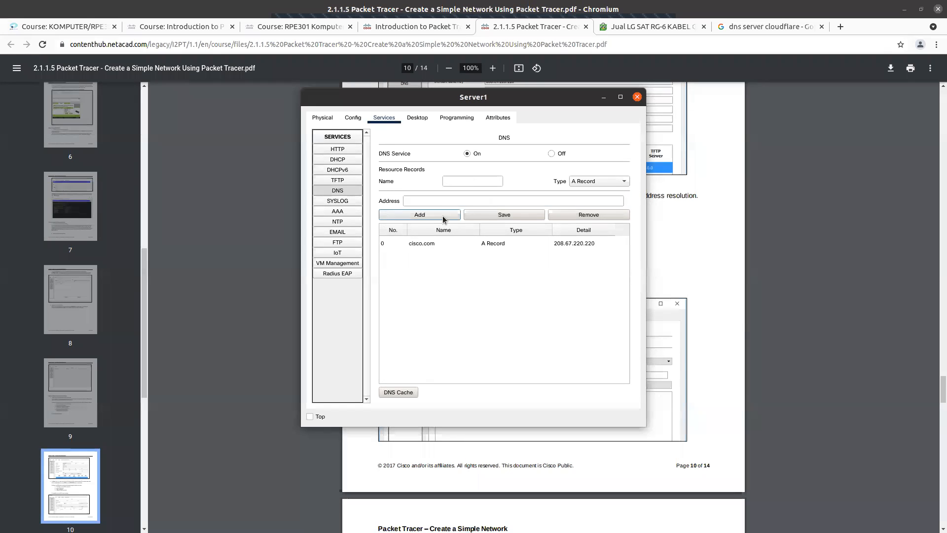
Add a second DNS A record for polibatam.com with address 206.27.220.221 and close Server1's window
left_click(487, 180)
type("polibatam.com")
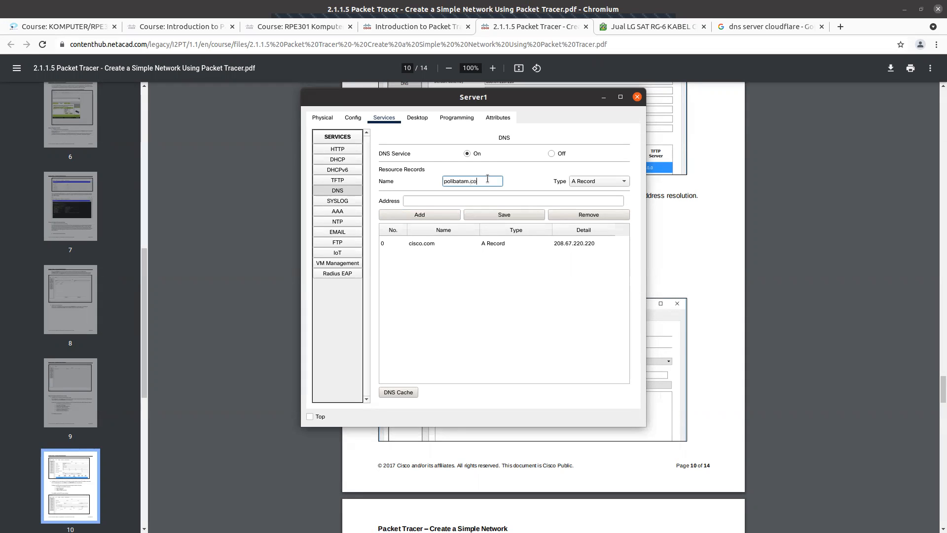
left_click(506, 201)
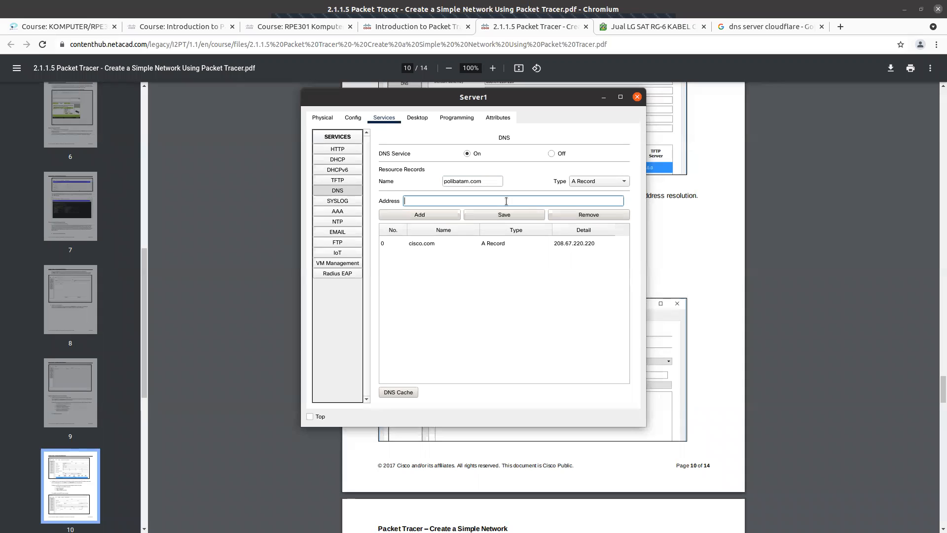
type("206.27.220.221")
left_click(412, 215)
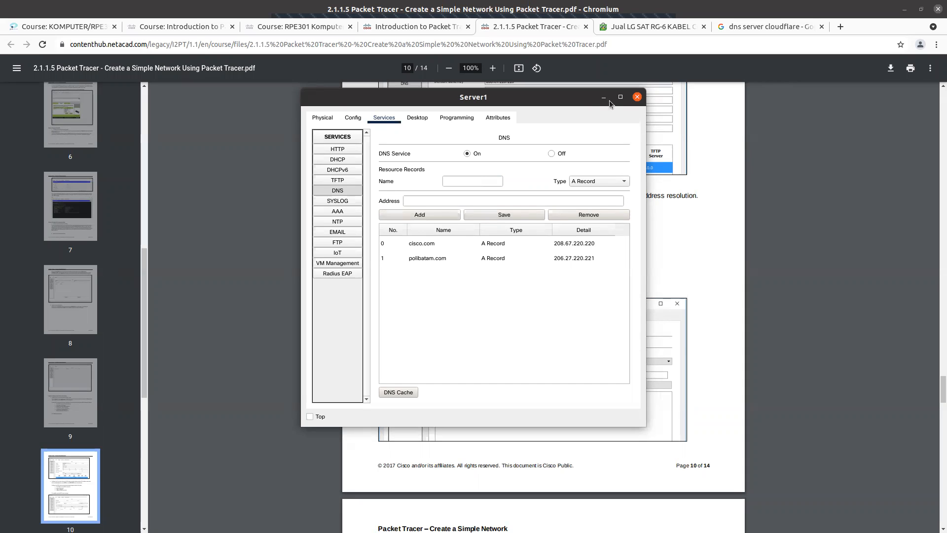
left_click(636, 98)
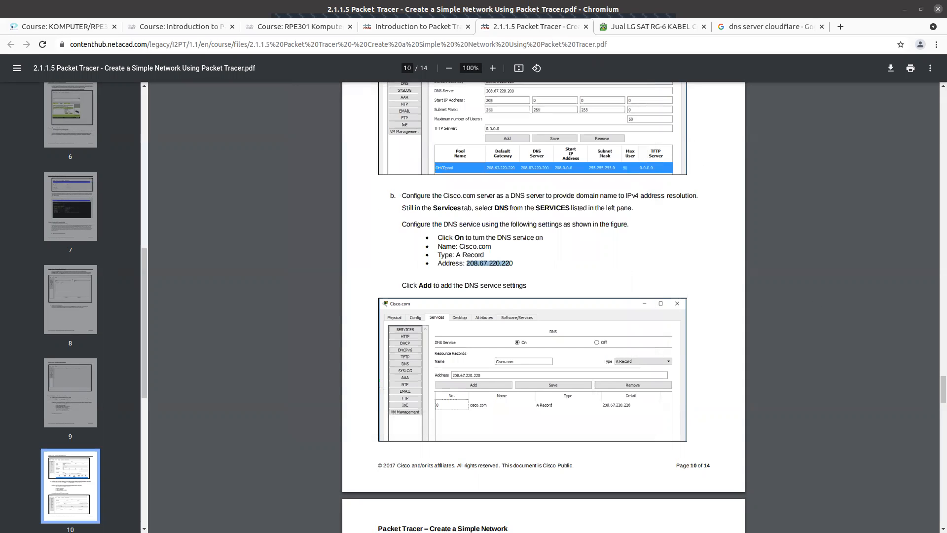
Reopen Server1 and set its global static IPv4 default gateway to 208.67.220.1, copied from the lab PDF
key("alt+Tab")
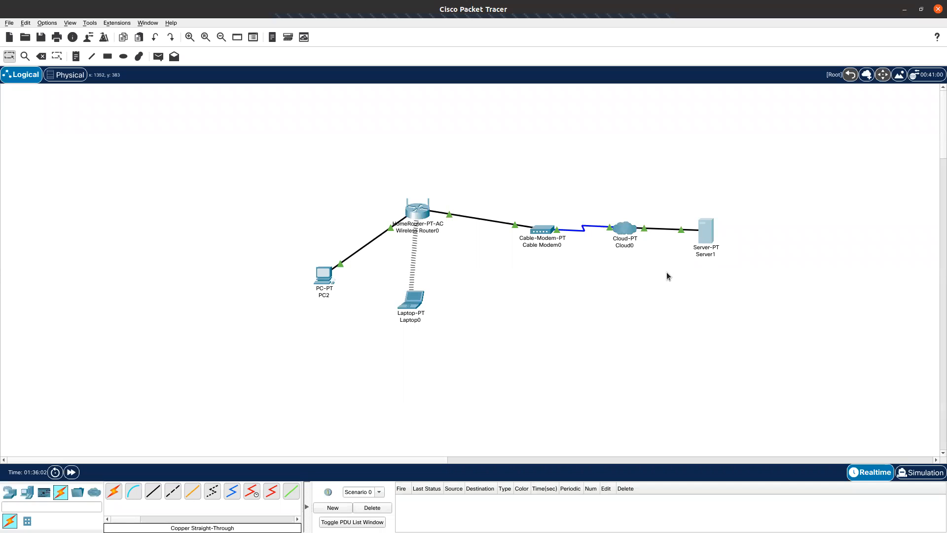
left_click(700, 233)
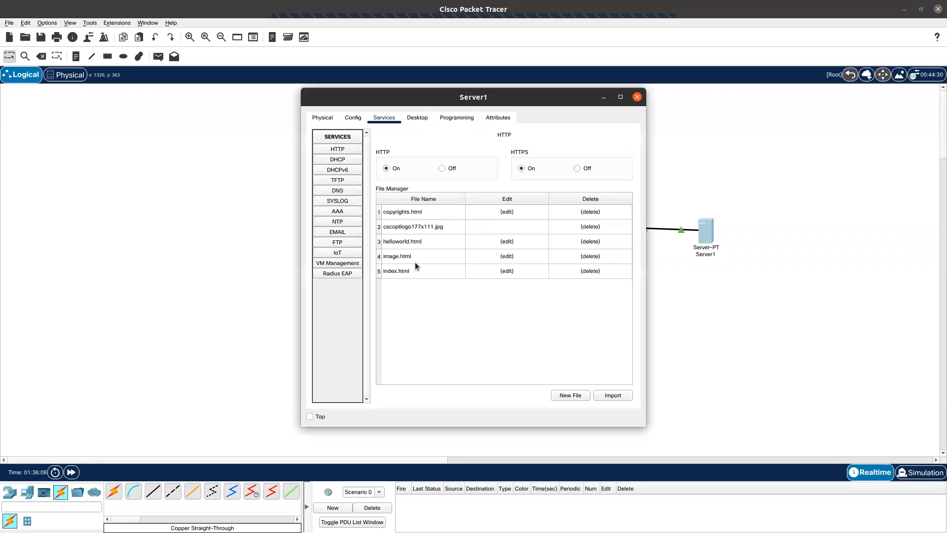
key("alt+Tab")
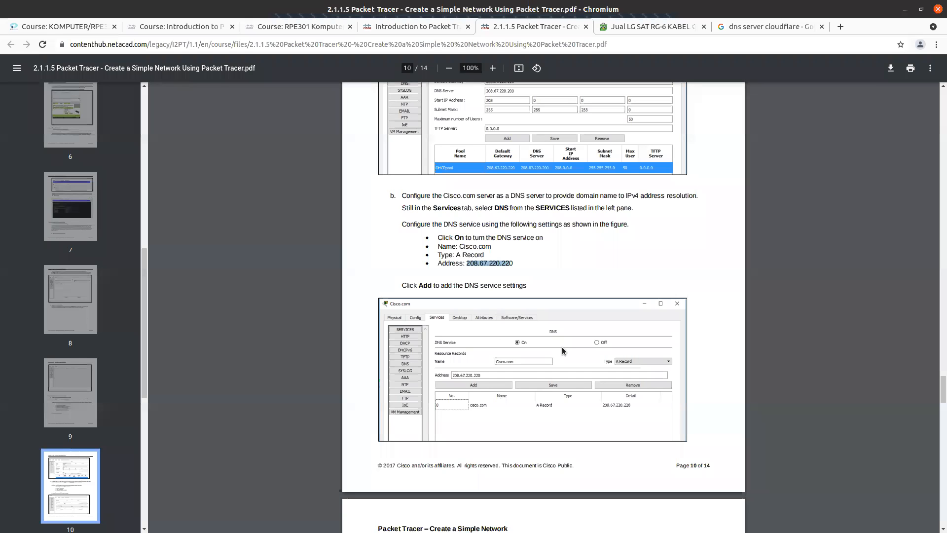
scroll(488, 339, "down", 5)
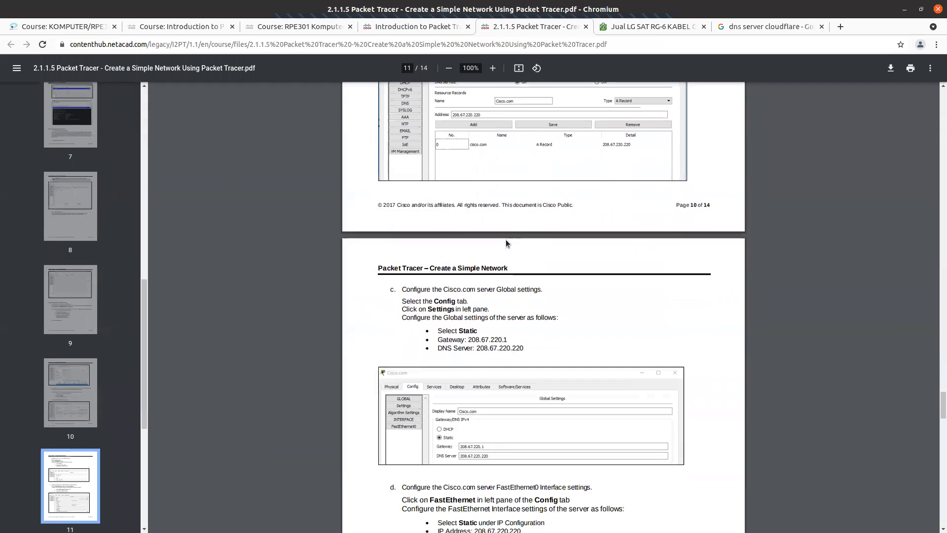
double_click(467, 329)
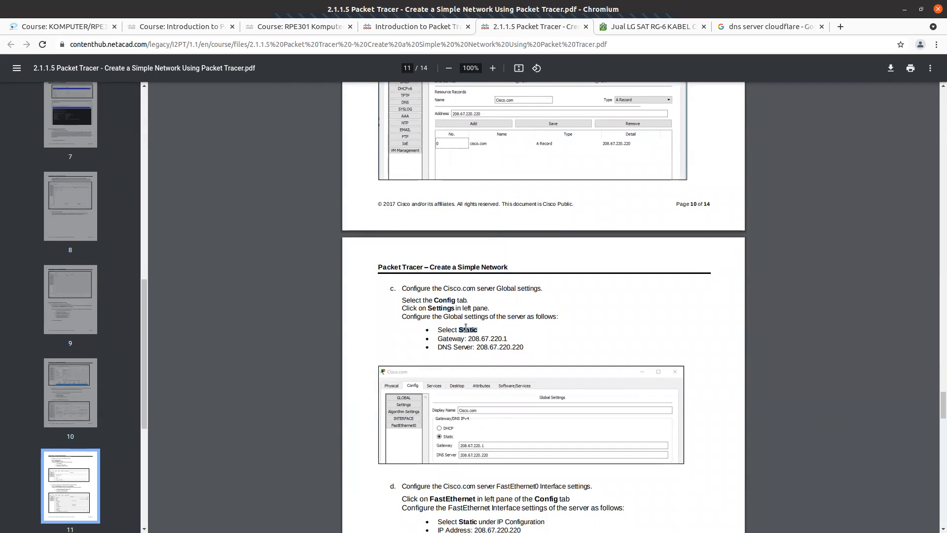
left_click(495, 339)
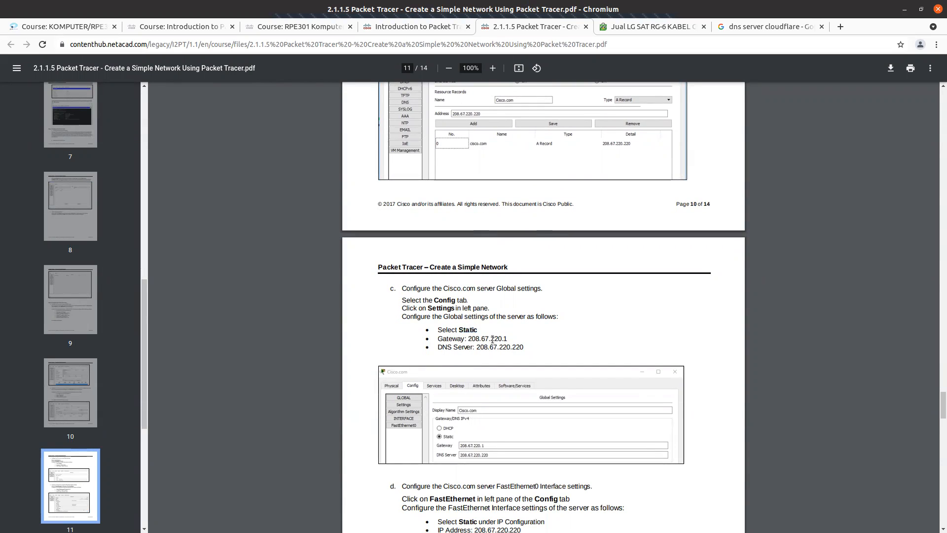
left_click_drag(468, 338, 505, 337)
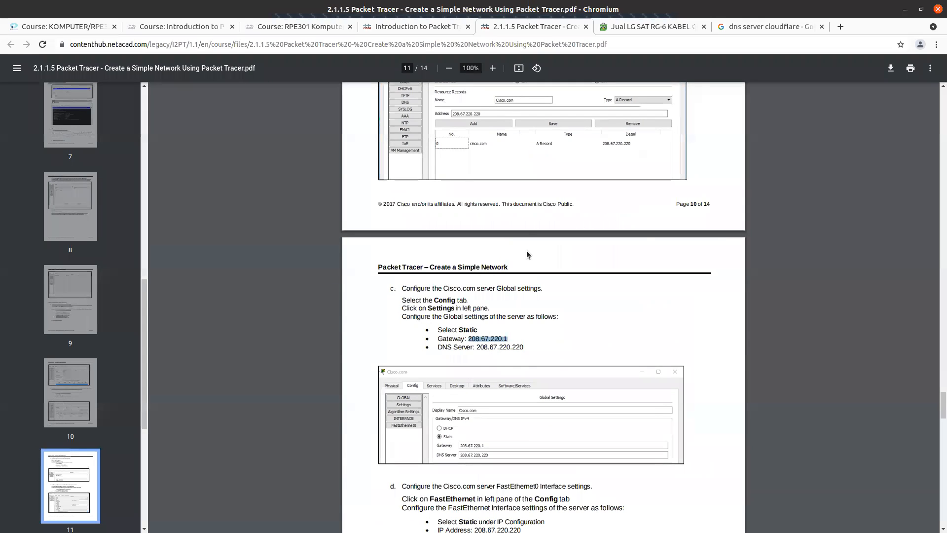
key("alt+Tab")
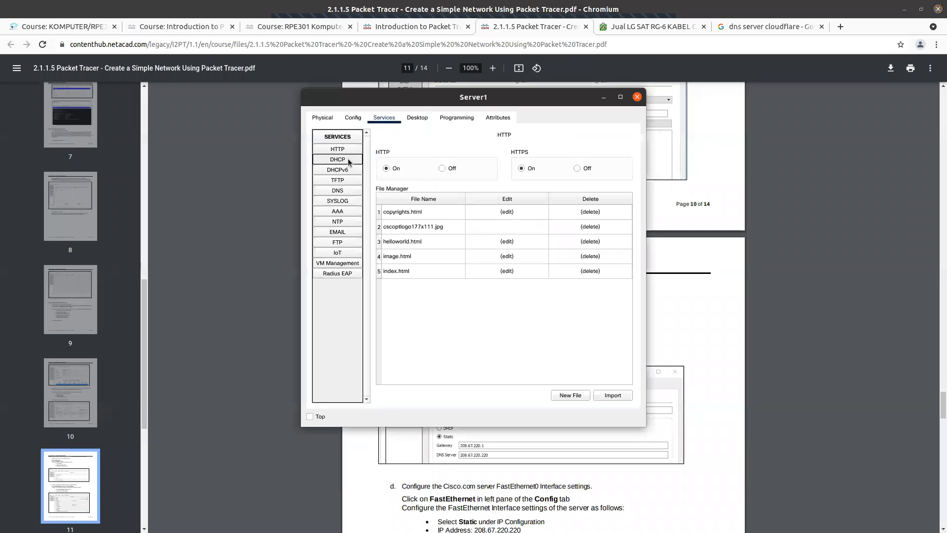
left_click(352, 118)
left_click(453, 218)
key("ctrl+v")
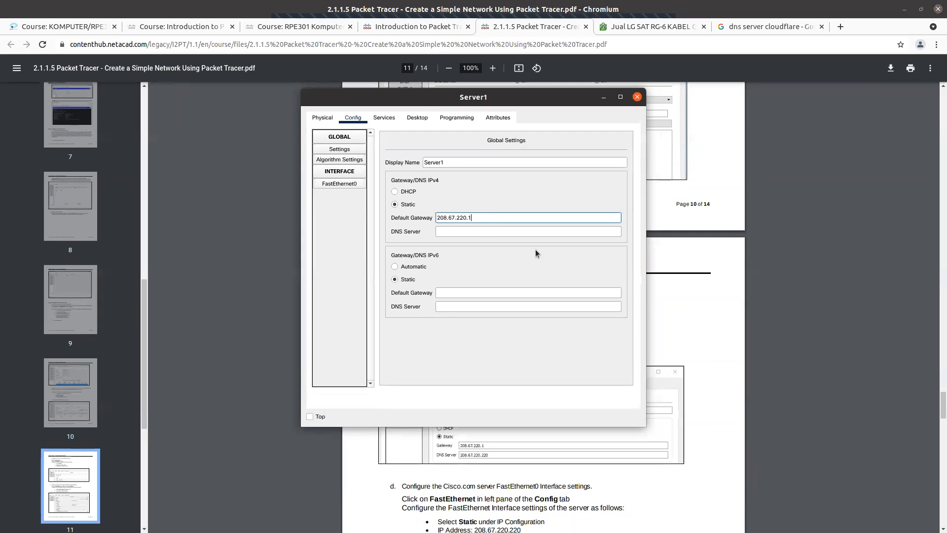
Set Server1's global IPv4 DNS server to 208.67.220.220 per the lab PDF, and continue to the PDF's FastEthernet0 interface settings
key("alt+Tab")
key("alt+Tab")
left_click(497, 230)
key("alt+Tab")
left_click_drag(477, 346, 540, 342)
key("alt+Tab")
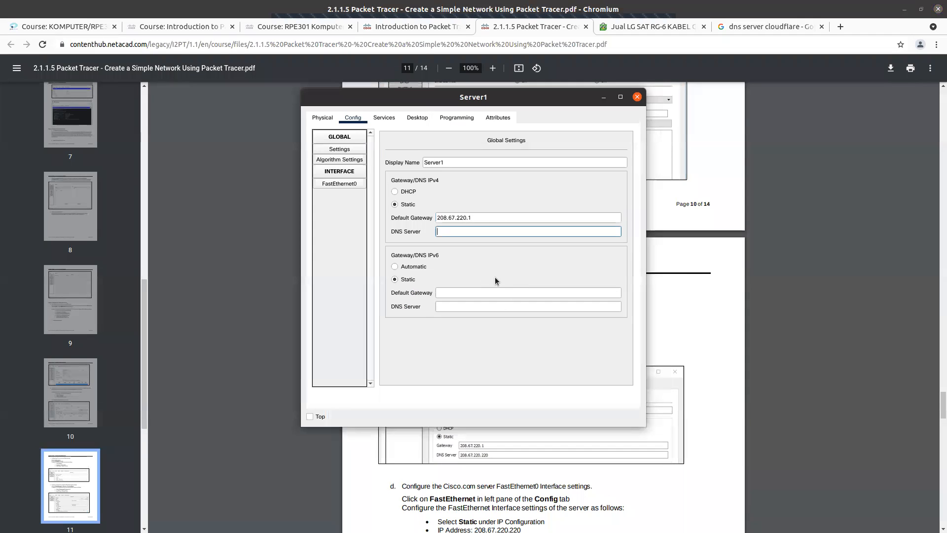
type("208.67.220.")
key("alt+Tab")
key("Return")
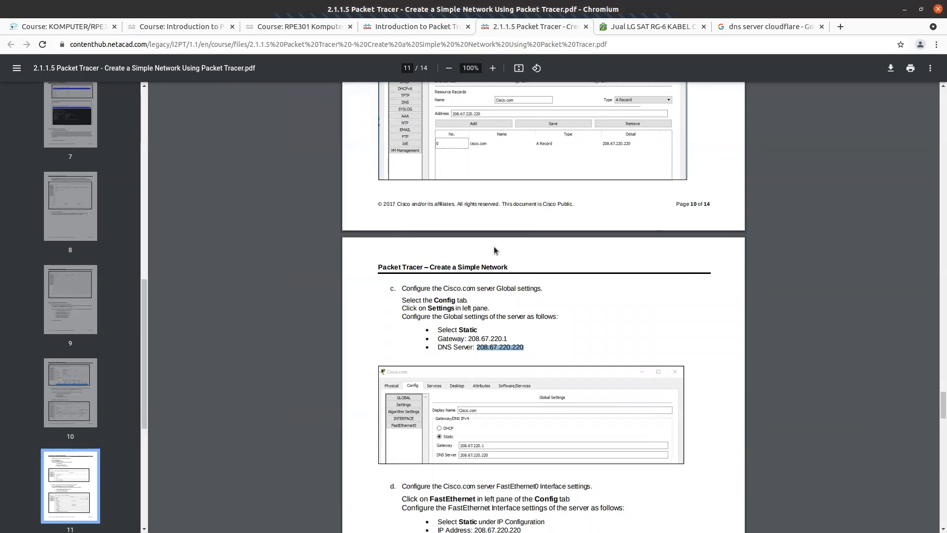
key("Return")
key("Return")
key("alt+Tab")
type("208.")
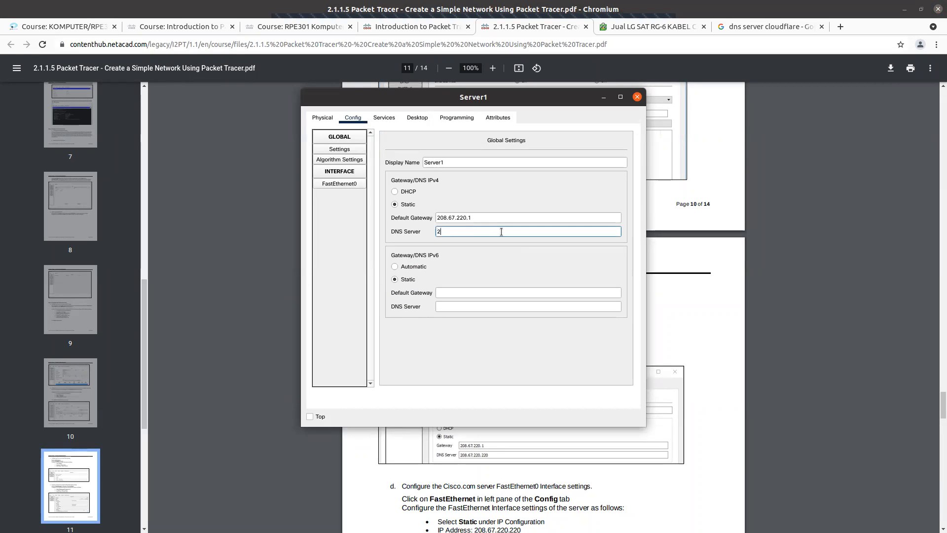
type("67.220.220")
left_click(520, 291)
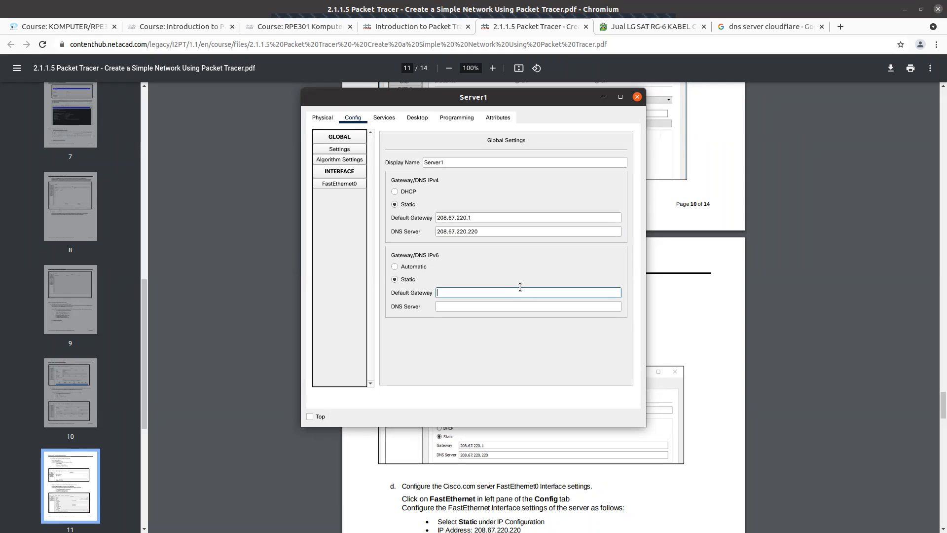
left_click(636, 98)
scroll(597, 246, "down", 5)
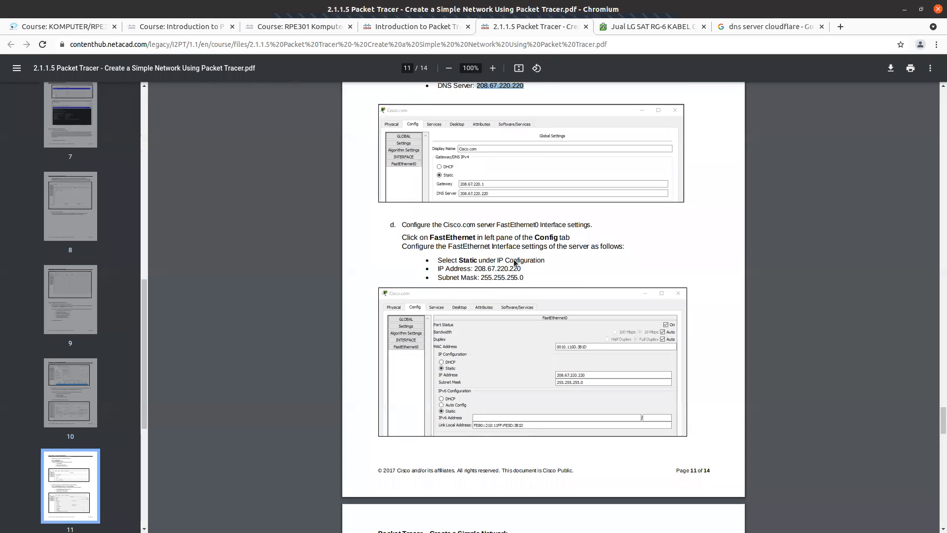
Set Server1's FastEthernet0 static IPv4 address to 208.67.220.220 with subnet mask 255.255.255.0, as given in the lab PDF
key("alt+Tab")
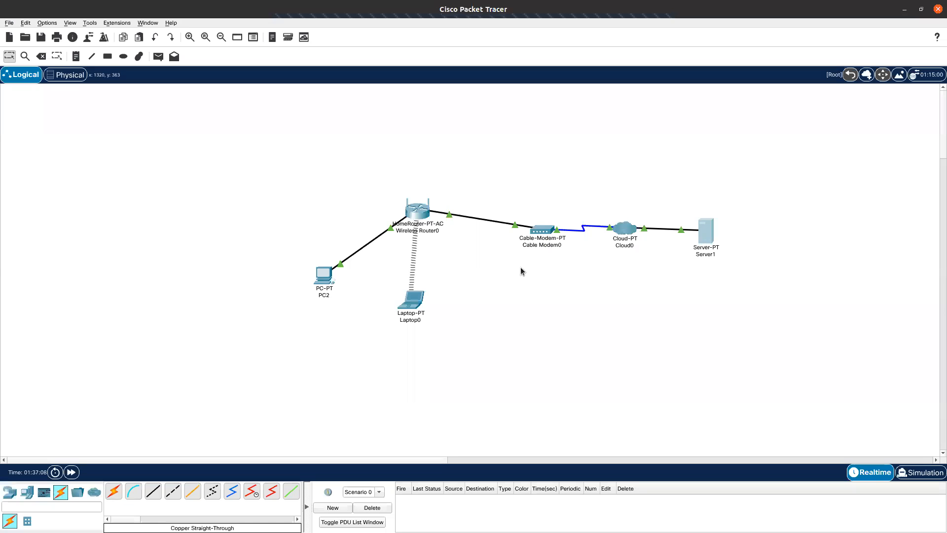
left_click(711, 241)
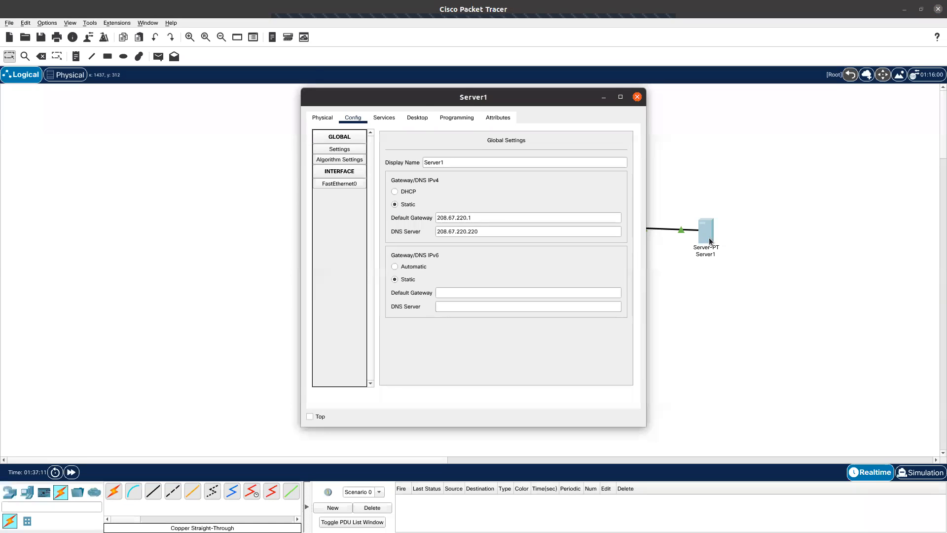
left_click(351, 185)
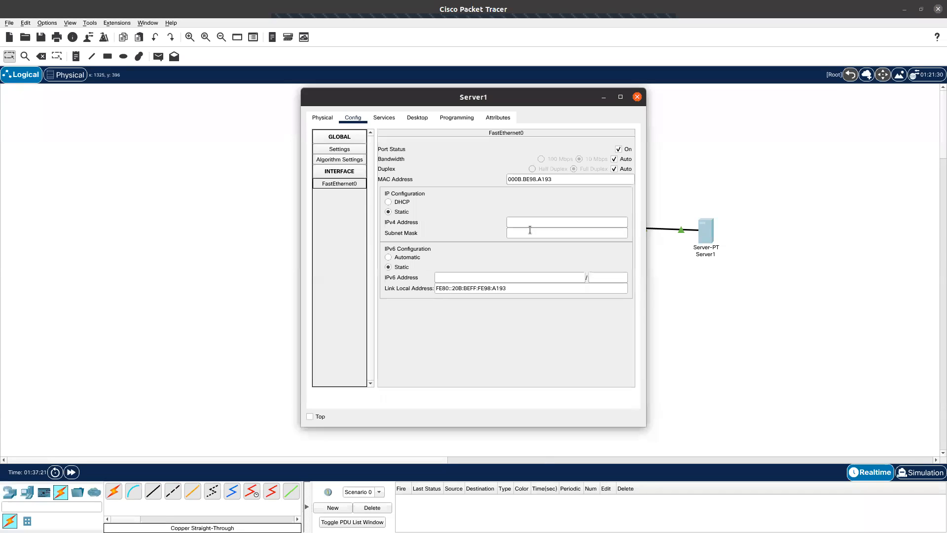
key("alt+Tab")
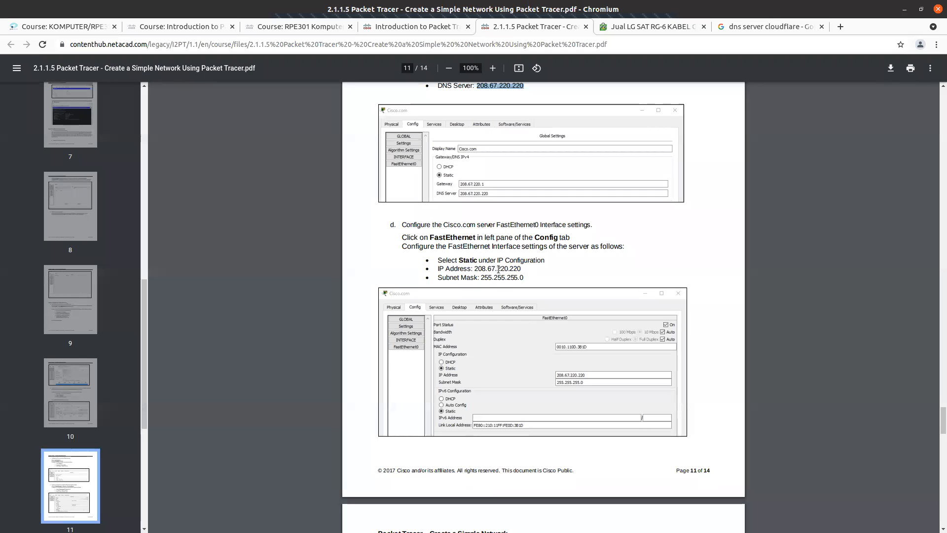
key("alt+Tab")
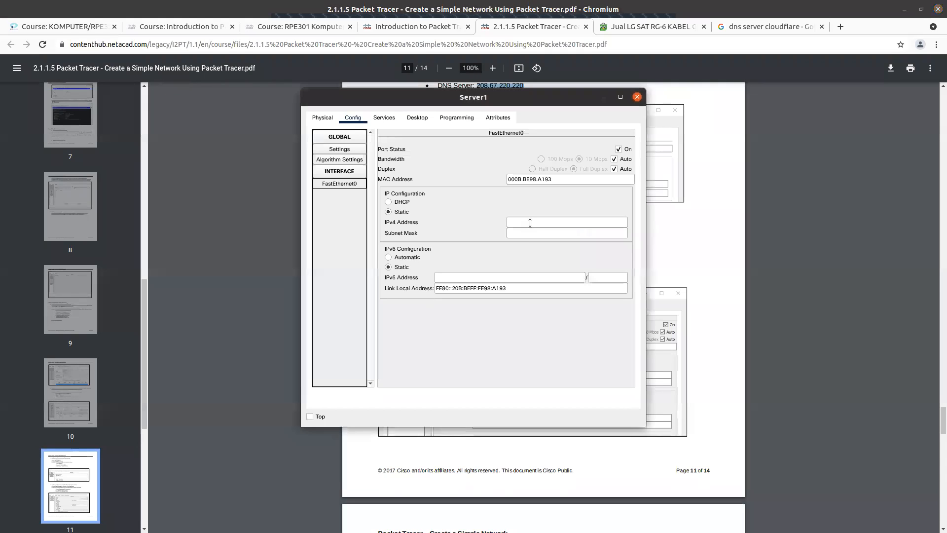
left_click(530, 222)
type("208.67.220.220")
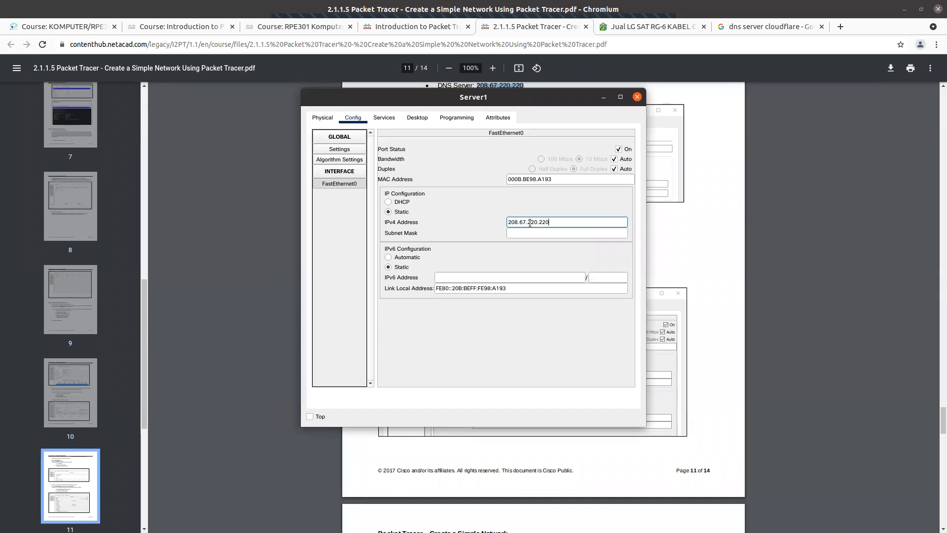
key("Tab")
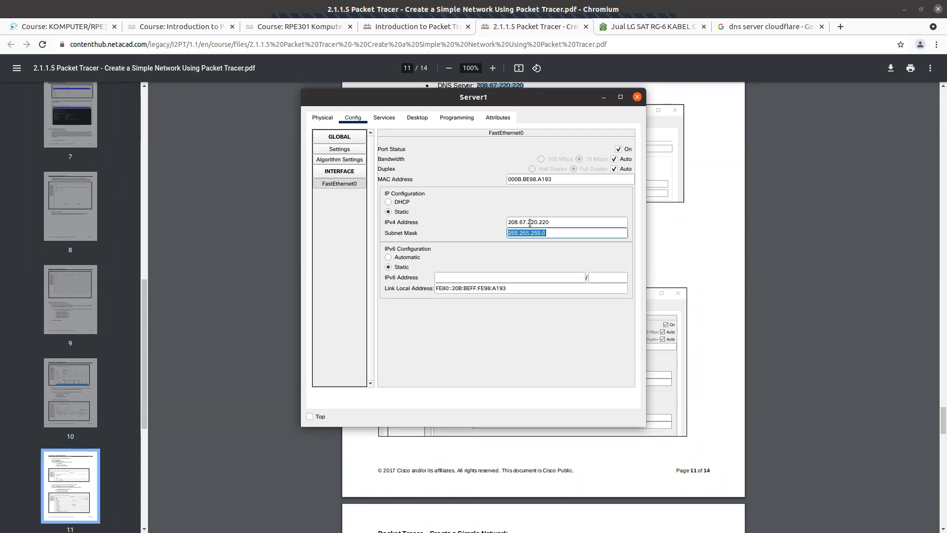
left_click(561, 235)
Read the start of the lab PDF's Part 3 on verifying connectivity and review Server1's global gateway and DNS settings
key("alt+Tab")
scroll(531, 333, "down", 3)
scroll(531, 333, "down", 3)
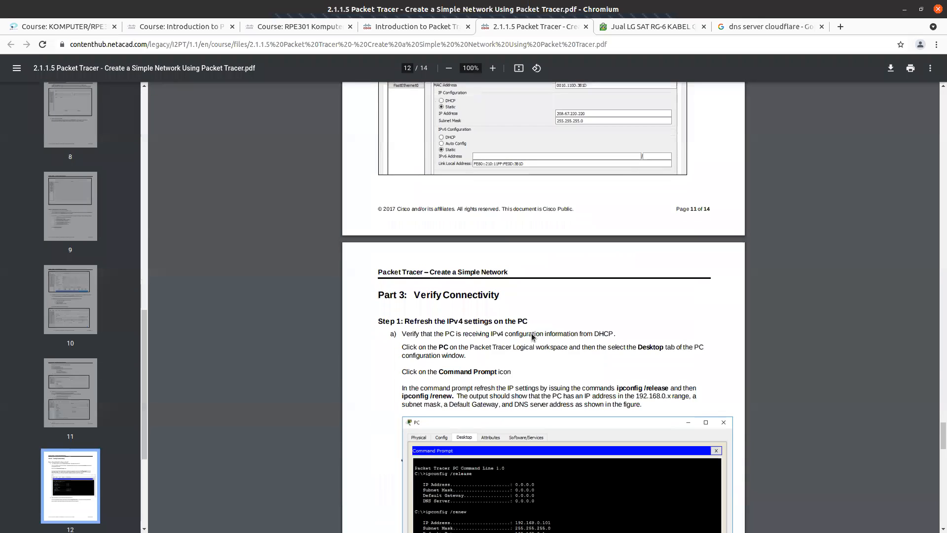
scroll(532, 337, "down", 2)
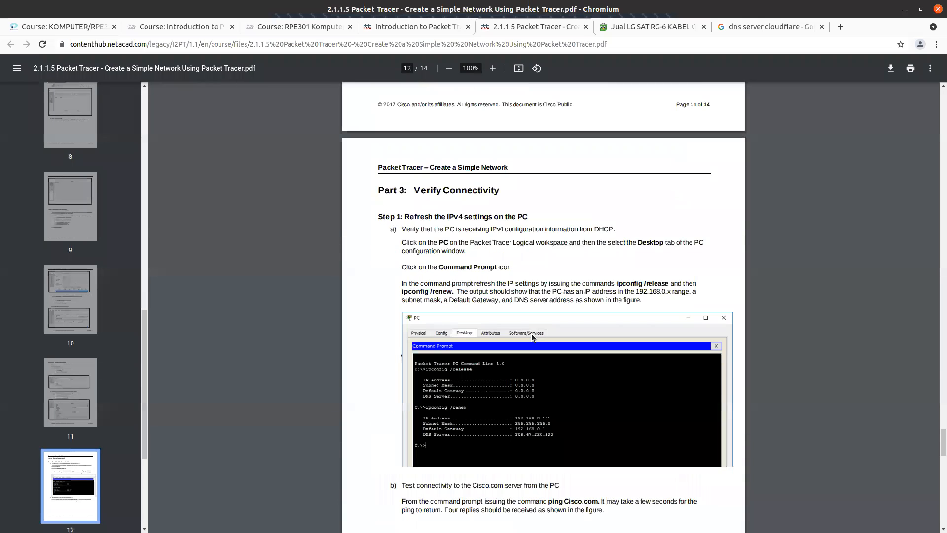
key("alt+Tab")
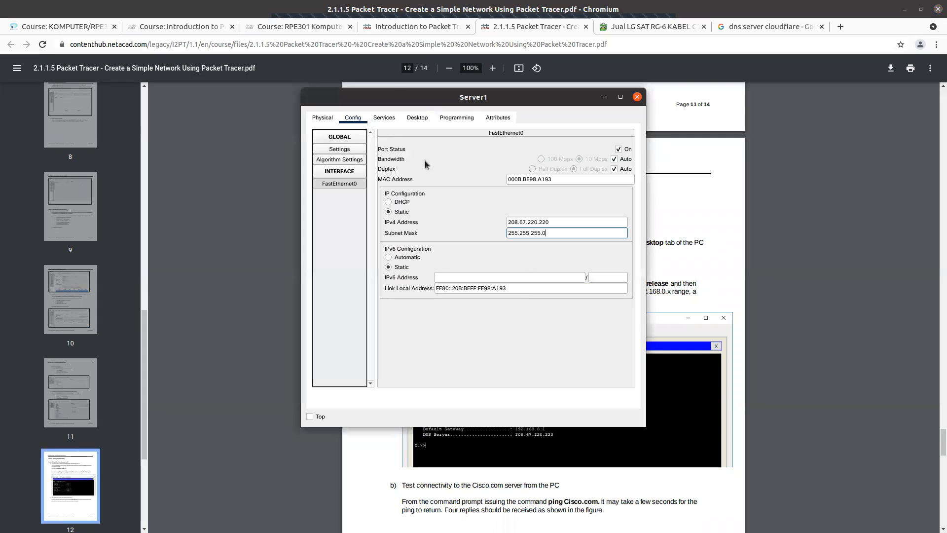
left_click(362, 149)
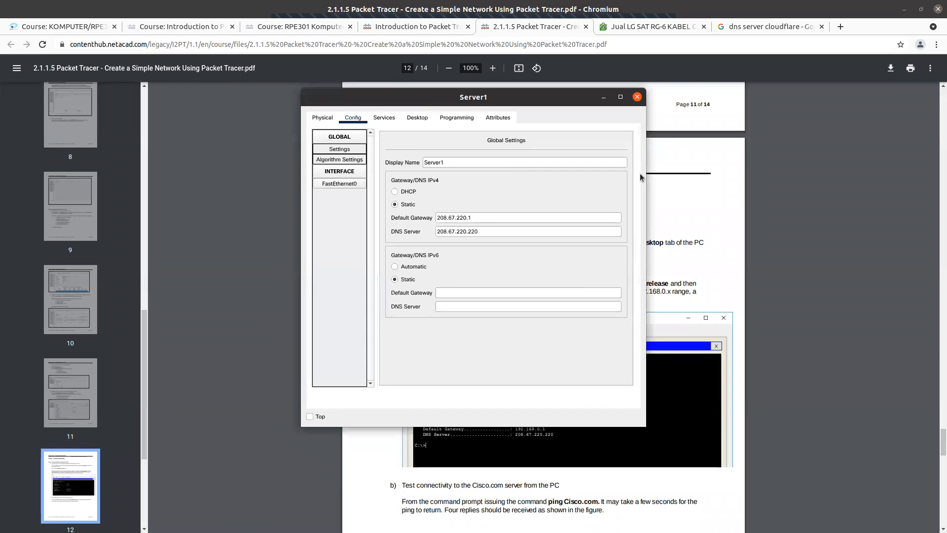
key("alt+Tab")
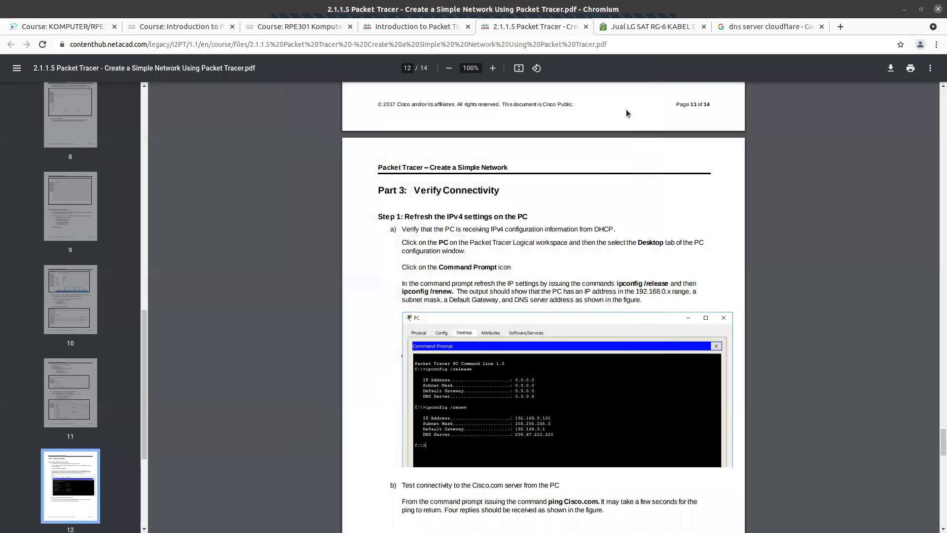
key("alt+Tab")
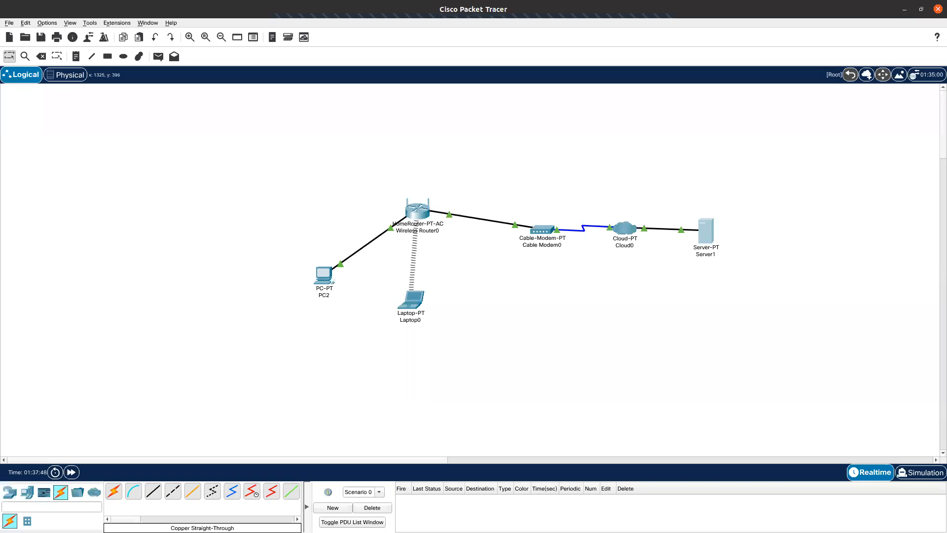
Review Cloud0's Ethernet6 provider network and its global settings, and put its window away
left_click(626, 228)
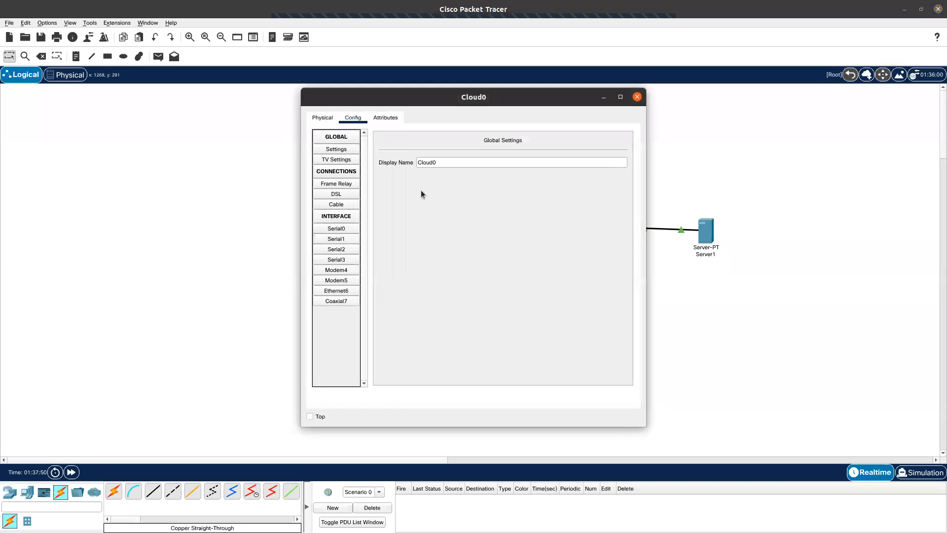
left_click(341, 294)
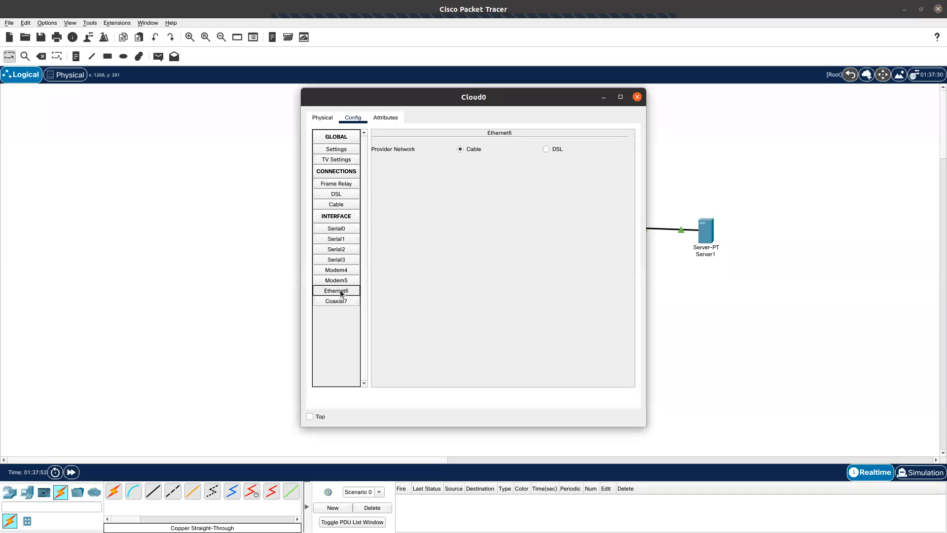
left_click(345, 148)
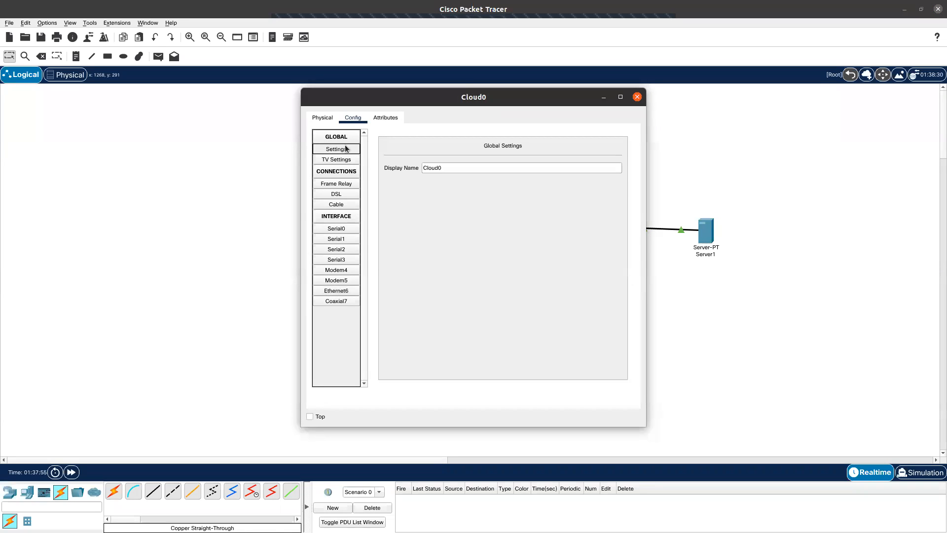
left_click(603, 97)
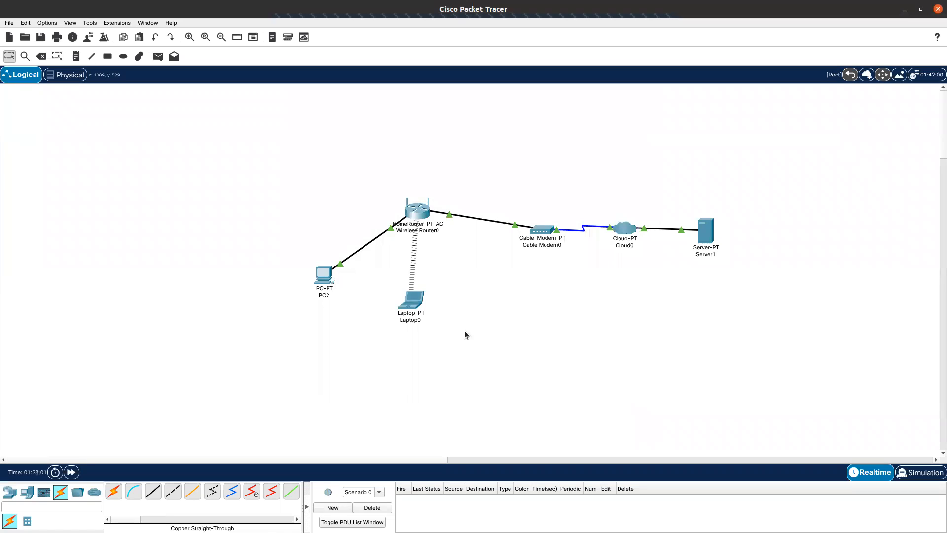
Run ipconfig in Laptop0's command prompt to read its wireless IPv4 address, and close the laptop's window
left_click(412, 303)
left_click(364, 119)
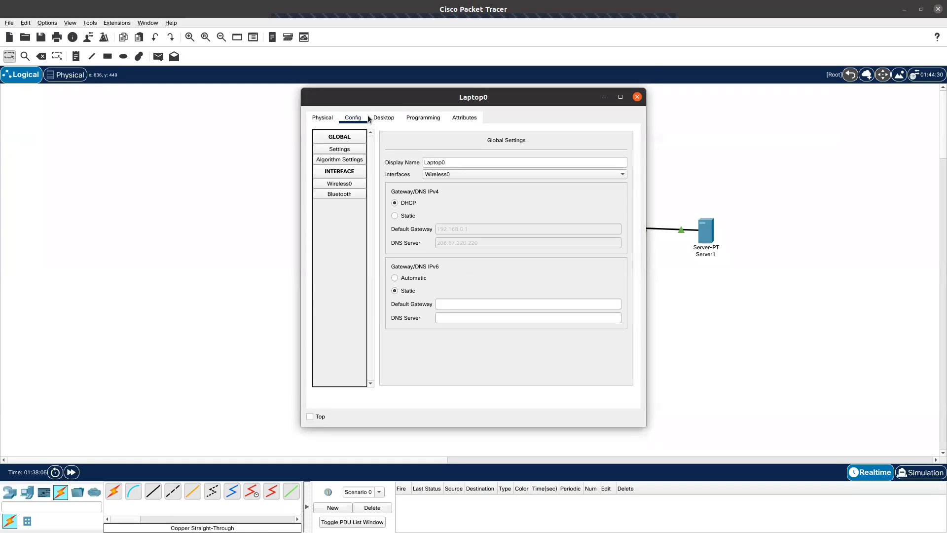
left_click(395, 117)
left_click(533, 161)
type("ipconfig")
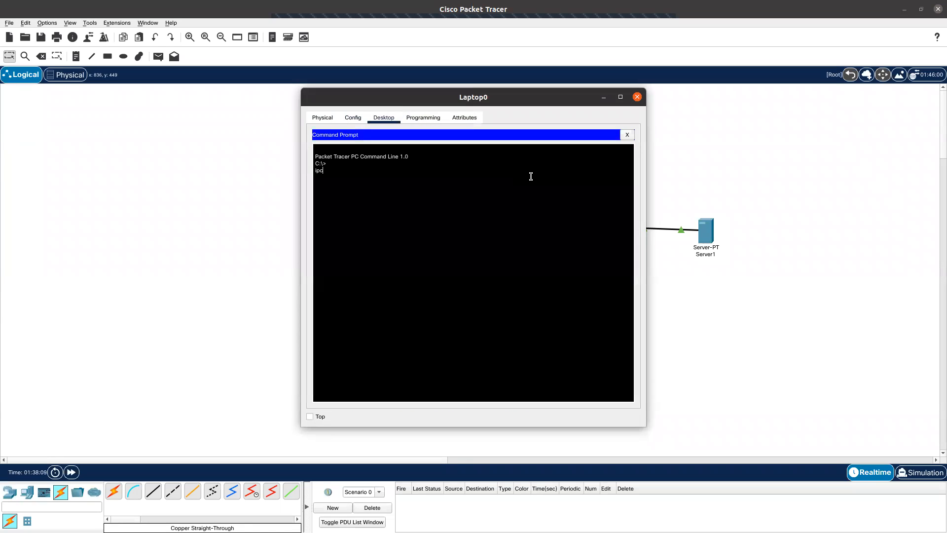
key("Return")
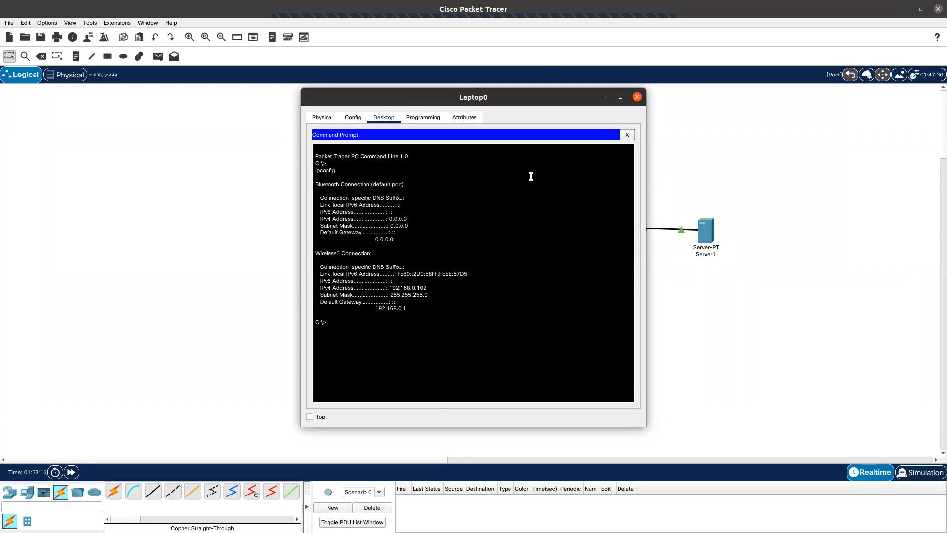
double_click(425, 288)
left_click(626, 134)
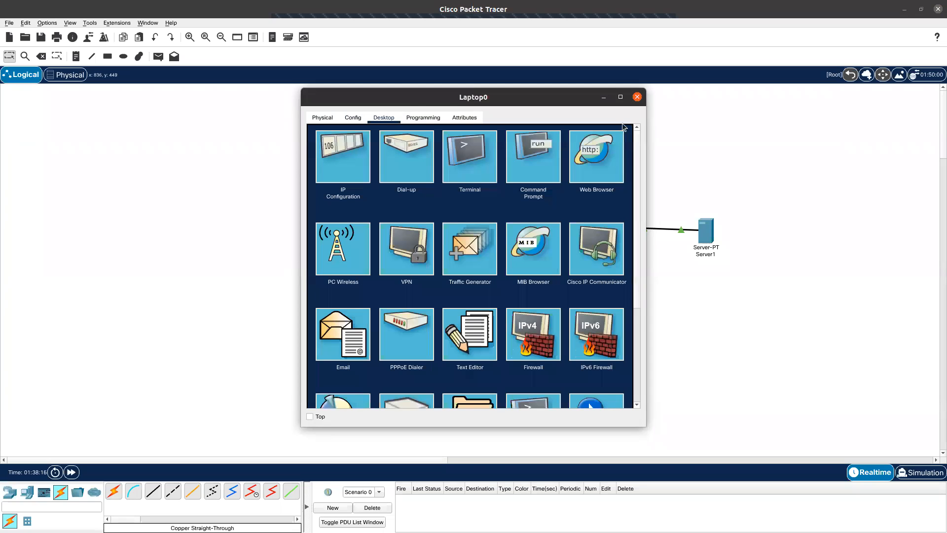
left_click(637, 97)
Try to ping 192.168.1.102 from PC2's command prompt, move the window aside to uncover the topology, and abort the ping
left_click(326, 278)
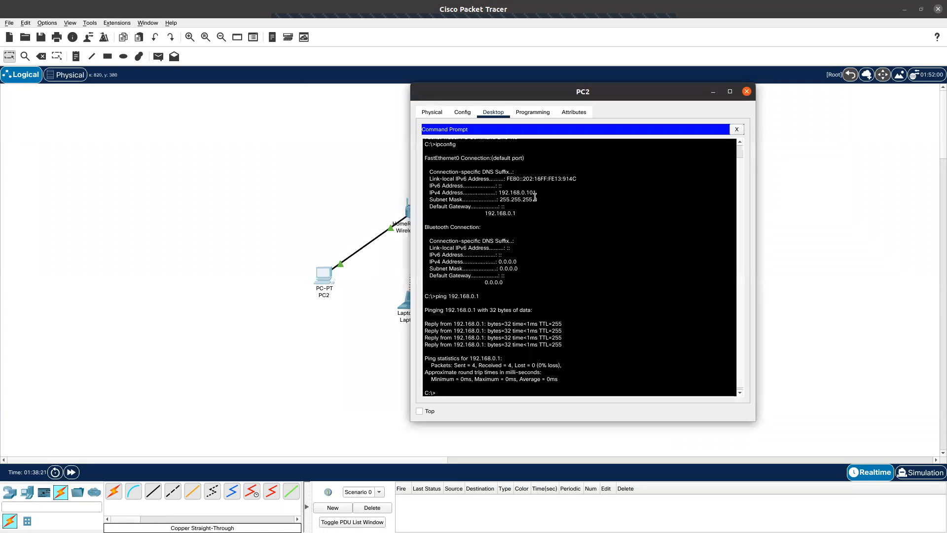
type("ping 192.168.1.102")
key("Return")
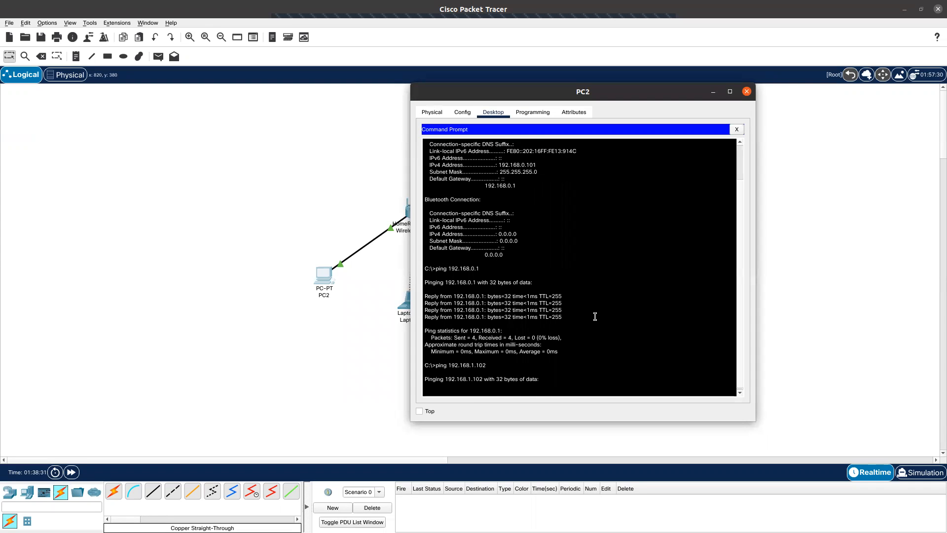
left_click_drag(567, 88, 723, 74)
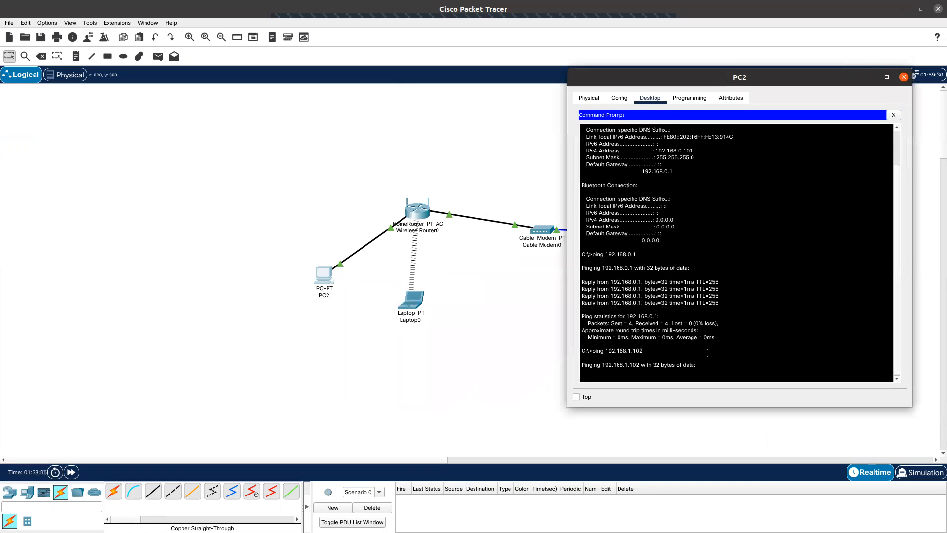
key("ctrl+c")
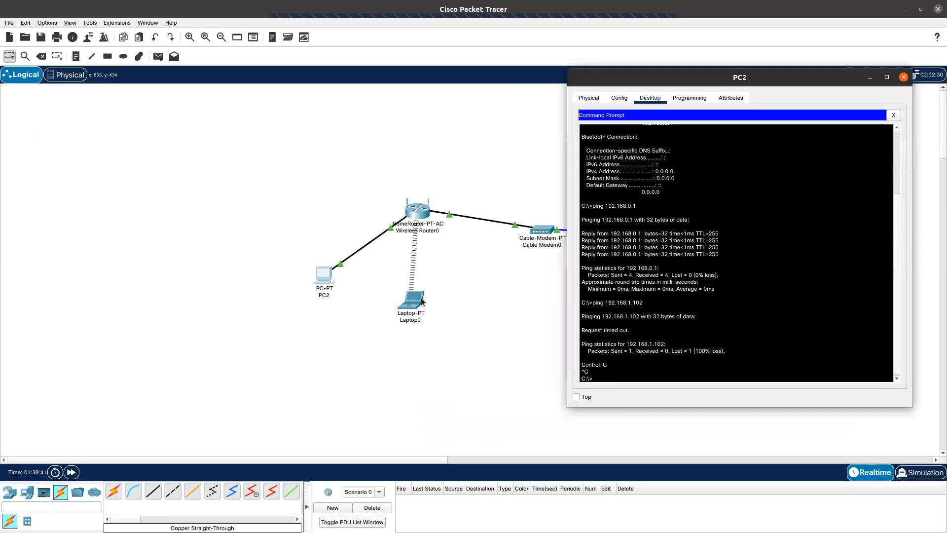
Edit the recalled command to ping 192.168.0.1 from PC2, and stop the ping
left_click(669, 371)
key("Up")
key("BackSpace")
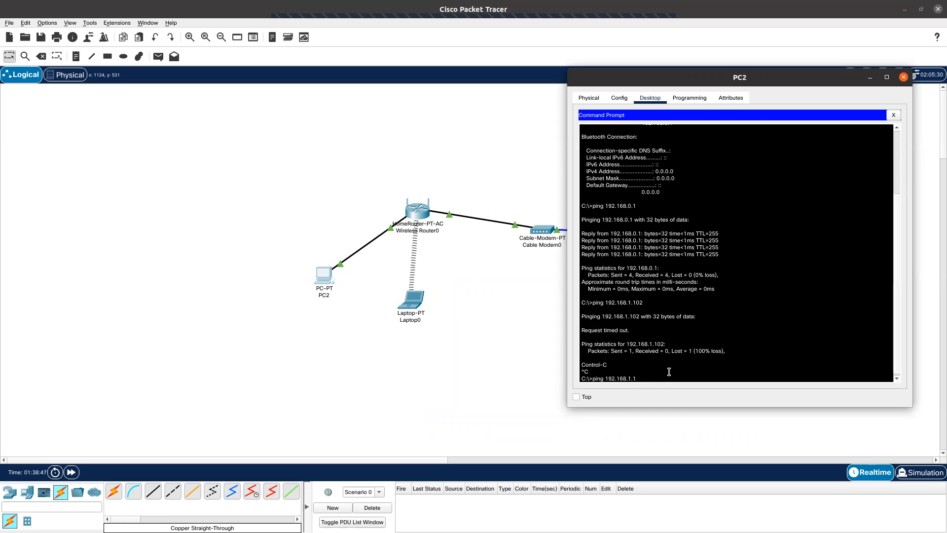
scroll(669, 372, "up", 3)
scroll(665, 306, "down", 3)
scroll(665, 306, "down", 1)
key("BackSpace")
key("BackSpace")
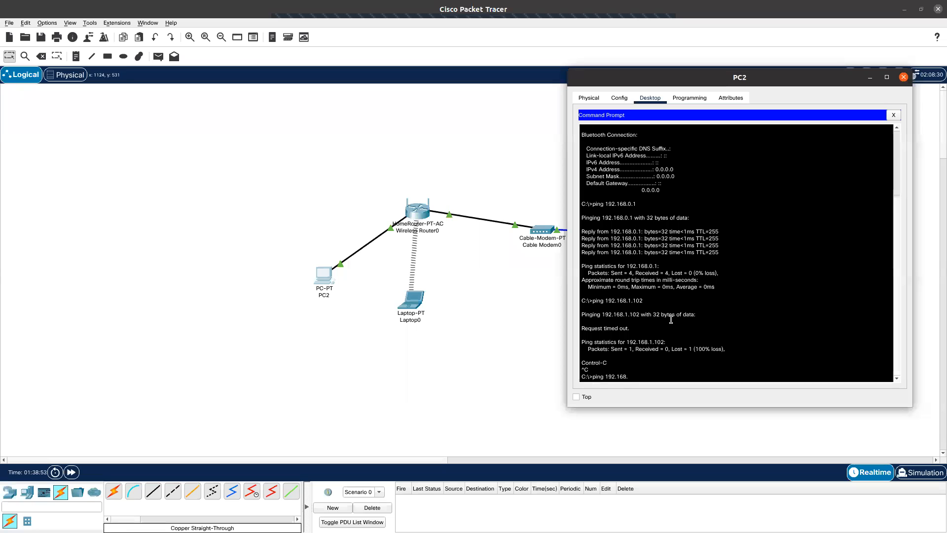
type("0.1")
key("Return")
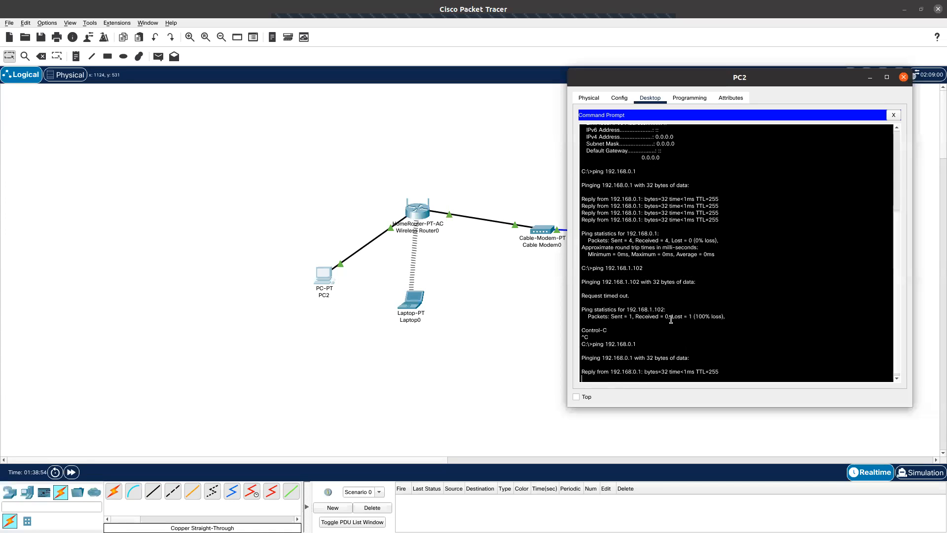
key("ctrl+c")
Ping Laptop0 at 192.168.0.102 from PC2's command prompt and stop the ping
key("Up")
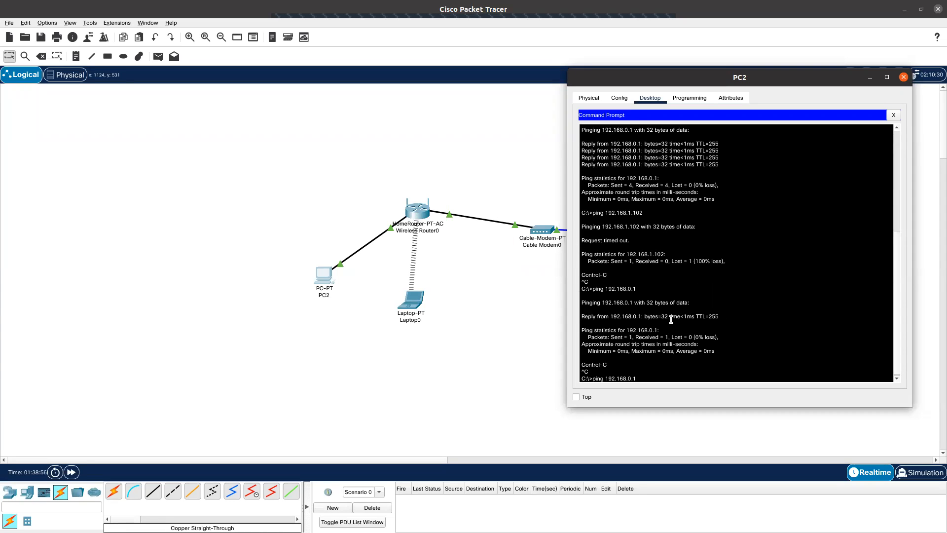
type("02")
key("Return")
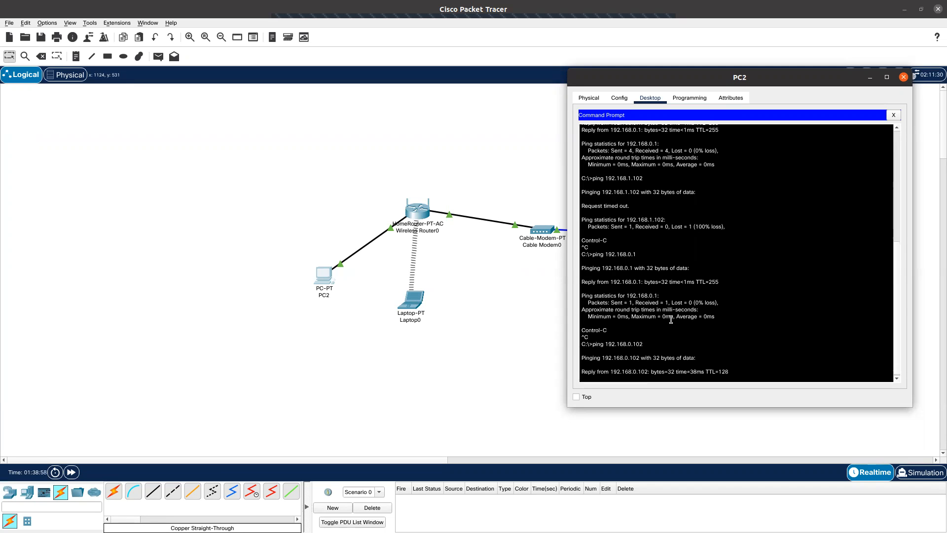
key("ctrl+c")
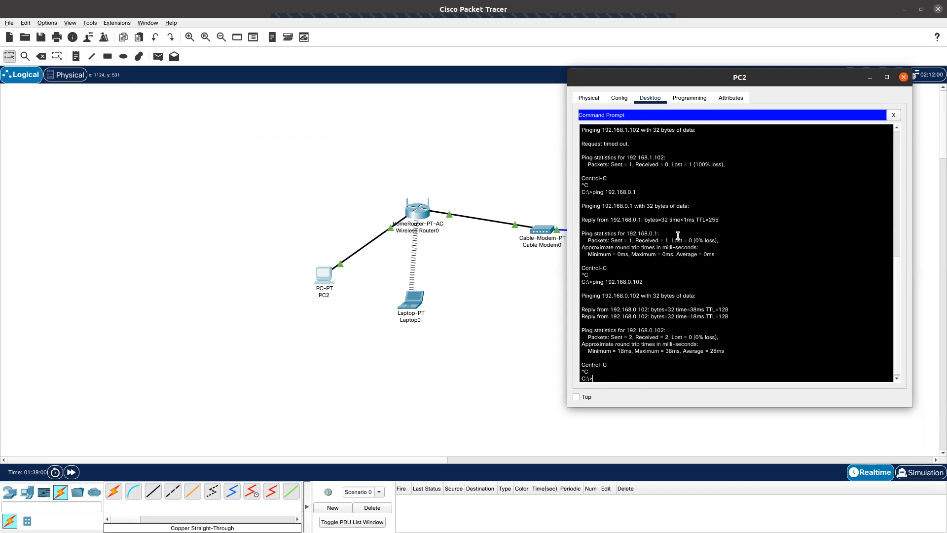
Compare the pinged addresses in PC2's command output, and return to the lab PDF to read its Cisco.com ping test
scroll(677, 228, "up", 1)
left_click_drag(652, 185, 650, 186)
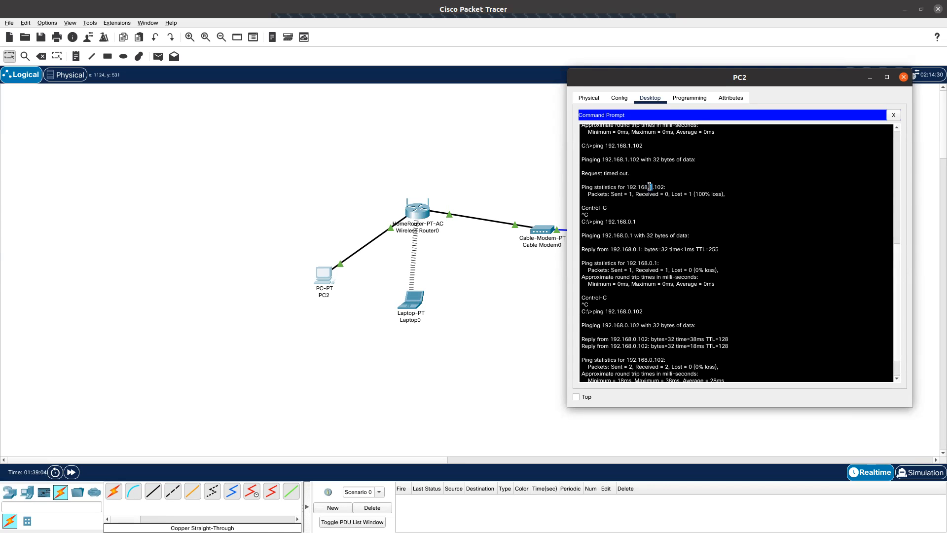
left_click(741, 236)
scroll(730, 335, "down", 2)
left_click(488, 325)
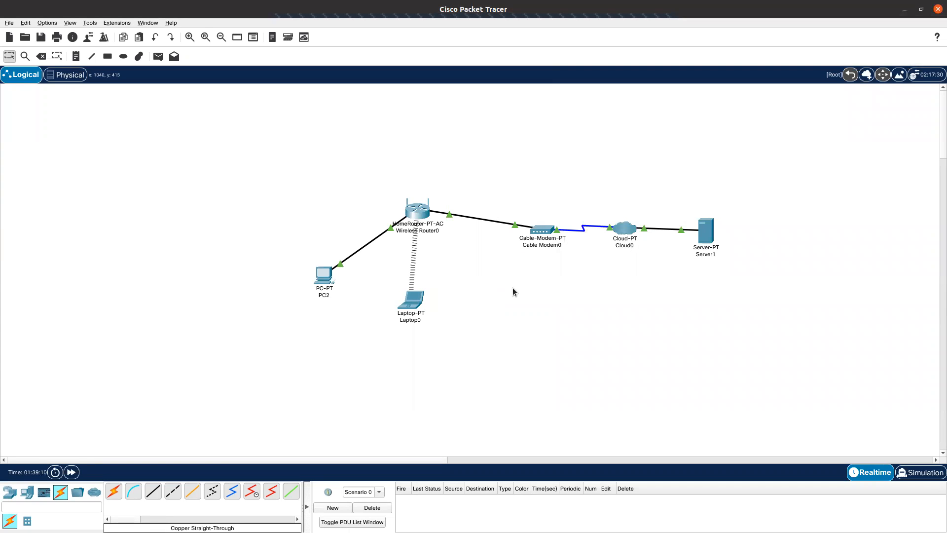
key("alt+Tab")
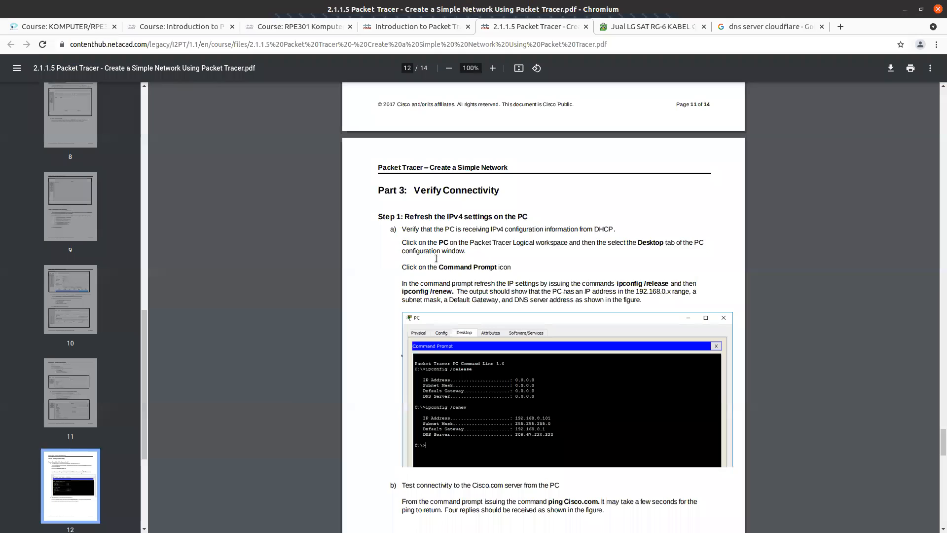
scroll(516, 327, "down", 4)
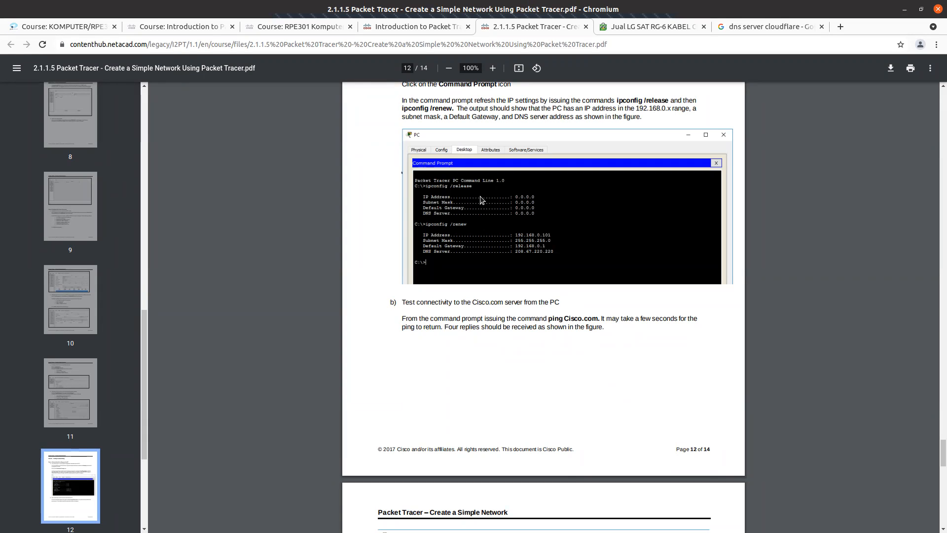
Reopen PC2's command prompt in Packet Tracer and release its IP settings with ipconfig /release
key("alt+Tab")
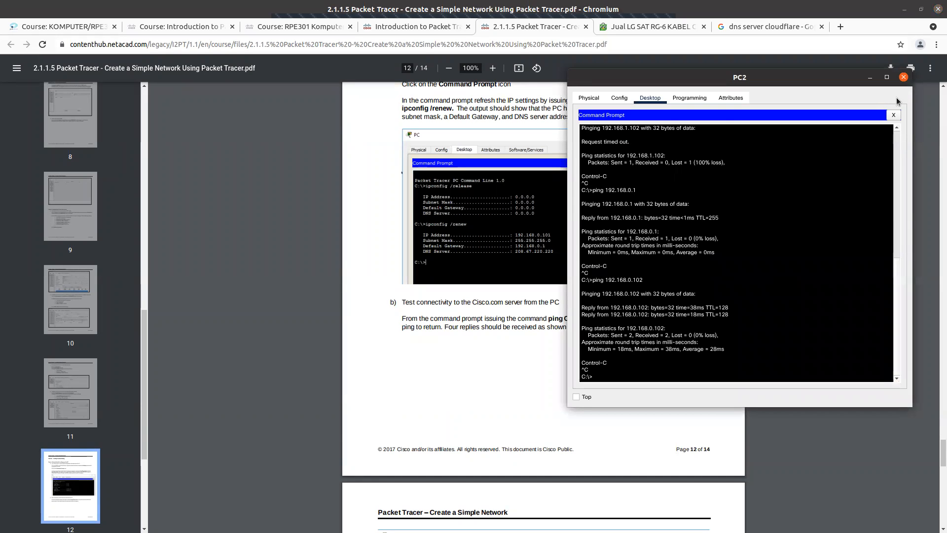
left_click(894, 116)
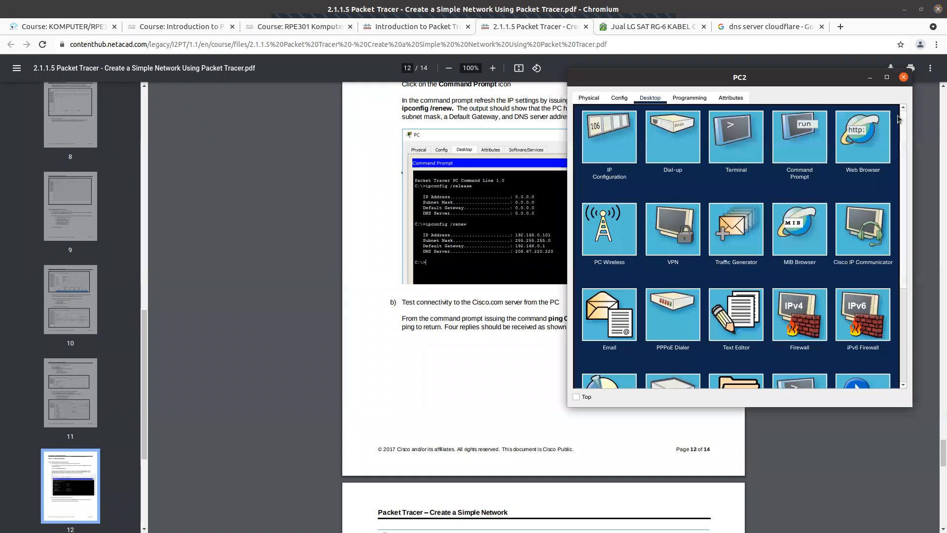
left_click(904, 77)
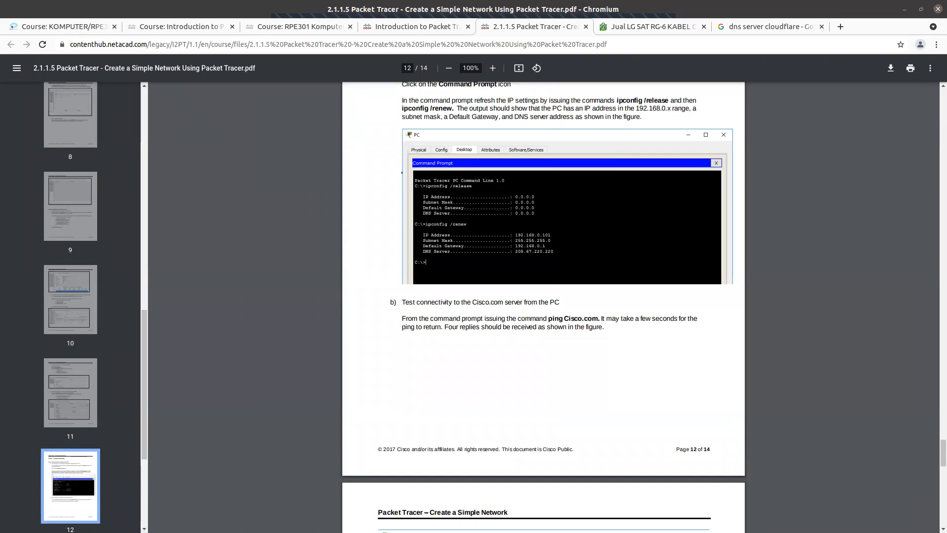
key("alt+Tab")
left_click(324, 275)
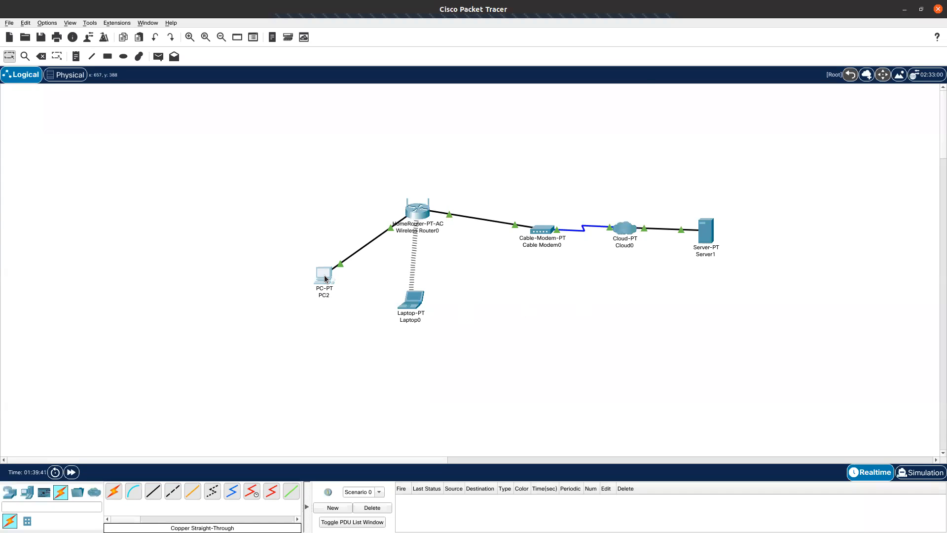
left_click(545, 171)
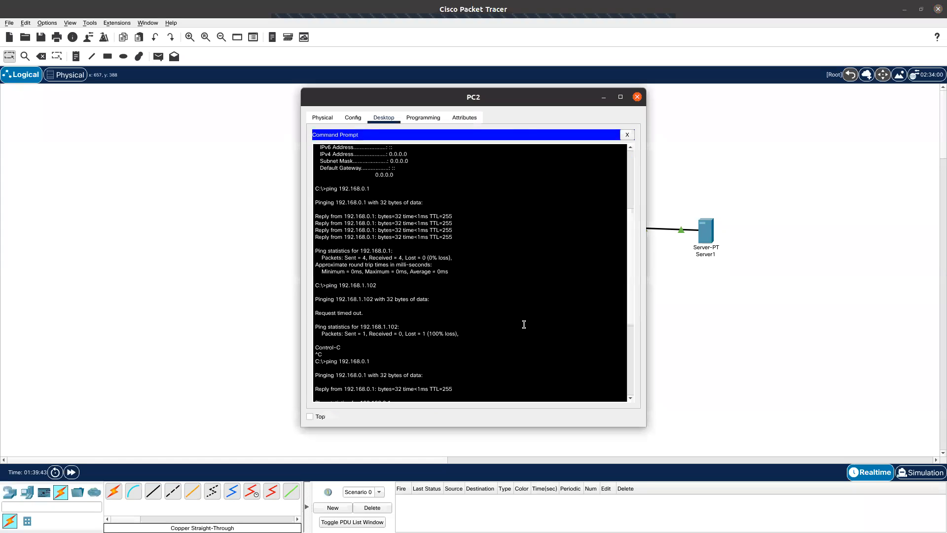
type("ipconfig")
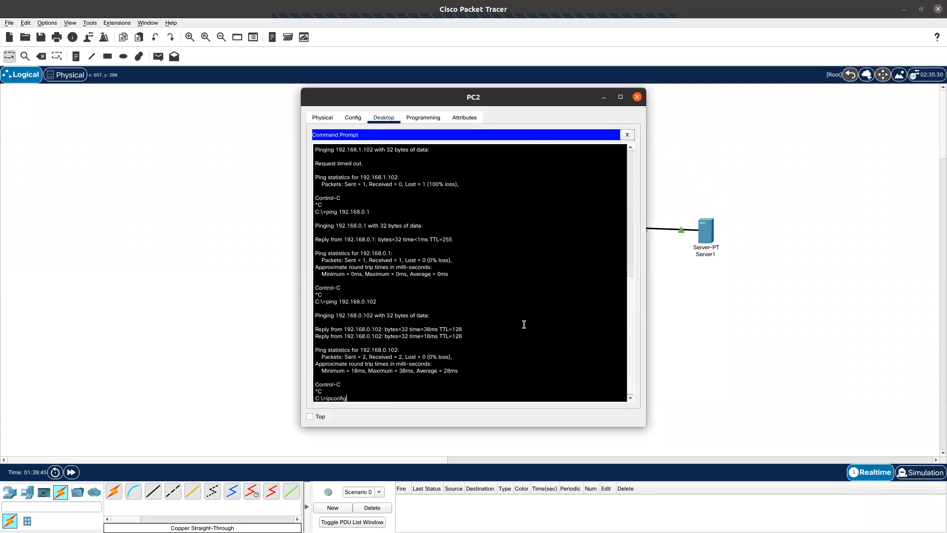
type(" /release")
key("Return")
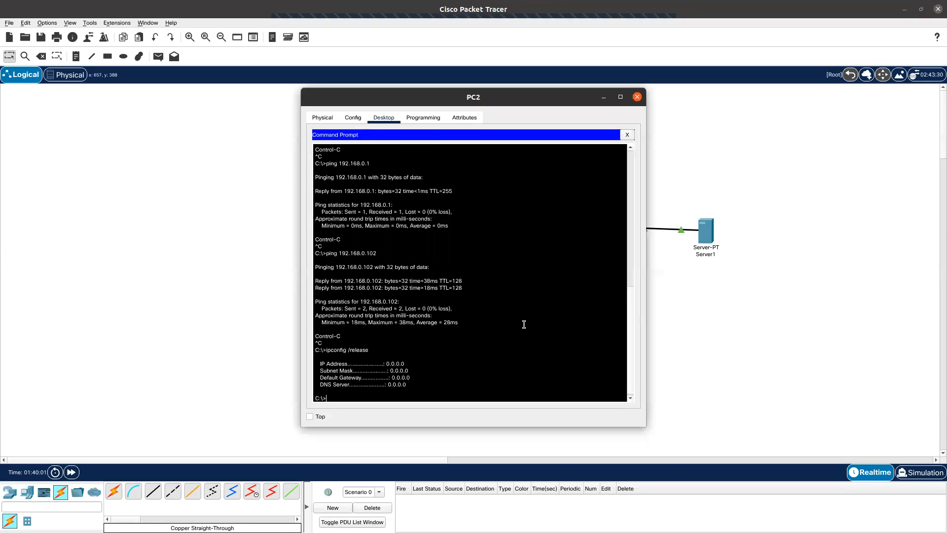
Renew PC2's IP settings by changing the recalled command to ipconfig /renew and running it
left_click_drag(437, 382, 388, 370)
left_click(483, 373)
key("Up")
key("BackSpace")
key("BackSpace")
key("BackSpace")
type("new")
key("Return")
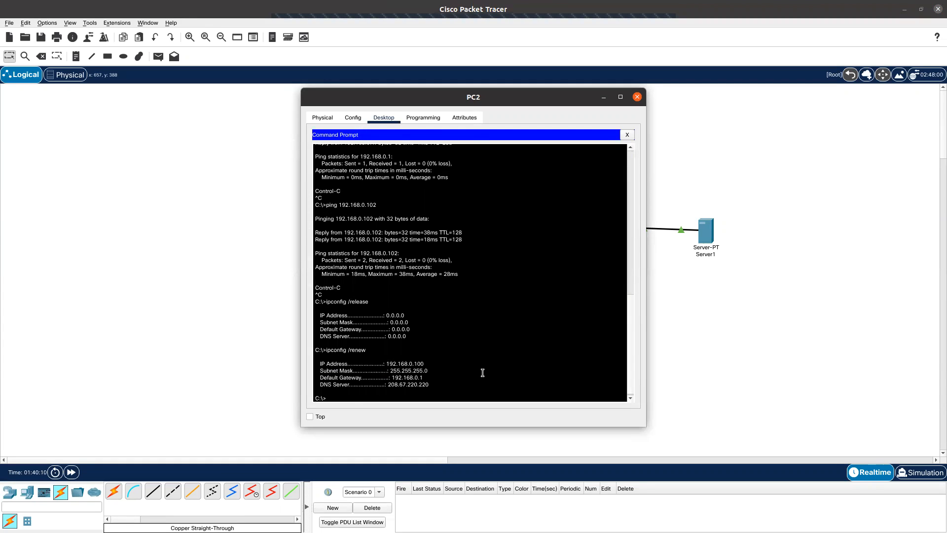
Check PC2's renewed addresses, ping the DNS server at 208.67.220.220, and close the PC2 window
double_click(420, 363)
left_click(447, 375)
left_click_drag(436, 385, 393, 383)
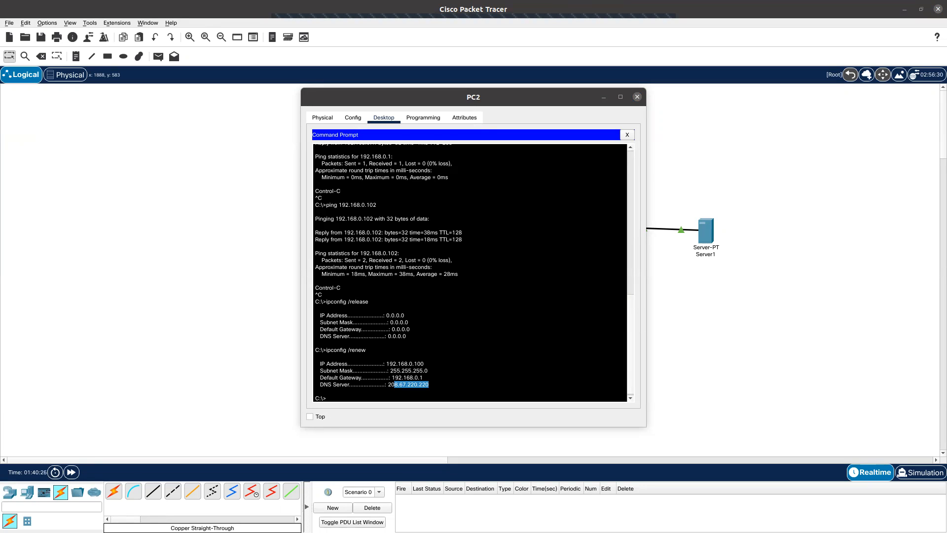
double_click(412, 384)
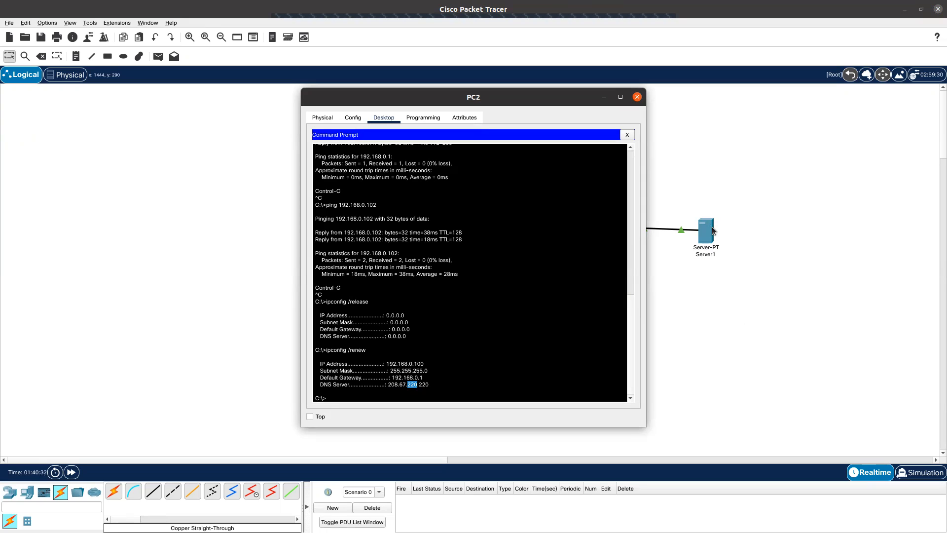
left_click(590, 342)
type("ping 208.67.220.220")
key("Return")
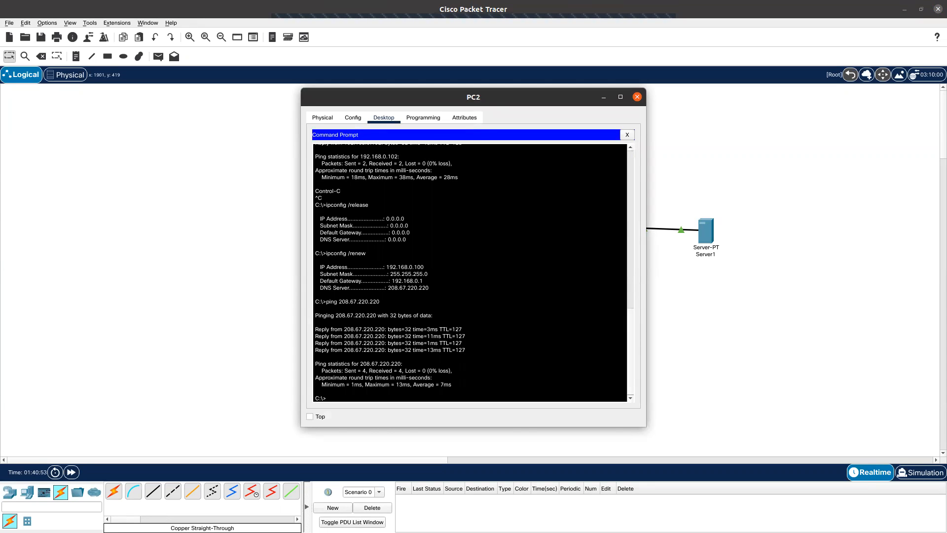
key("alt+F4")
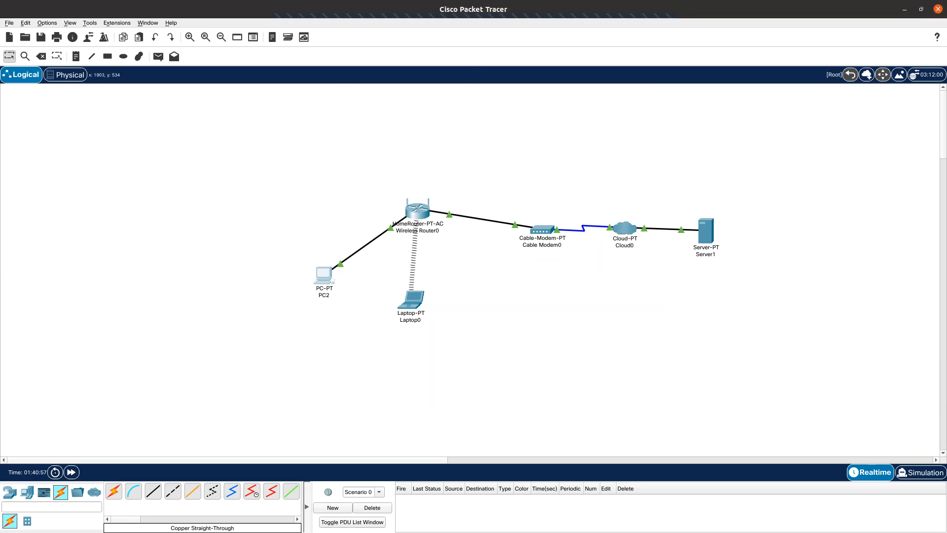
Consult the lab PDF's ping example, and ping cisco.com from PC2's command prompt
key("alt+Tab")
scroll(555, 301, "down", 5)
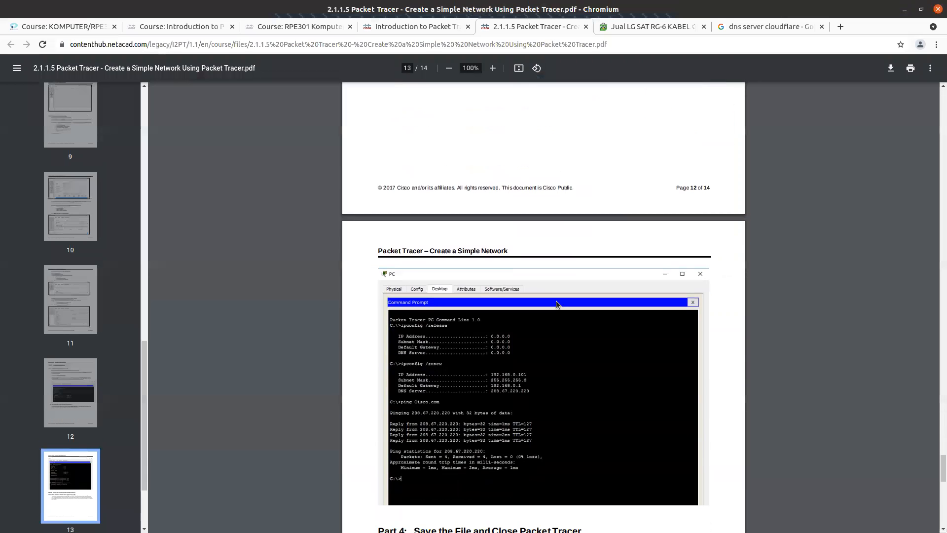
scroll(556, 300, "down", 5)
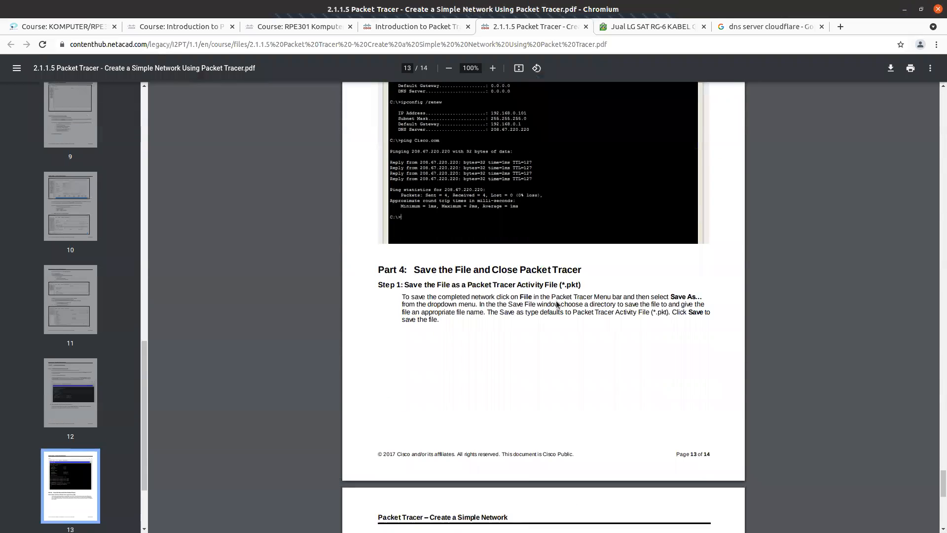
scroll(556, 304, "up", 1)
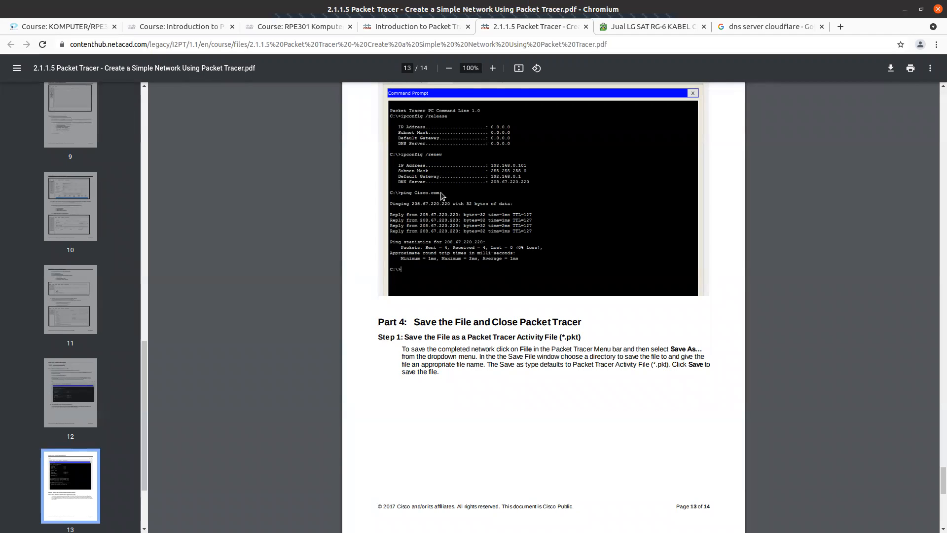
key("alt+Tab")
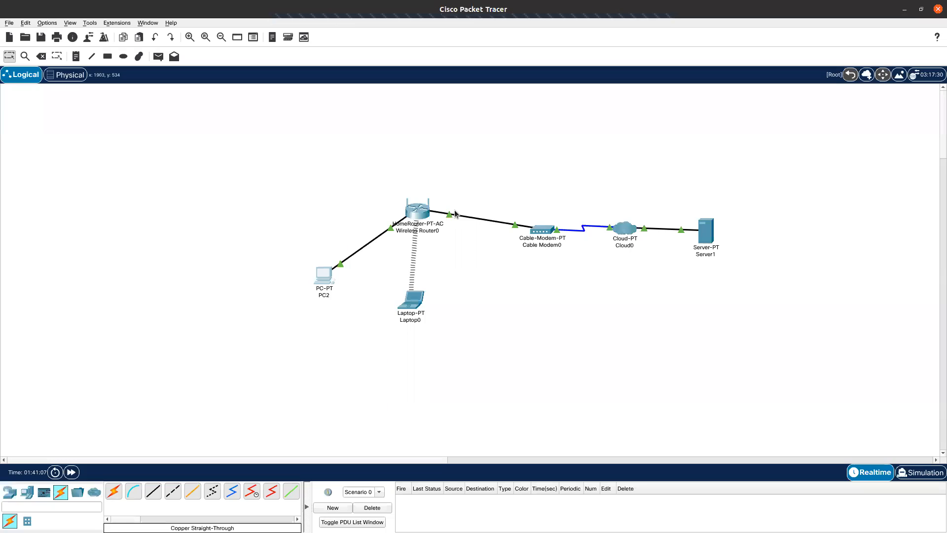
left_click(322, 276)
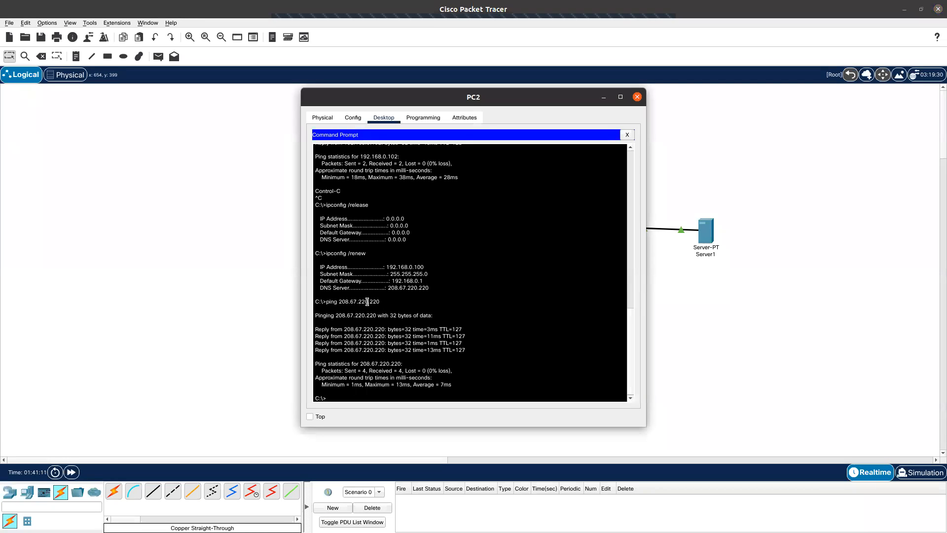
type("ping cisco.com")
key("Return")
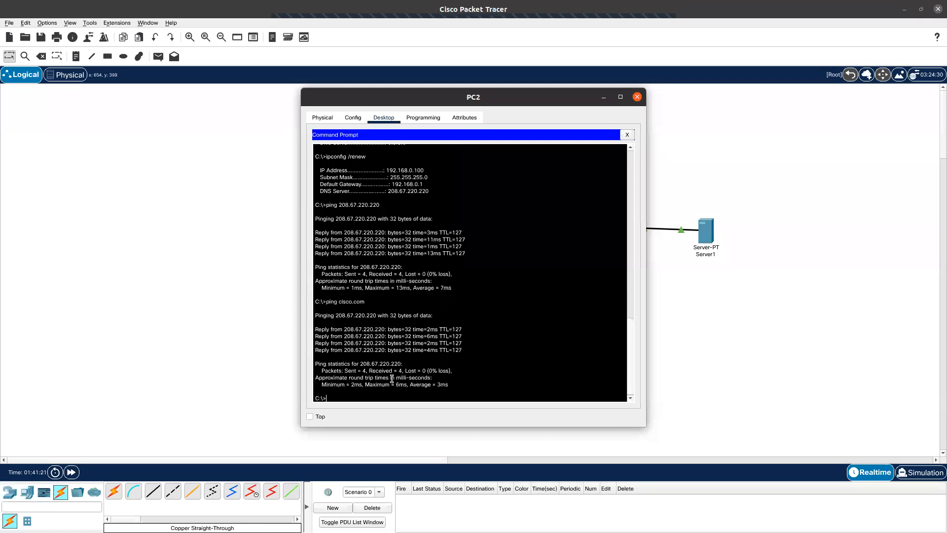
left_click_drag(339, 302, 374, 316)
Close PC2's command prompt, load cisco.com in its web browser, and close the PC2 window
left_click(432, 116)
left_click(391, 118)
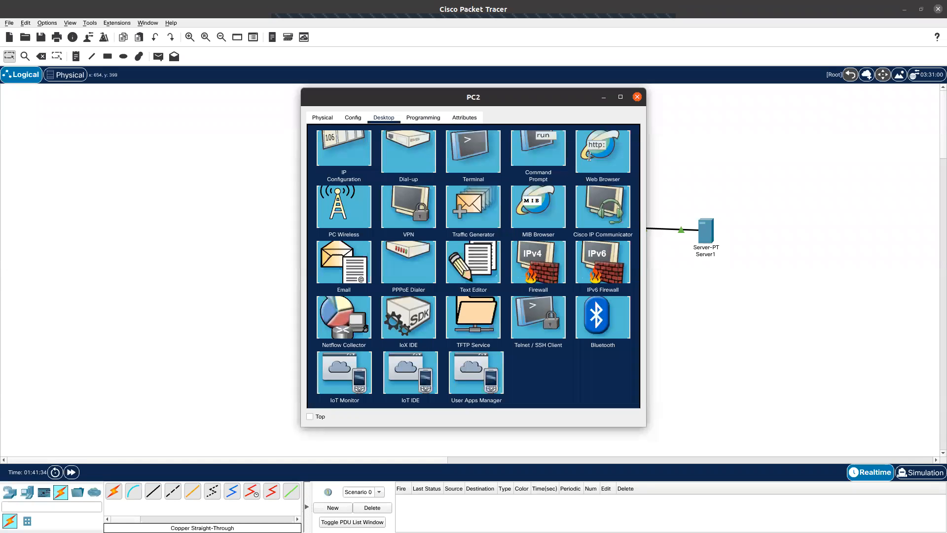
scroll(601, 182, "up", 3)
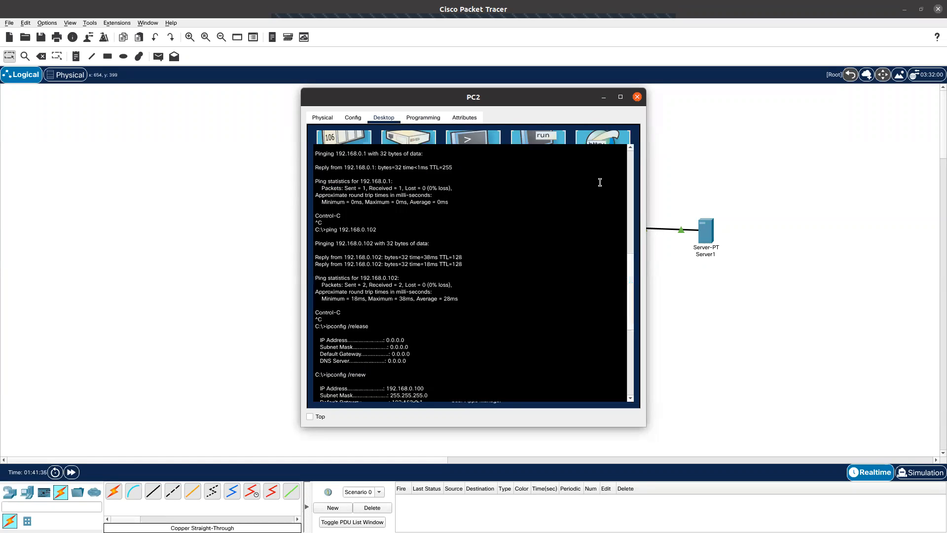
scroll(525, 213, "down", 3)
scroll(614, 154, "up", 3)
left_click(627, 139)
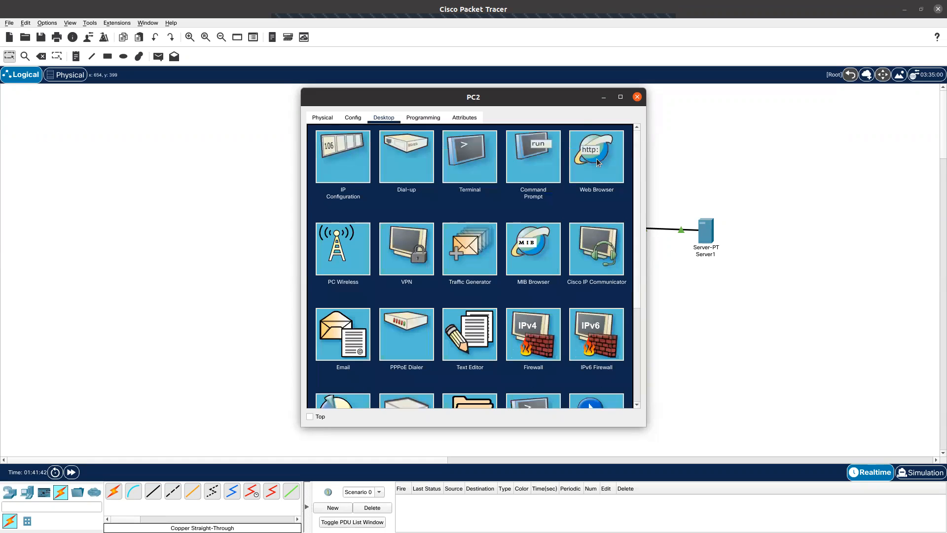
left_click(596, 158)
left_click(540, 140)
type("cisco.com")
key("Return")
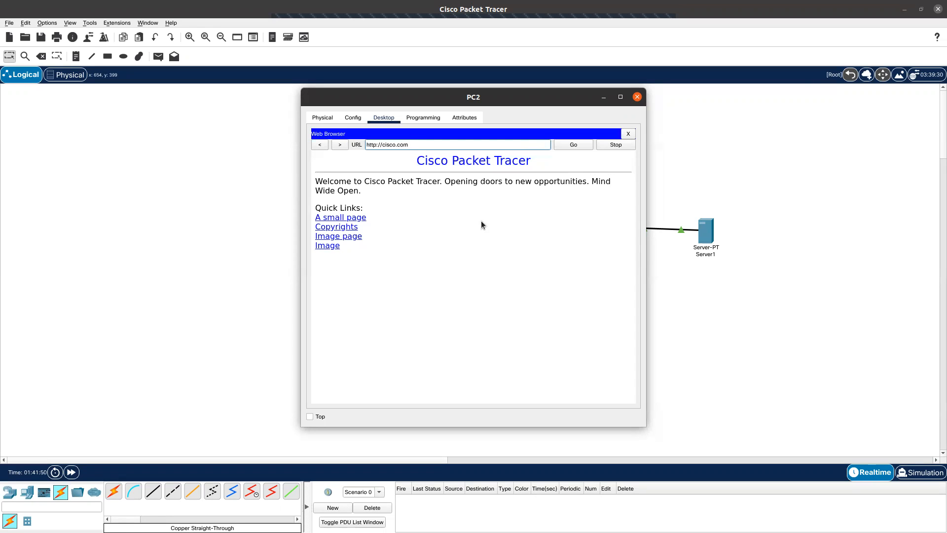
left_click(628, 135)
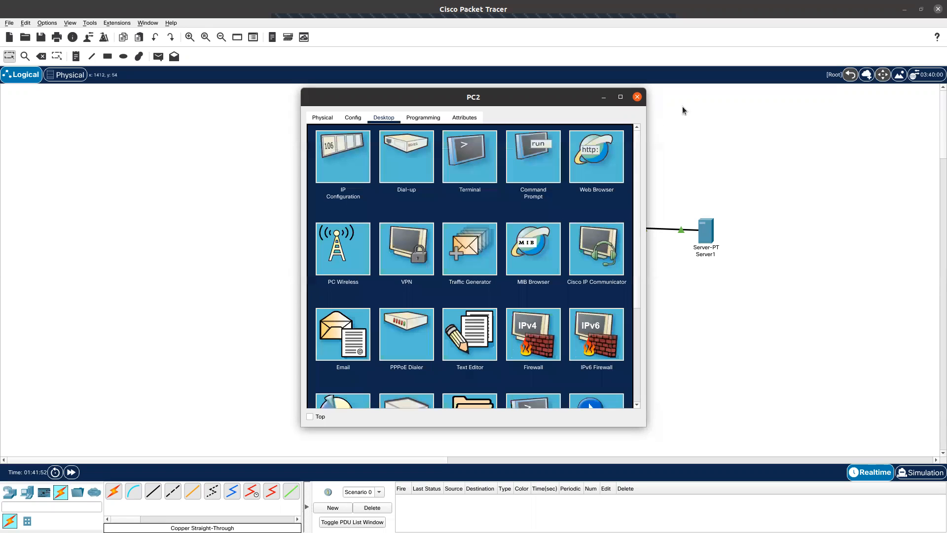
left_click(637, 96)
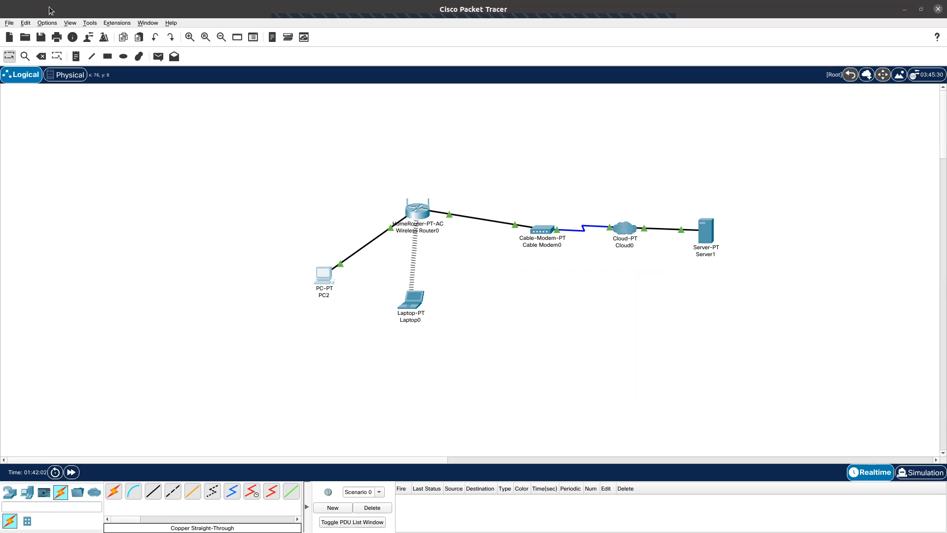
Save the completed network over the existing belajar.pkt as a Packet Tracer activity file
left_click(12, 23)
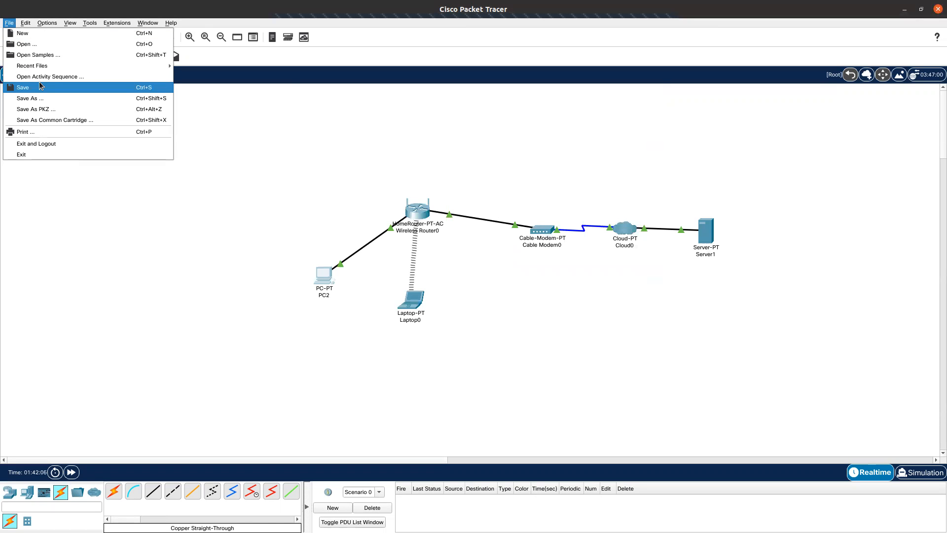
left_click(41, 86)
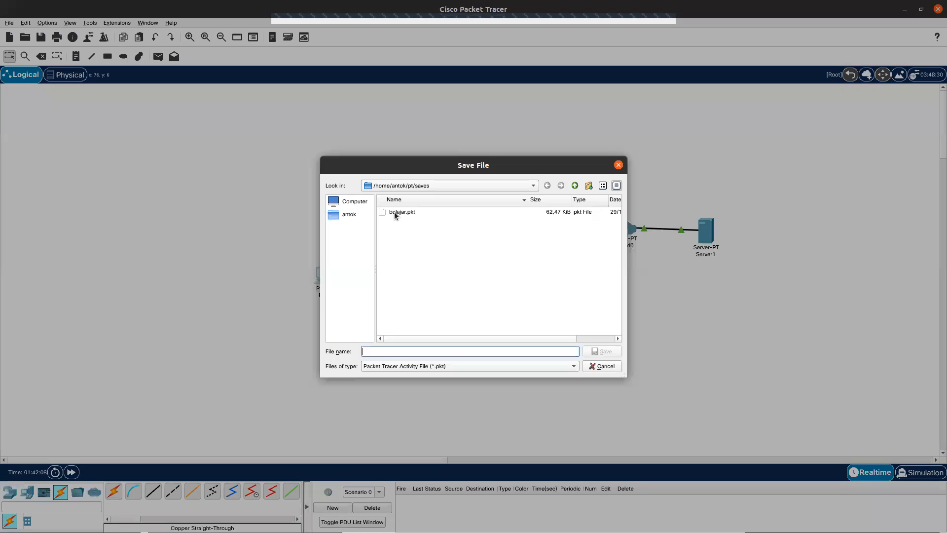
left_click(394, 215)
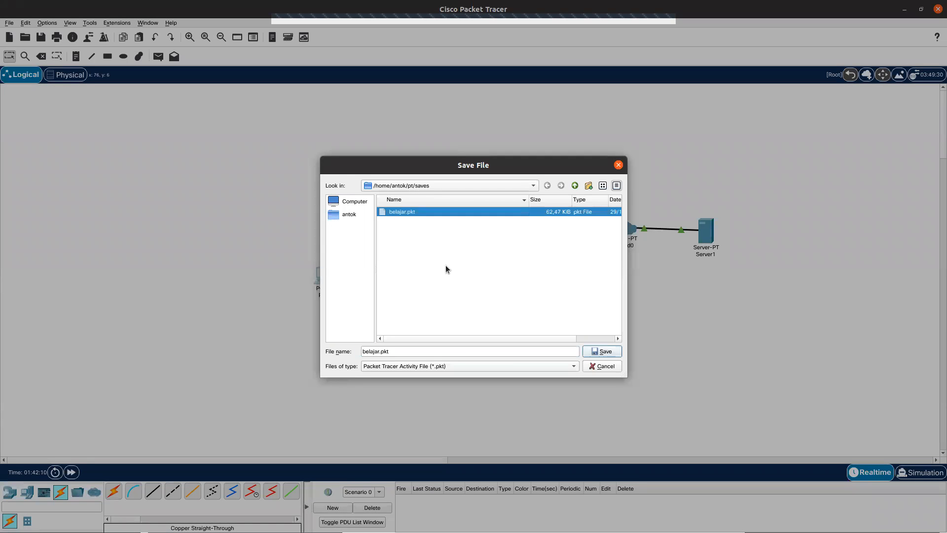
left_click(613, 356)
left_click(607, 352)
left_click(590, 350)
left_click(475, 285)
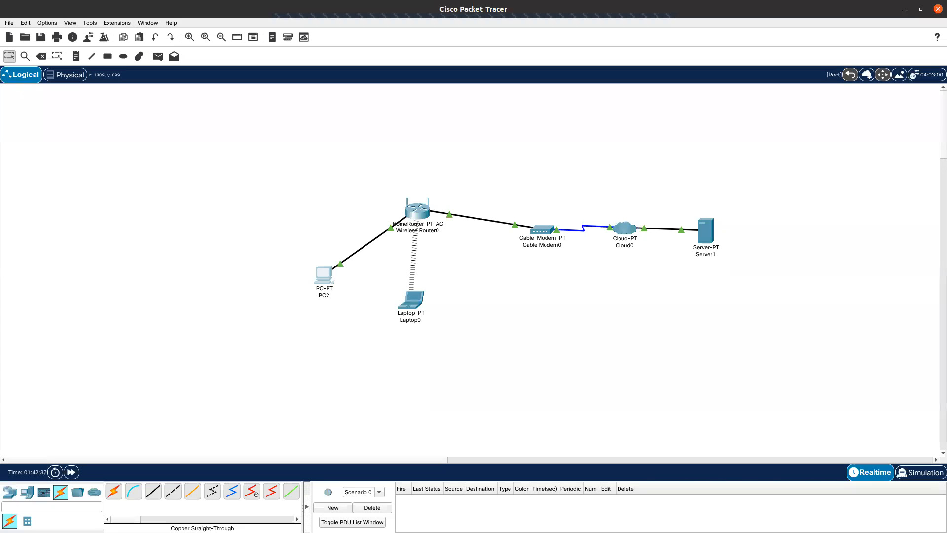
Review the lab PDF's closing instructions on saving the file and closing Packet Tracer
key("alt+Tab")
scroll(634, 330, "down", 5)
scroll(635, 330, "down", 4)
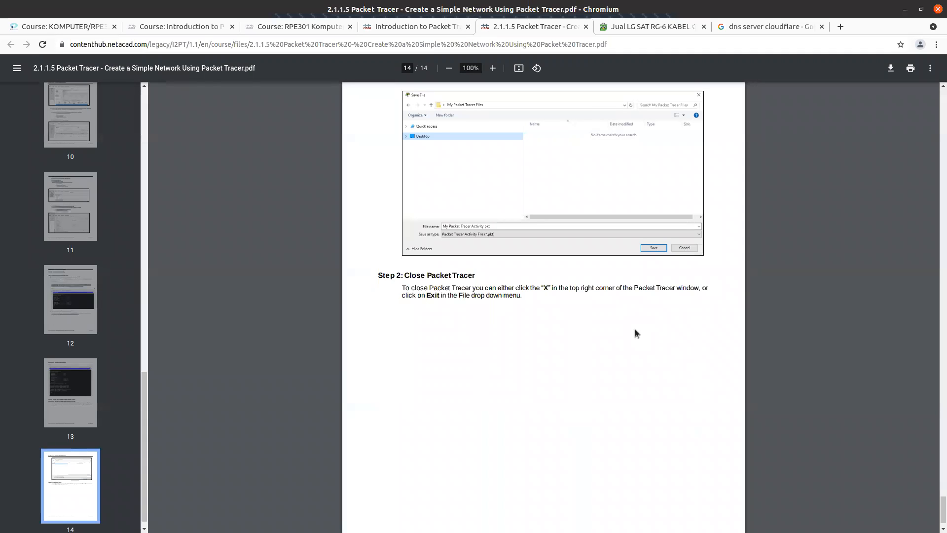
scroll(597, 359, "up", 3)
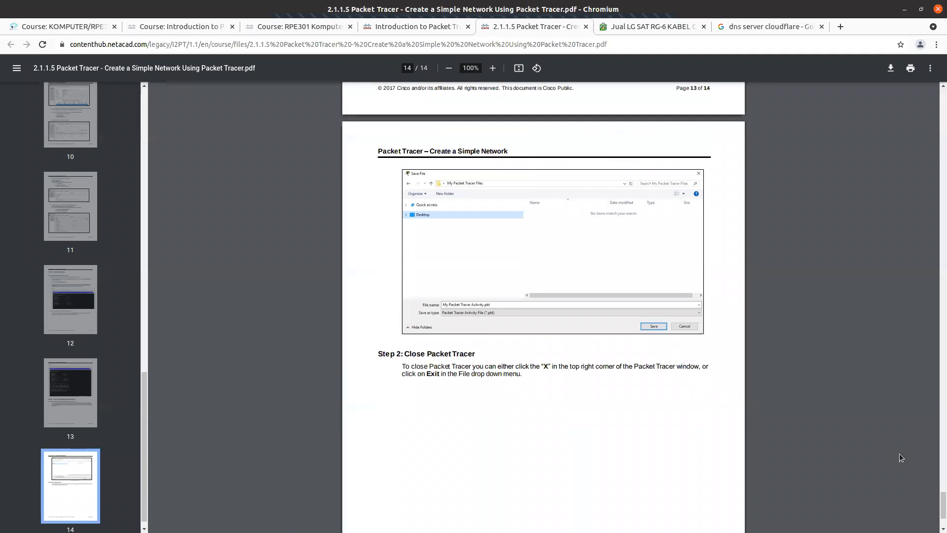
left_click_drag(943, 502, 912, 143)
scroll(853, 145, "down", 3)
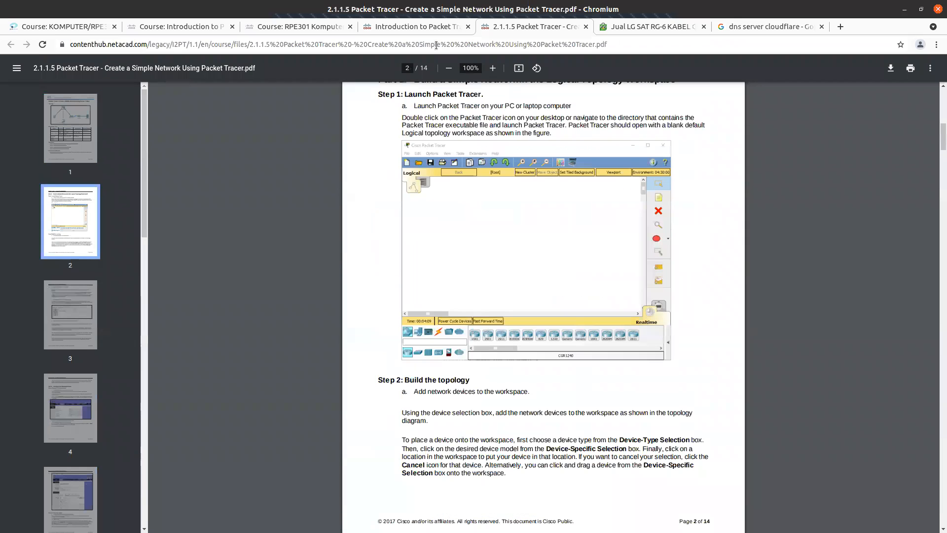
Return to the Introduction to Packet Tracer course and advance to page 3.1.1.3, Explore Network Functionality Using PDUs
left_click(432, 31)
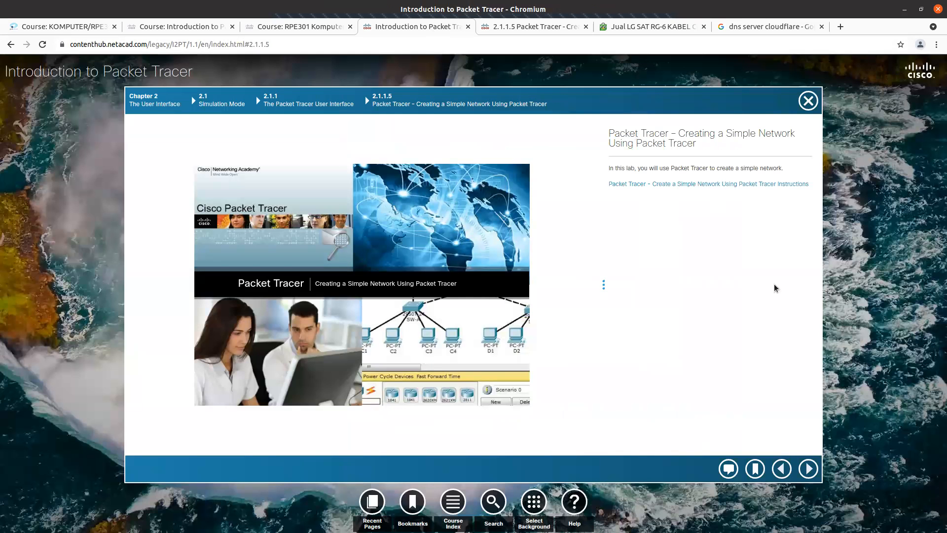
left_click(807, 468)
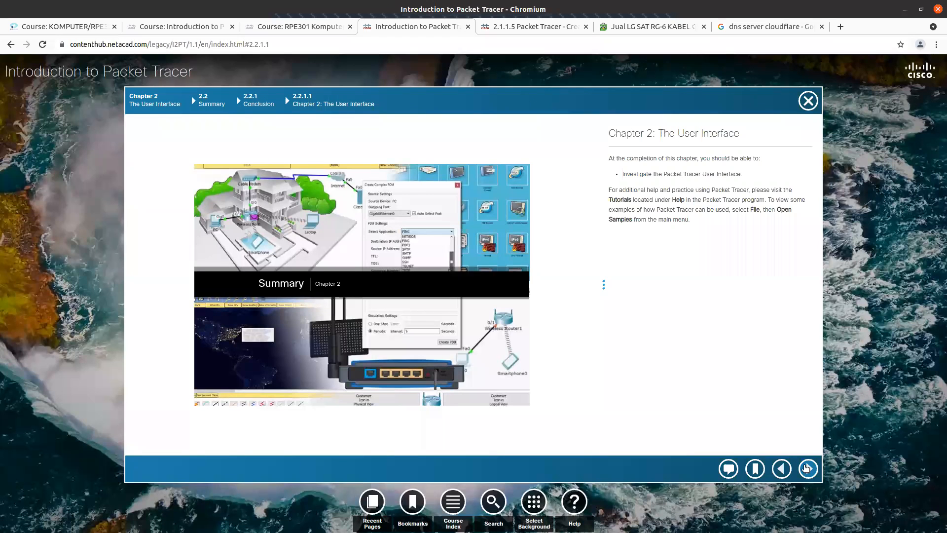
left_click(807, 468)
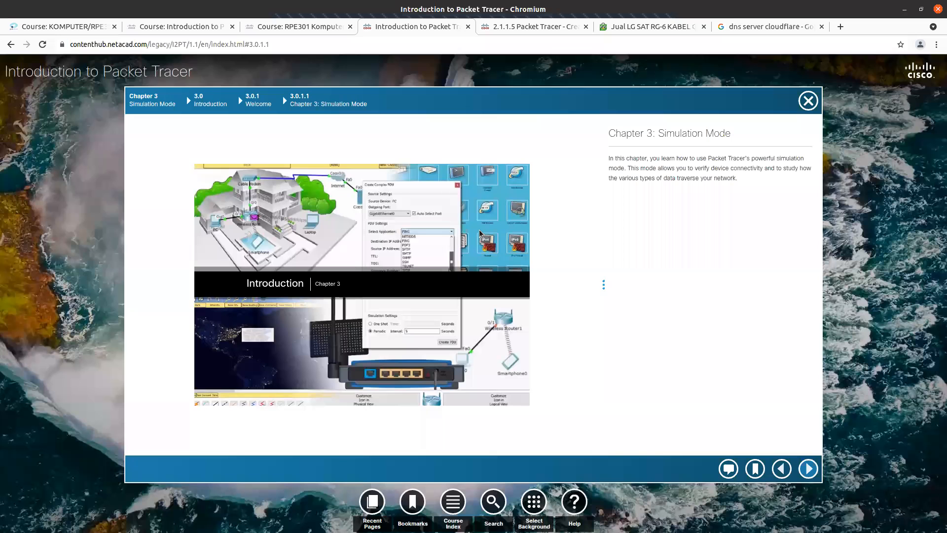
left_click(808, 469)
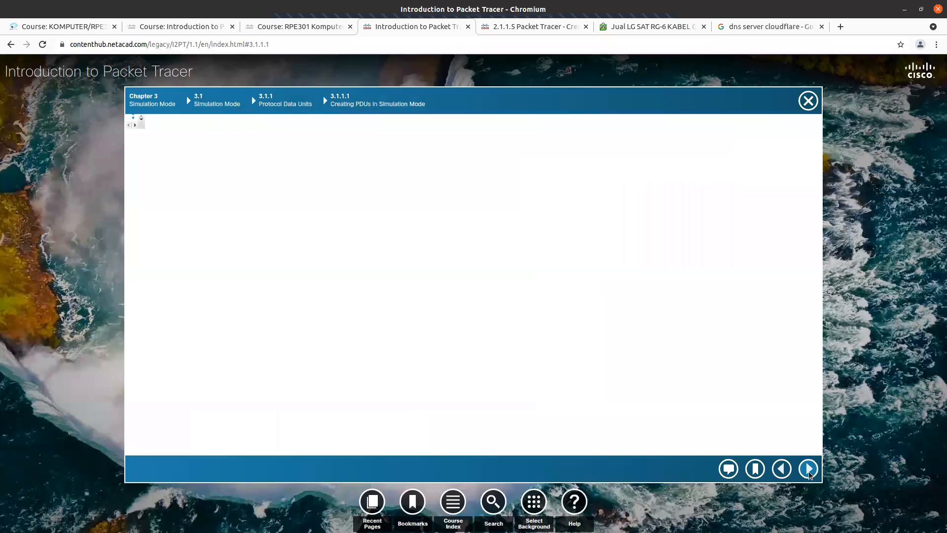
left_click(808, 470)
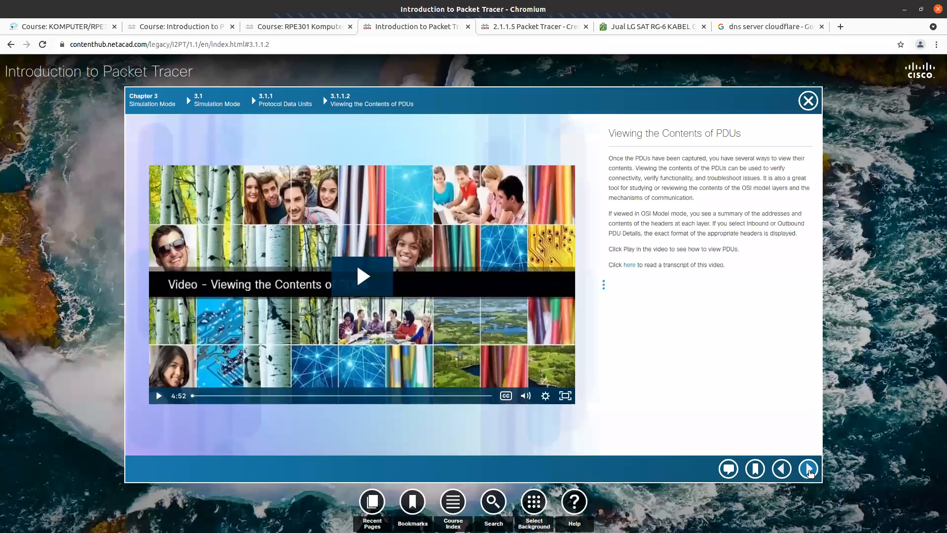
left_click(809, 469)
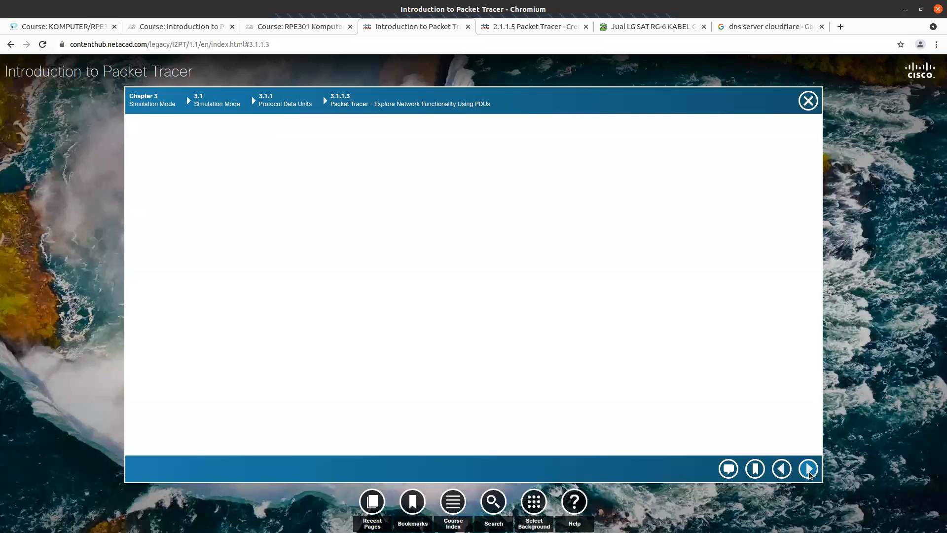